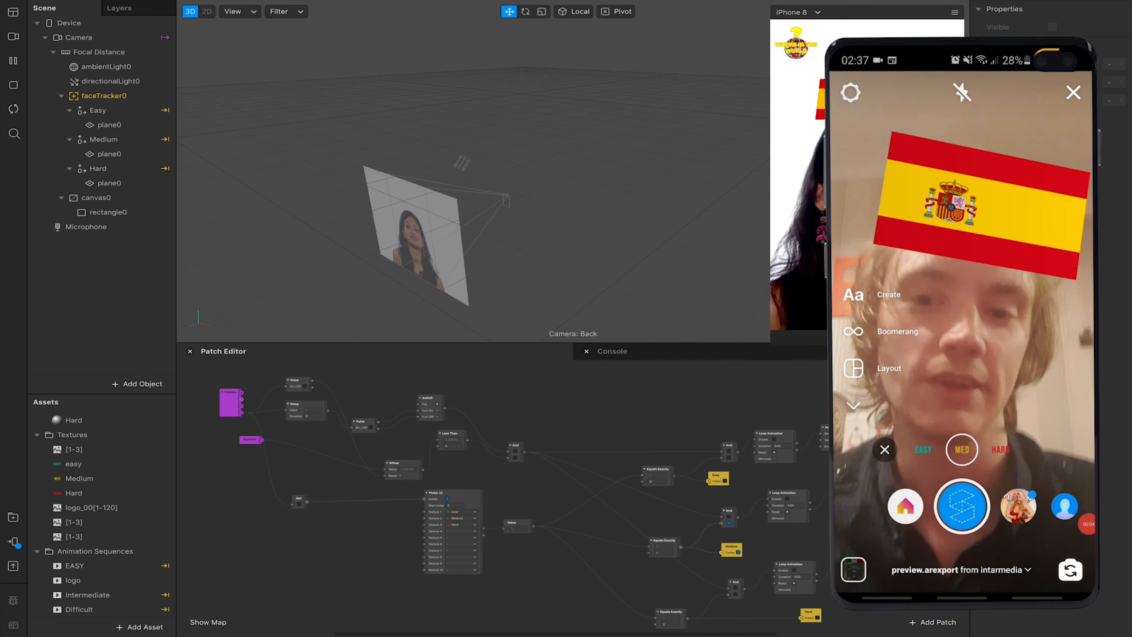
- Enlarge the effect preview and test switching between the EASY, MED and HARD picker options, watching the displayed flag
drag(773, 343, 677, 506)
click(792, 480)
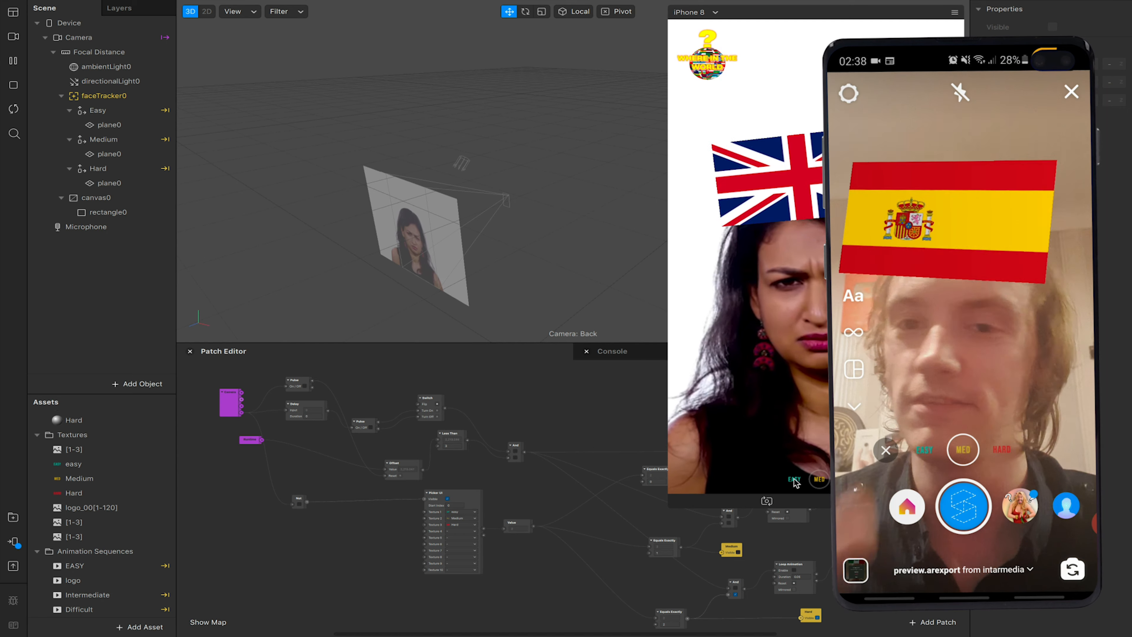
click(820, 480)
click(844, 480)
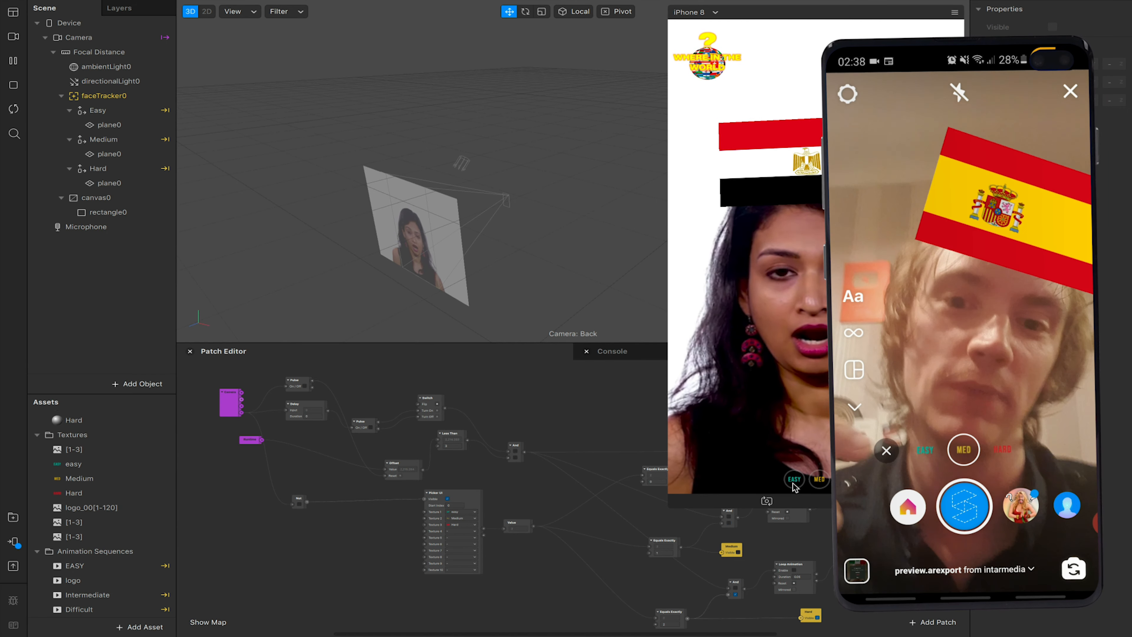
click(794, 479)
drag(670, 507, 728, 412)
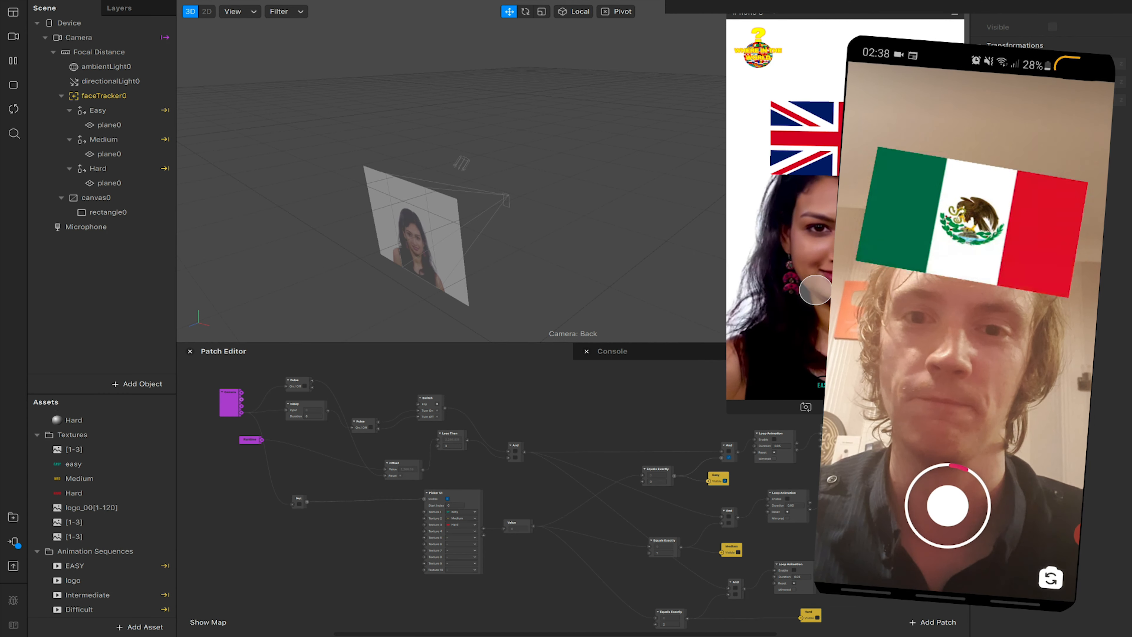
scroll(617, 417, right, 2)
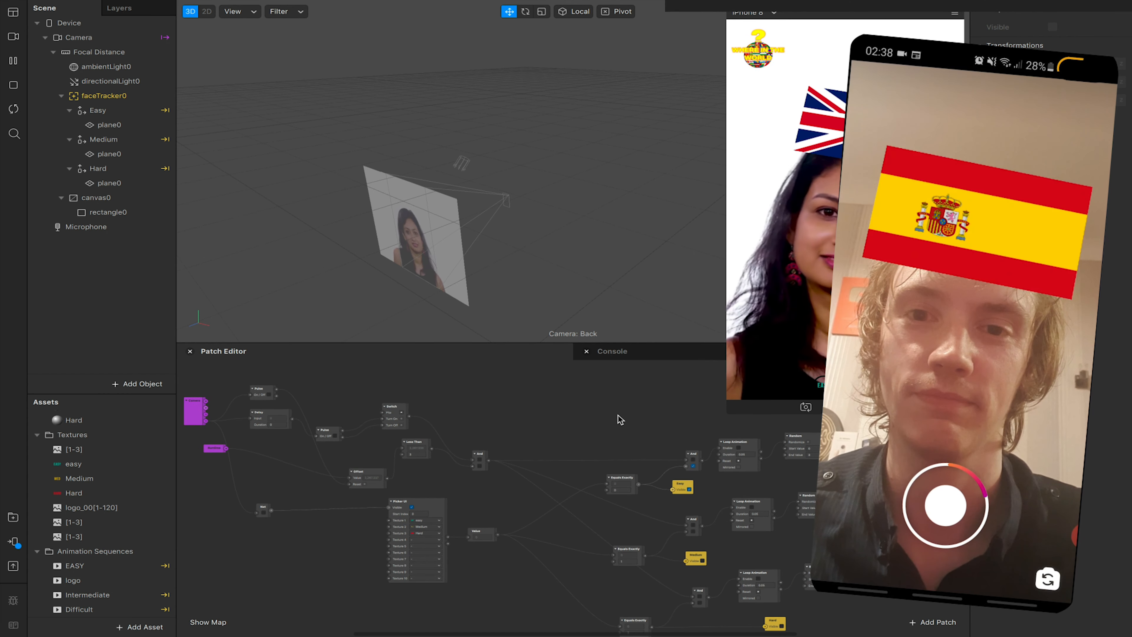
- Create a new blank project and add a face tracker to the scene
click(132, 6)
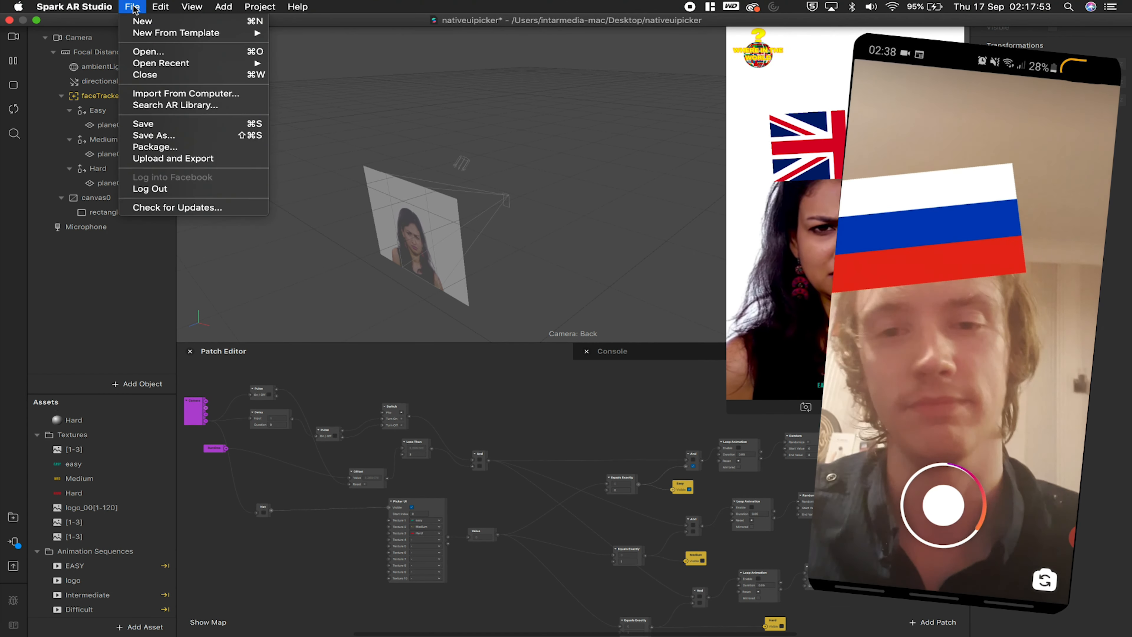
click(490, 244)
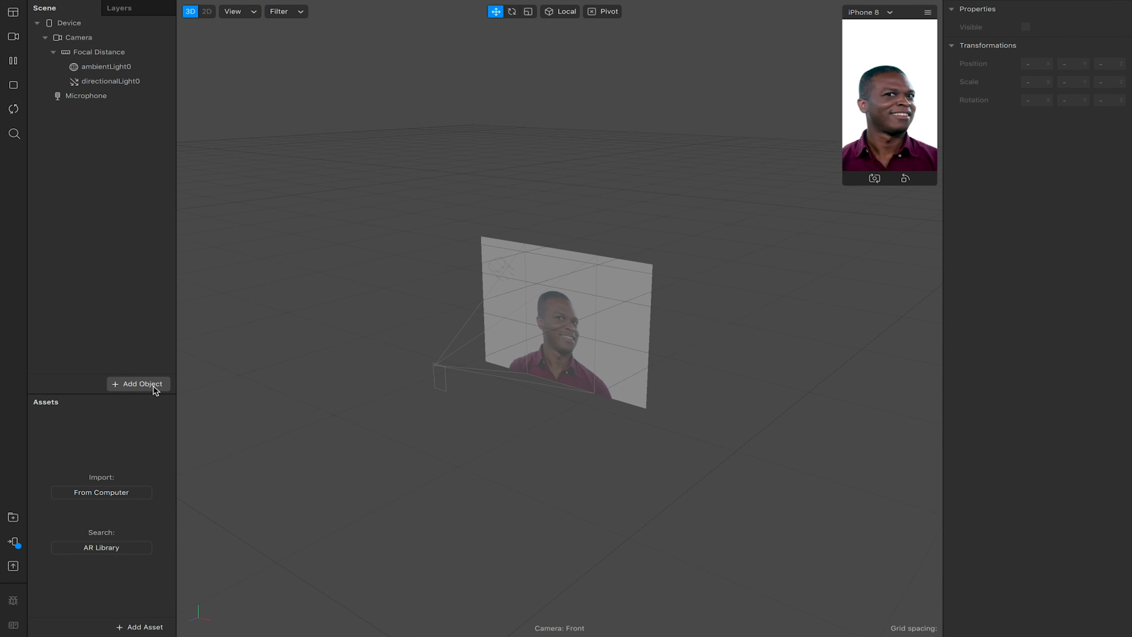
click(154, 386)
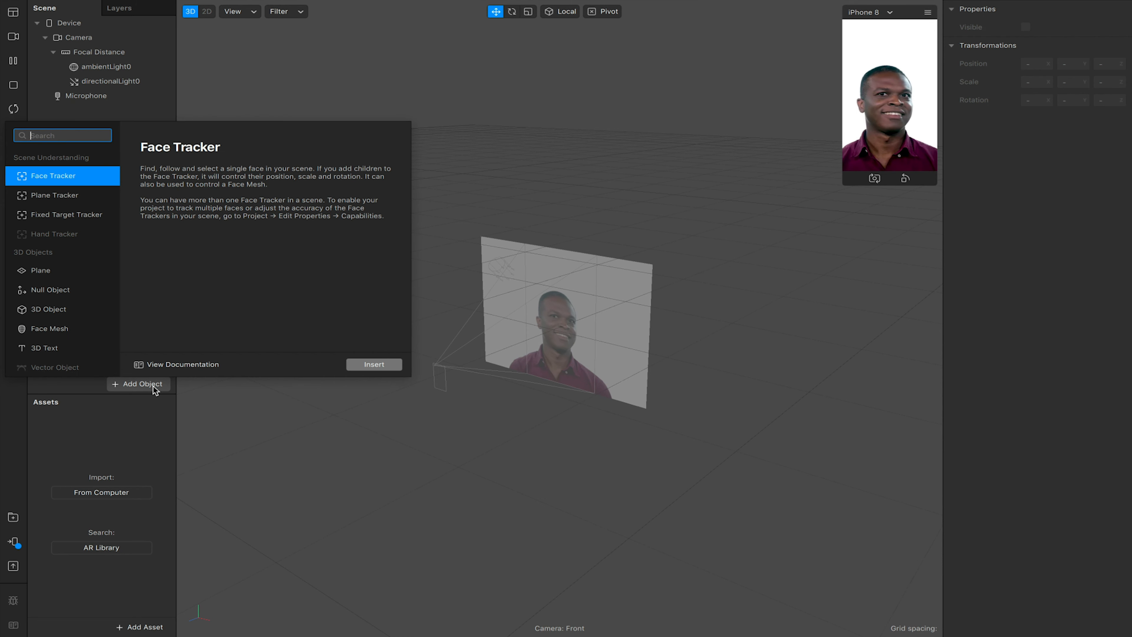
click(373, 364)
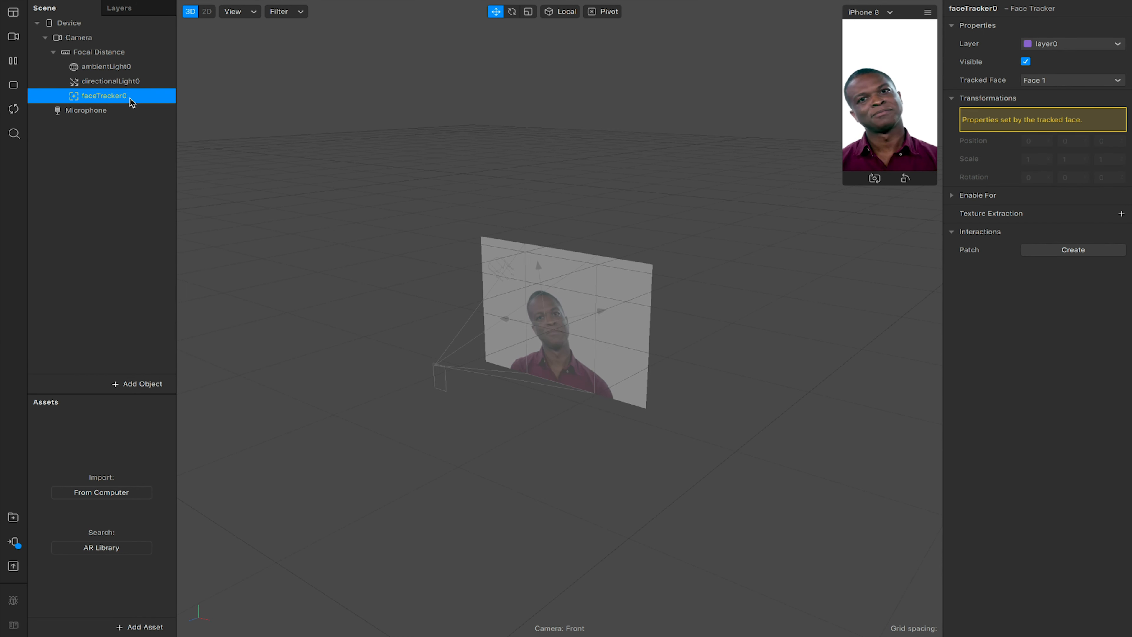
- Add a null object under the face tracker and name it Easy
right_click(95, 97)
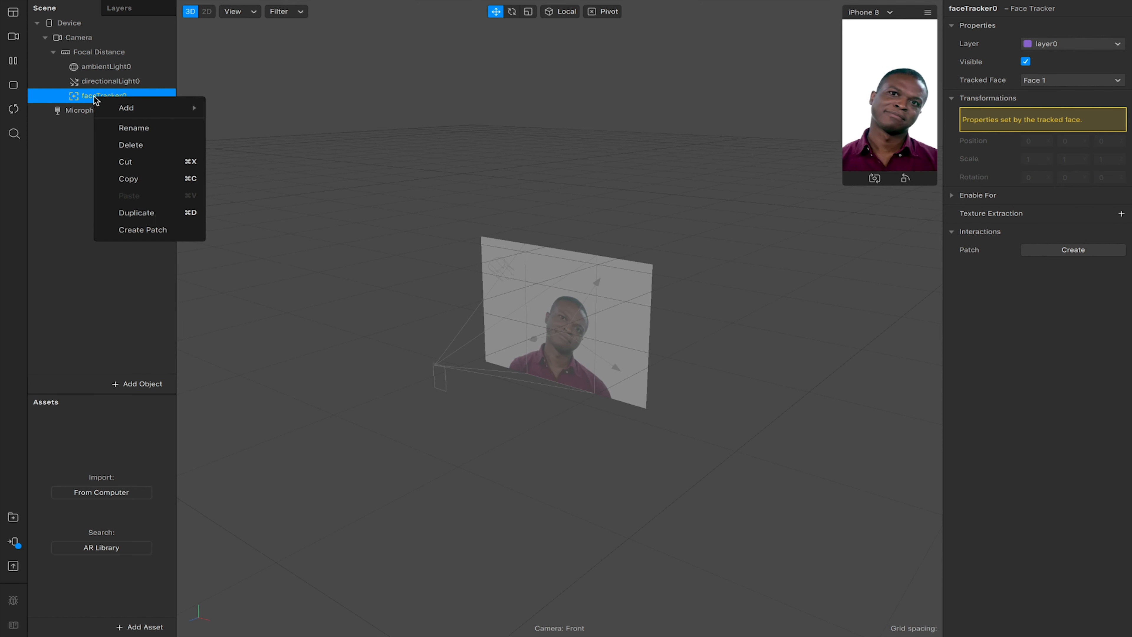
mouse_move(140, 111)
click(276, 198)
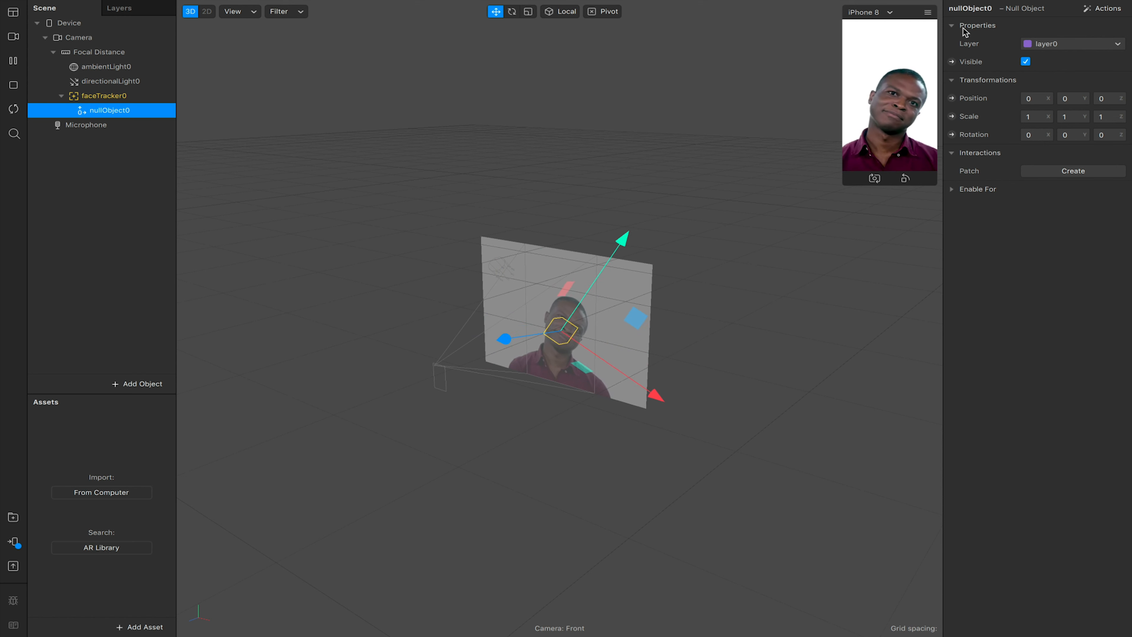
double_click(968, 10)
text(Easy)
key(Return)
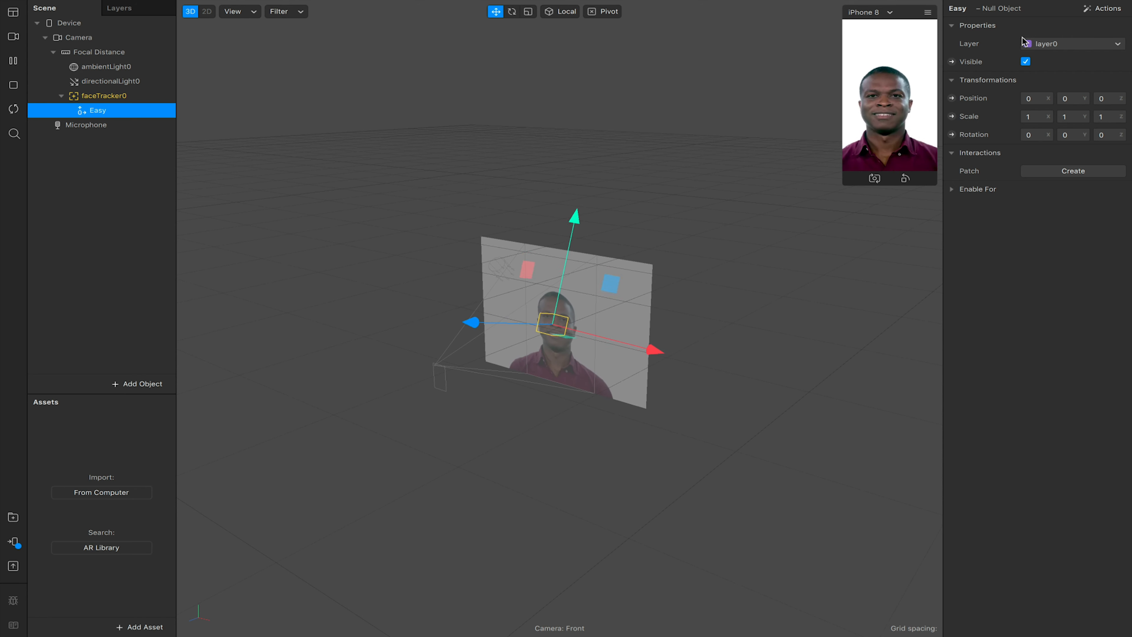
- Add a plane under the Easy null object and pause the preview video
right_click(104, 112)
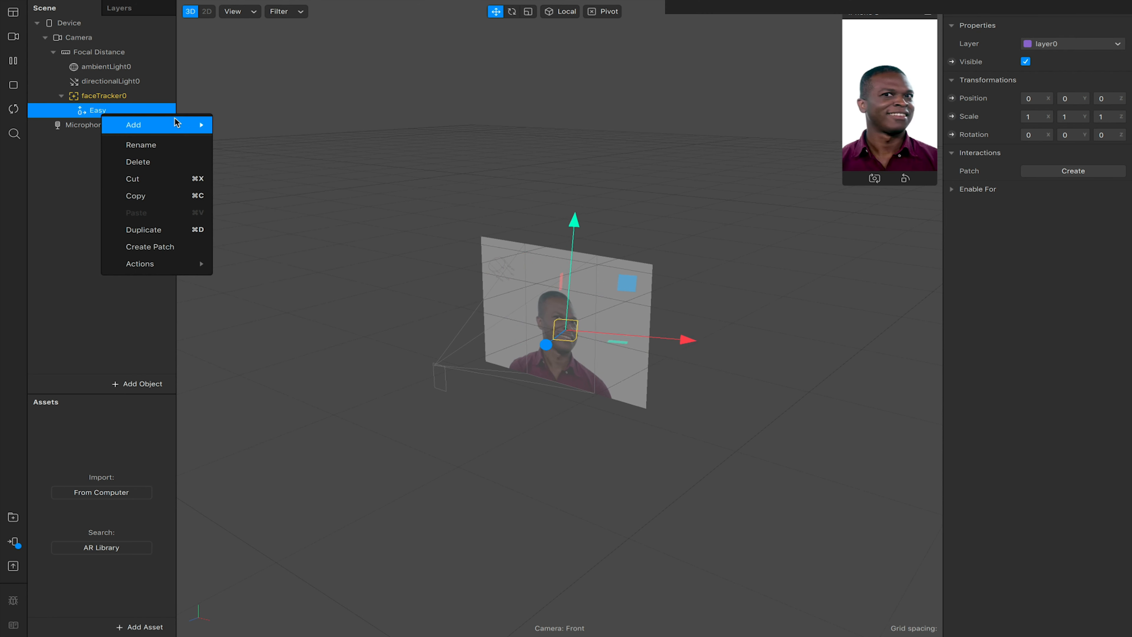
mouse_move(172, 124)
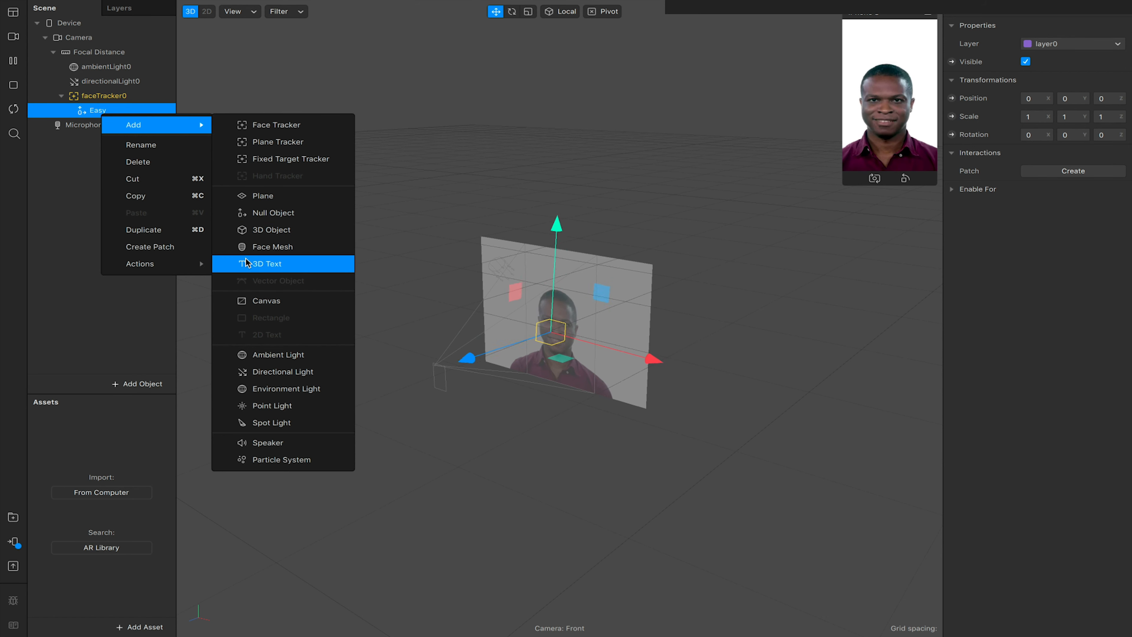
click(283, 200)
click(15, 62)
- Stretch the plane horizontally to an X scale of about 1.8 and raise it above the head to about 0.116 in Y
click(528, 11)
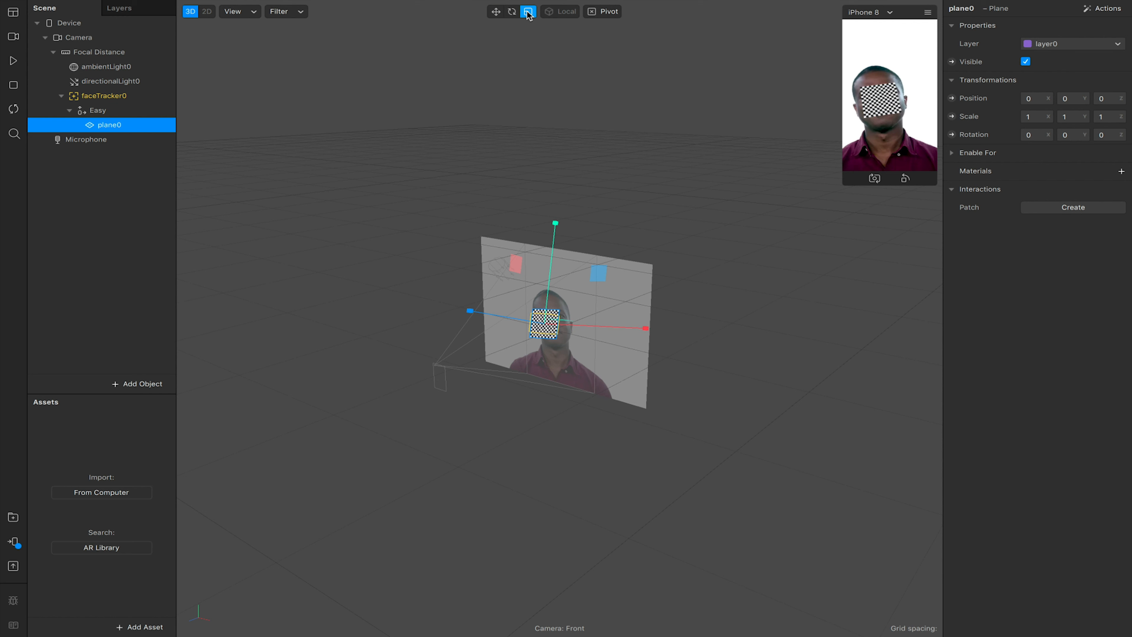
drag(648, 331, 745, 338)
click(496, 11)
drag(558, 229, 568, 198)
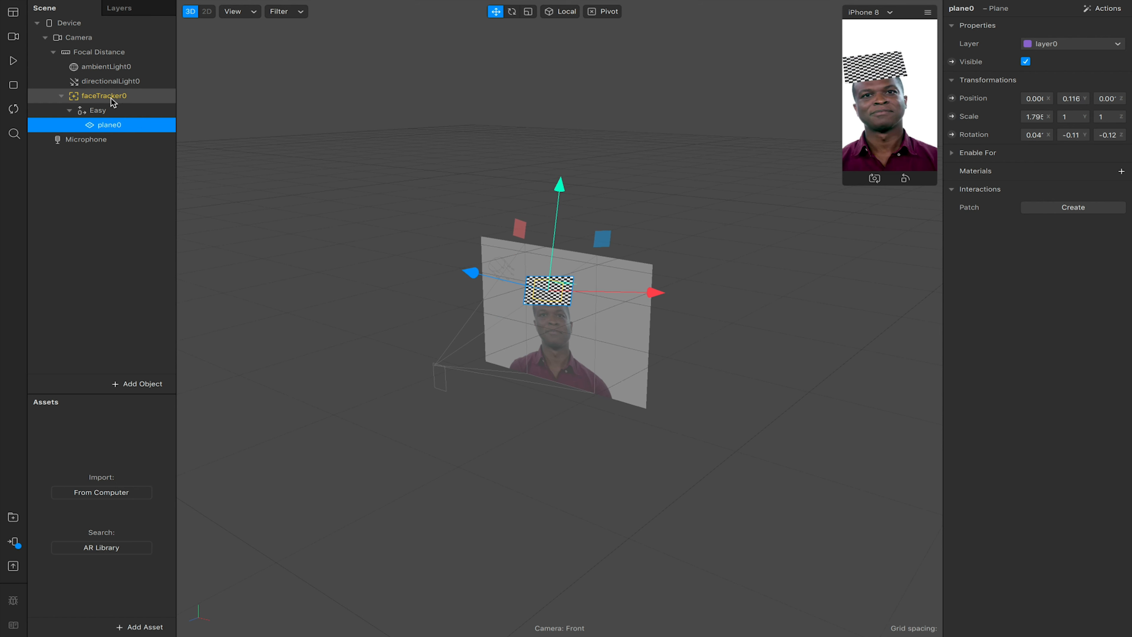
- Rename the plane as Easy
double_click(963, 8)
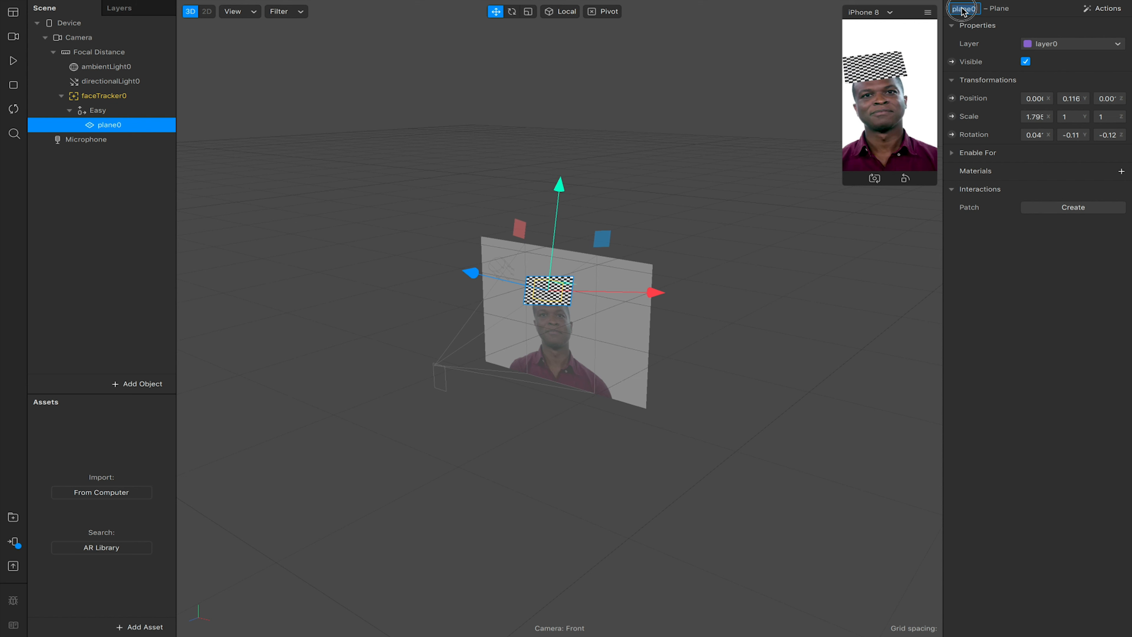
text(Easy)
key(Return)
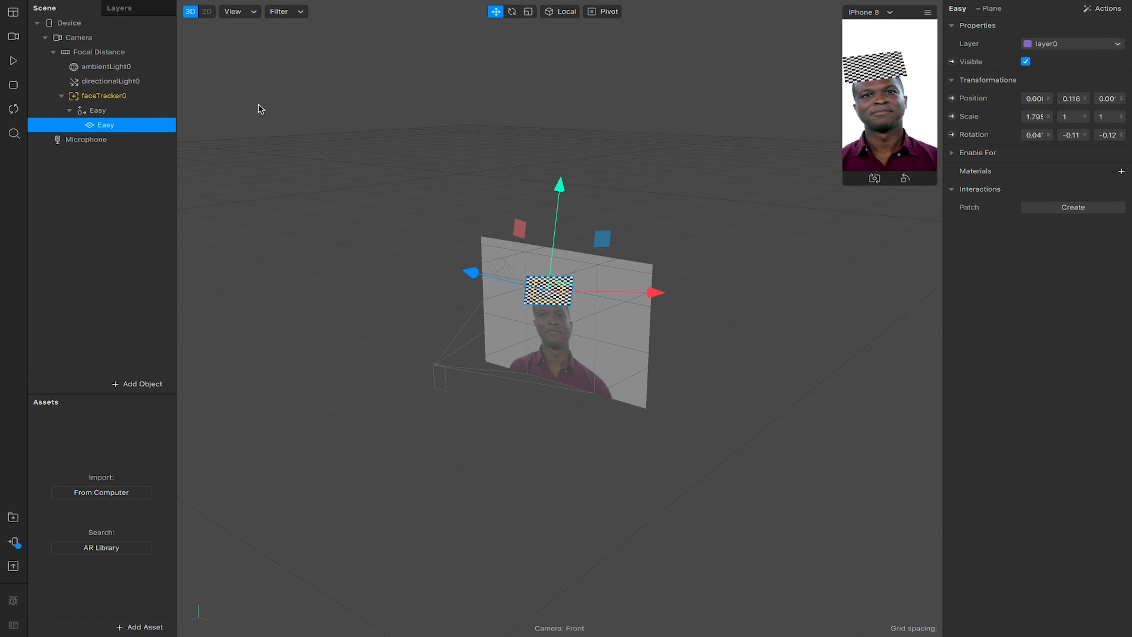
- Duplicate the Easy null object with its plane twice to get three groups under the face tracker
click(124, 115)
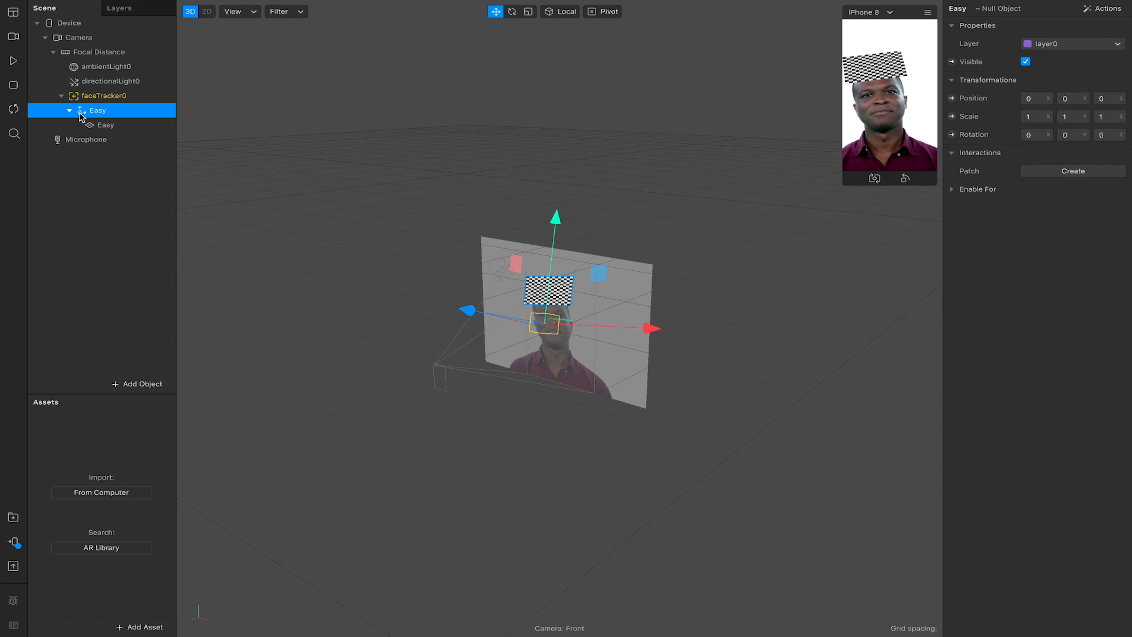
right_click(129, 113)
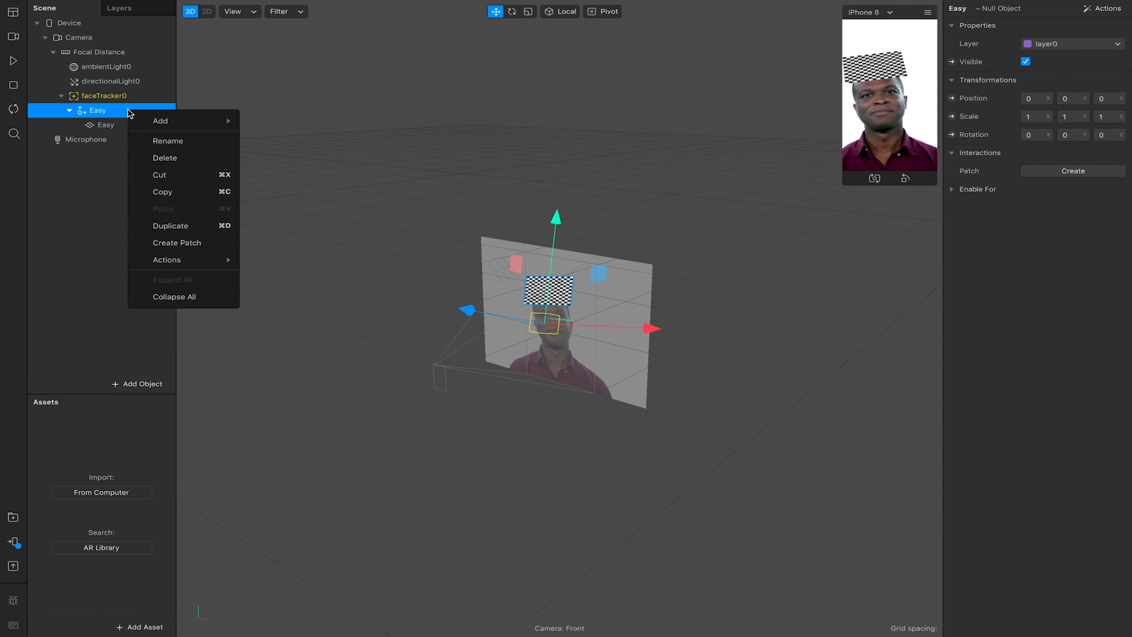
mouse_move(157, 119)
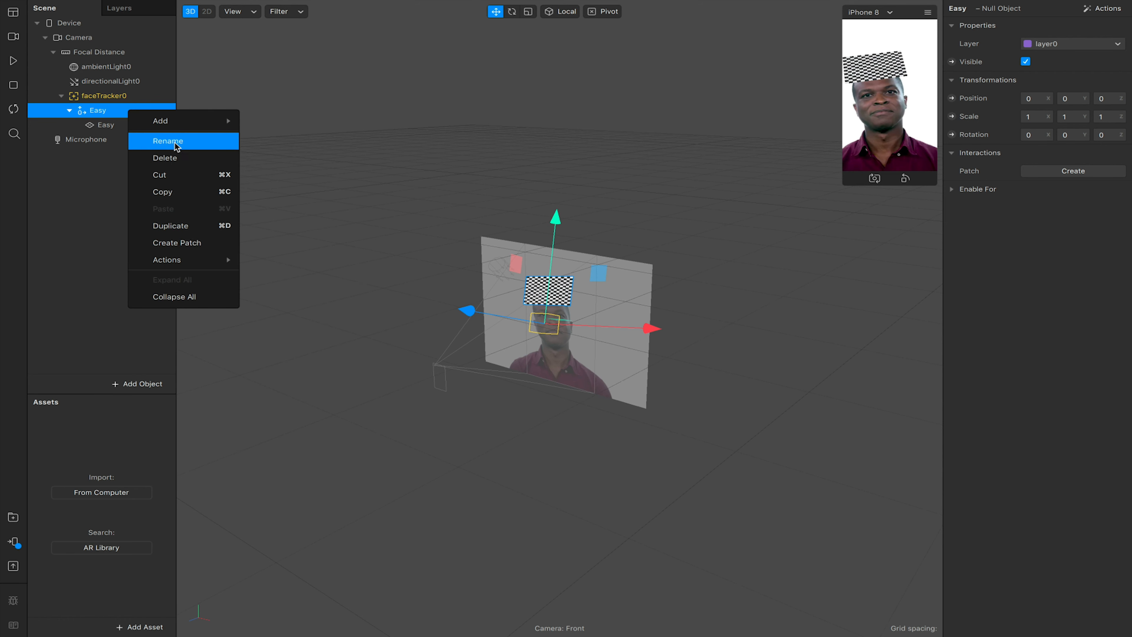
click(187, 224)
click(92, 140)
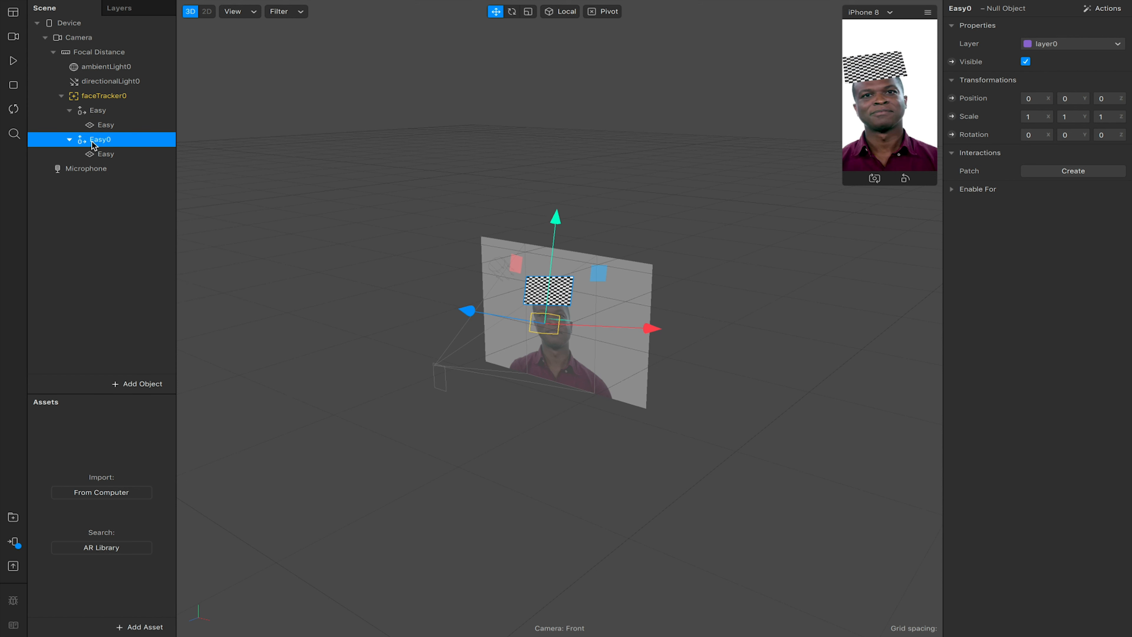
key(ctrl+d)
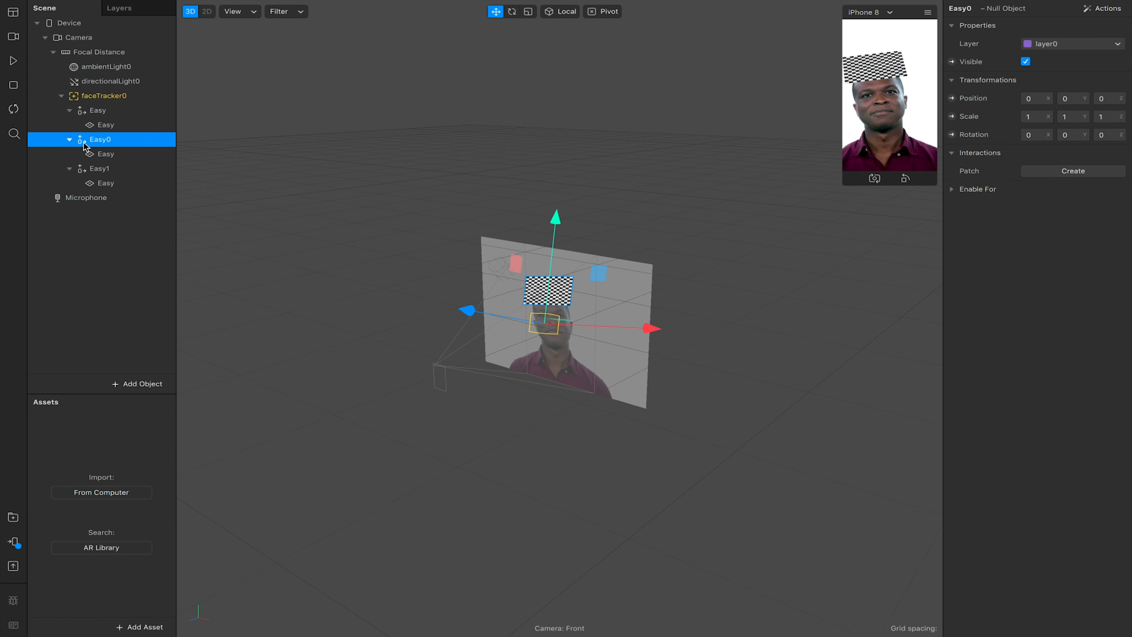
- Rename the first duplicated null object and its child plane as Medium
click(963, 9)
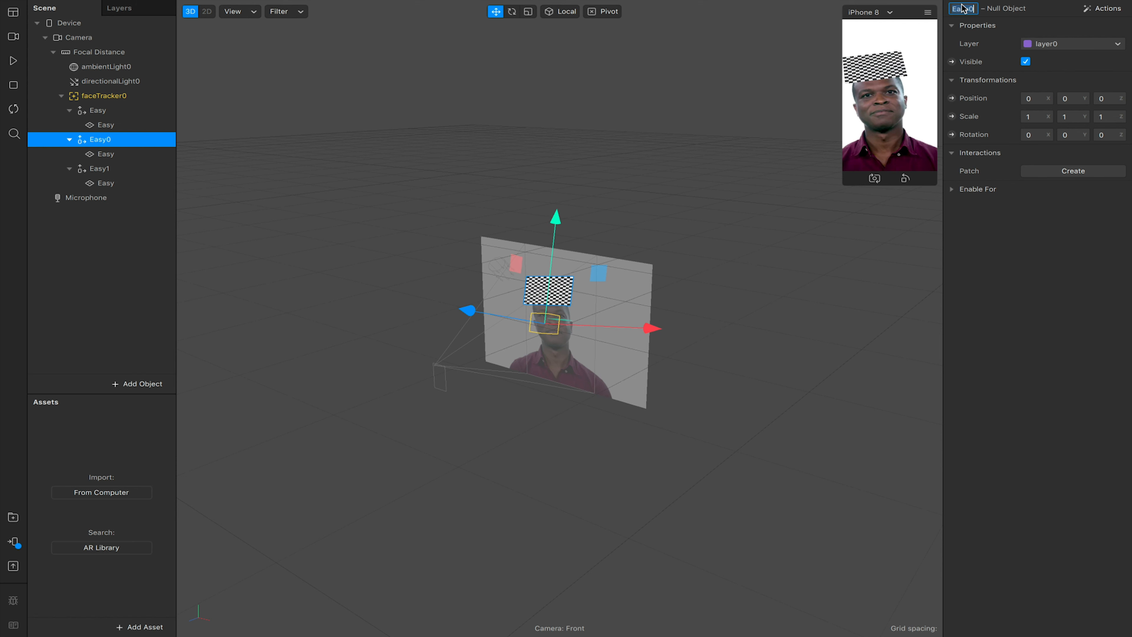
text(Medium)
key(Return)
click(134, 155)
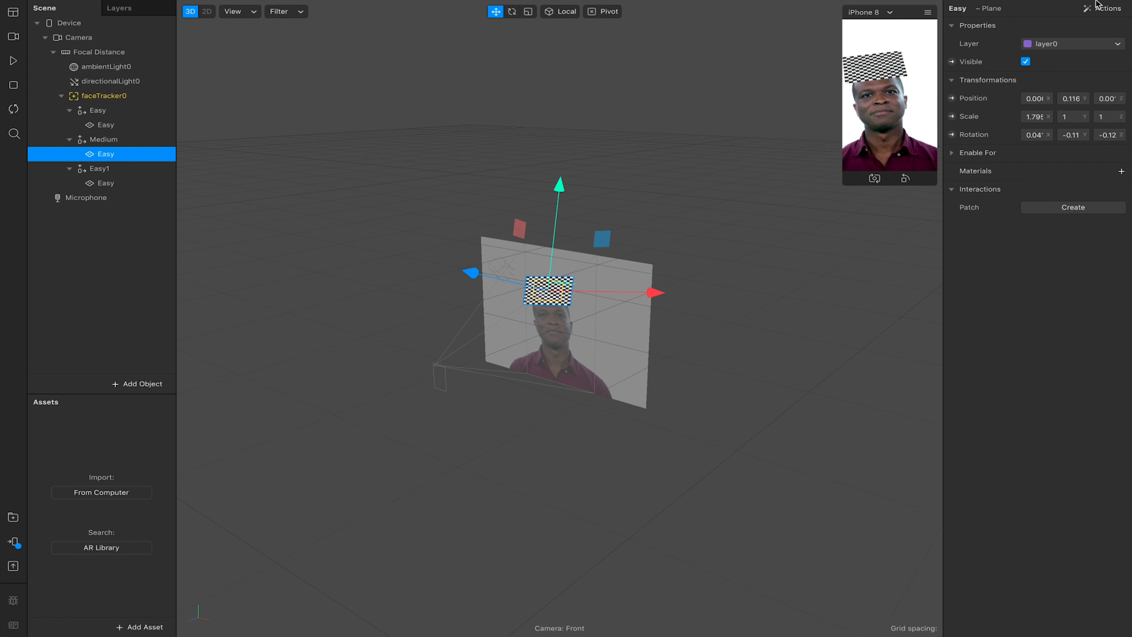
click(965, 9)
text(Medium)
key(Return)
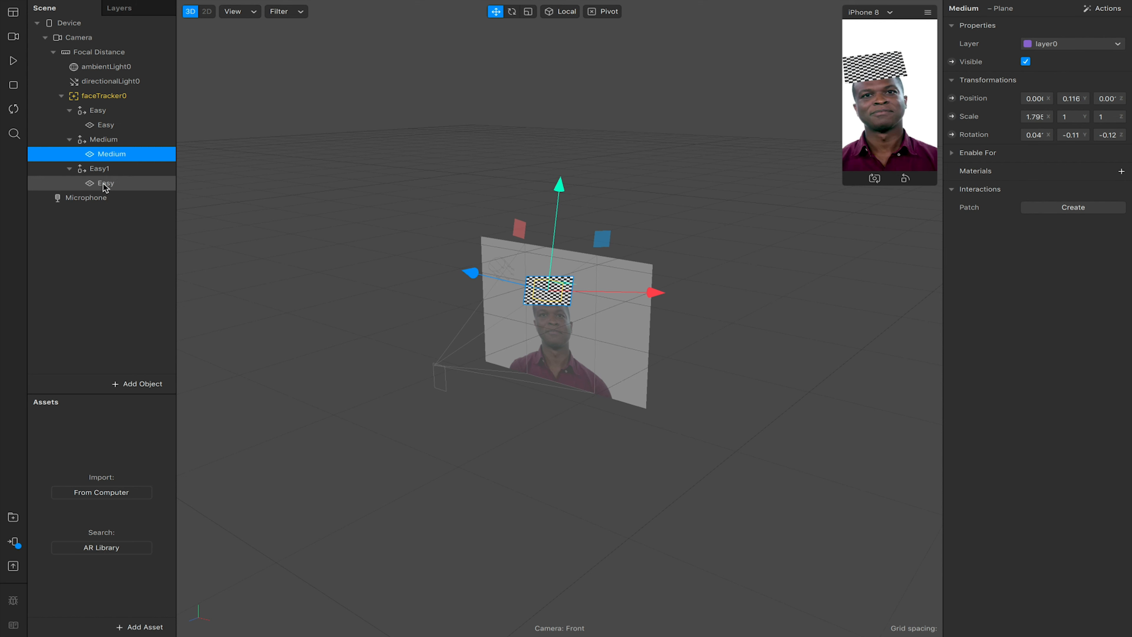
- Rename the second duplicated null object as Hard
click(103, 170)
click(953, 9)
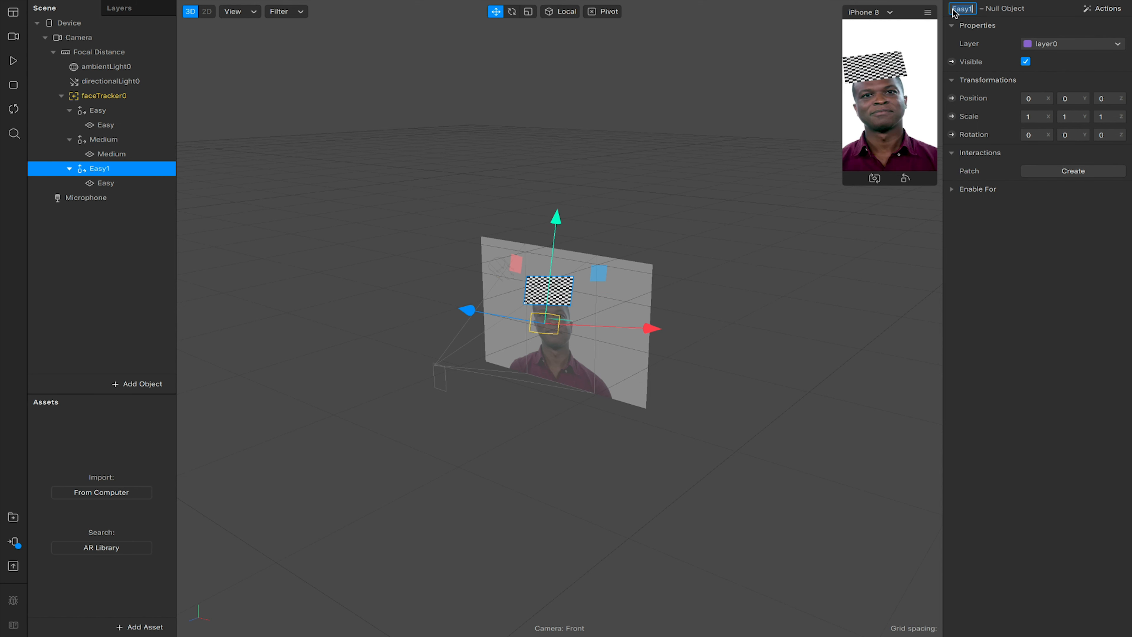
key(BackSpace)
key(BackSpace)
key(BackSpace)
key(BackSpace)
key(BackSpace)
text(Hard)
key(Return)
- Rename the plane under the Hard null object as Hard
click(107, 184)
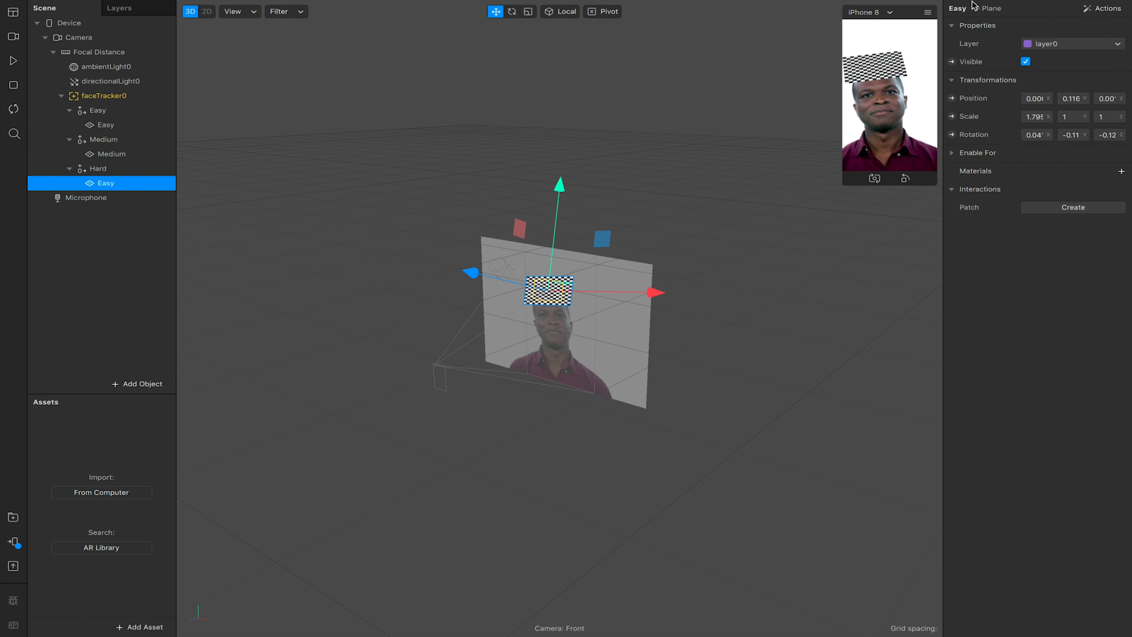
click(961, 9)
key(BackSpace)
key(BackSpace)
key(BackSpace)
key(BackSpace)
text(Hard)
key(Return)
- In the project properties, turn off Facebook as a target platform
click(258, 7)
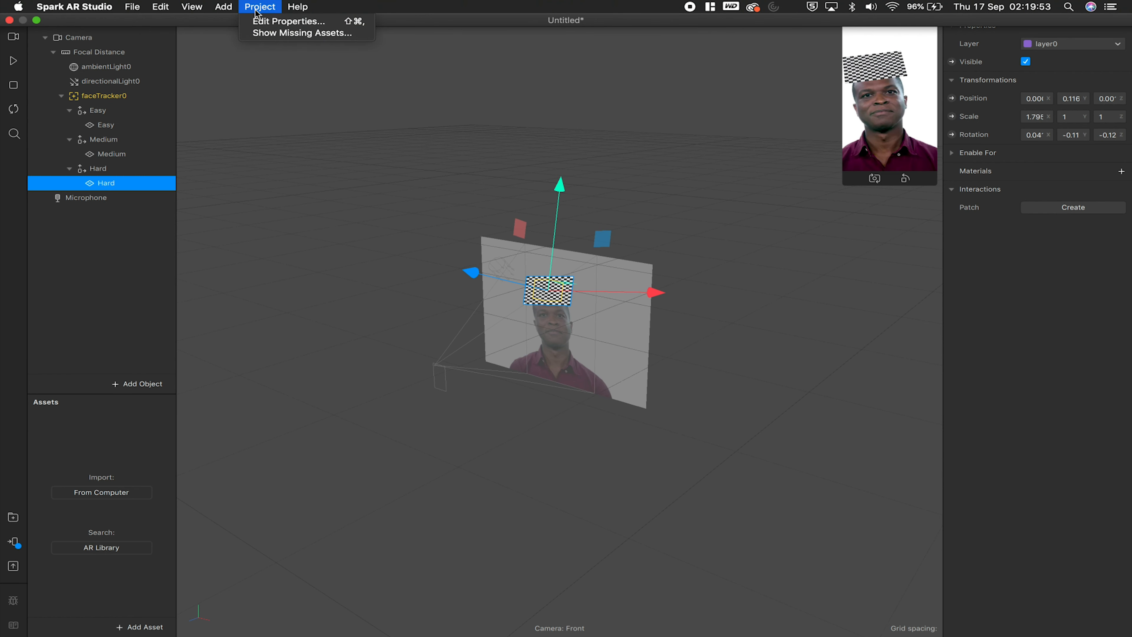
click(285, 21)
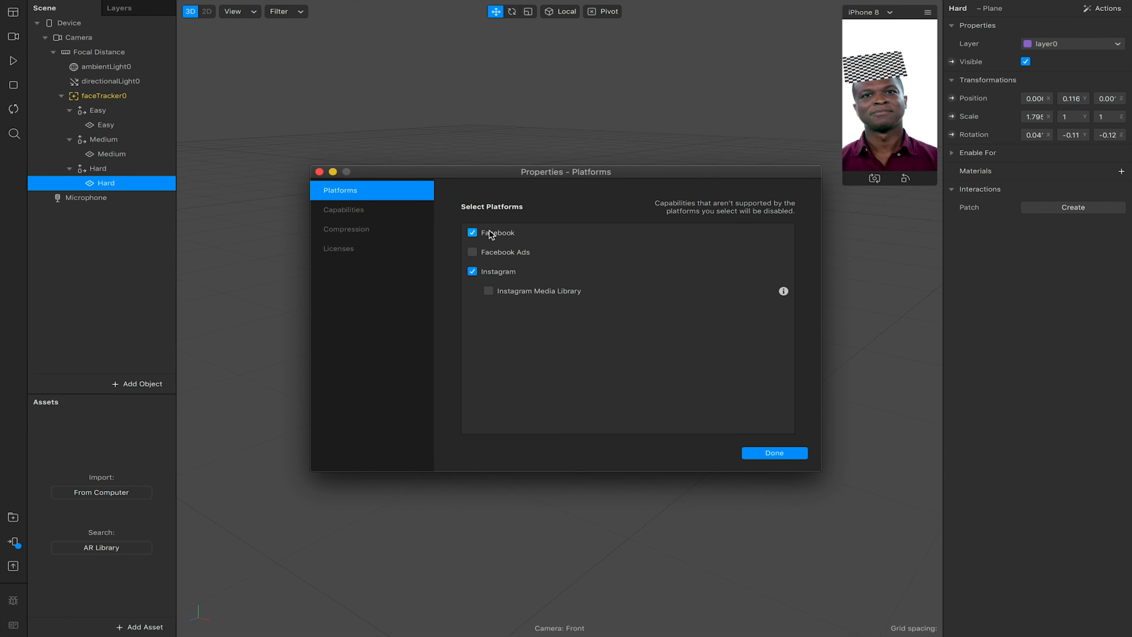
click(477, 233)
- Add the Native UI Control capability to the project
click(339, 214)
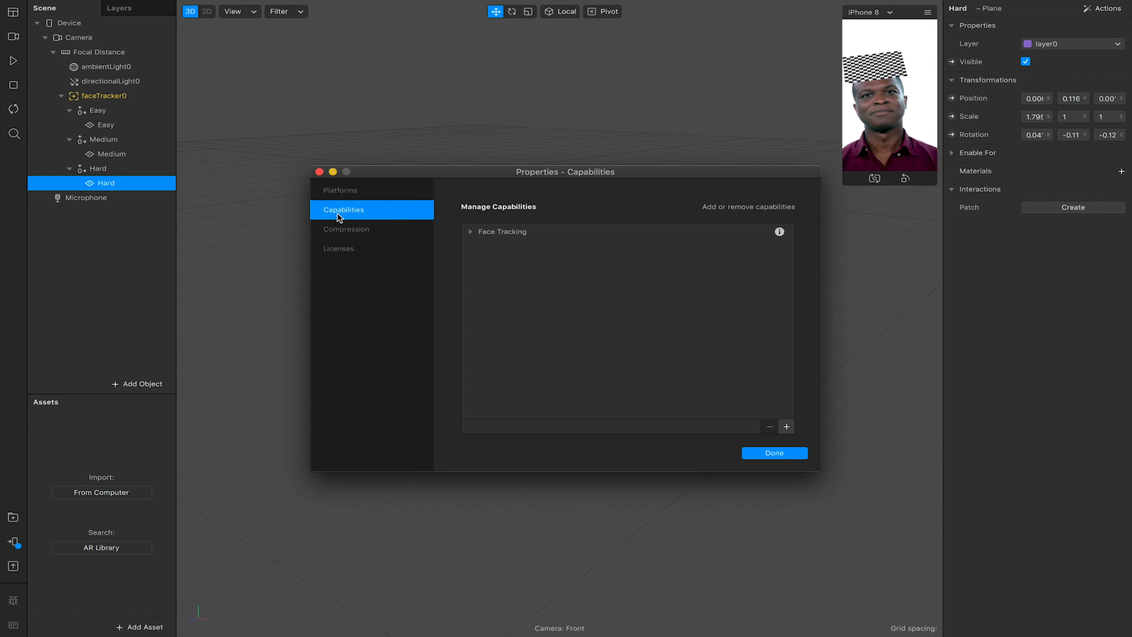
click(787, 427)
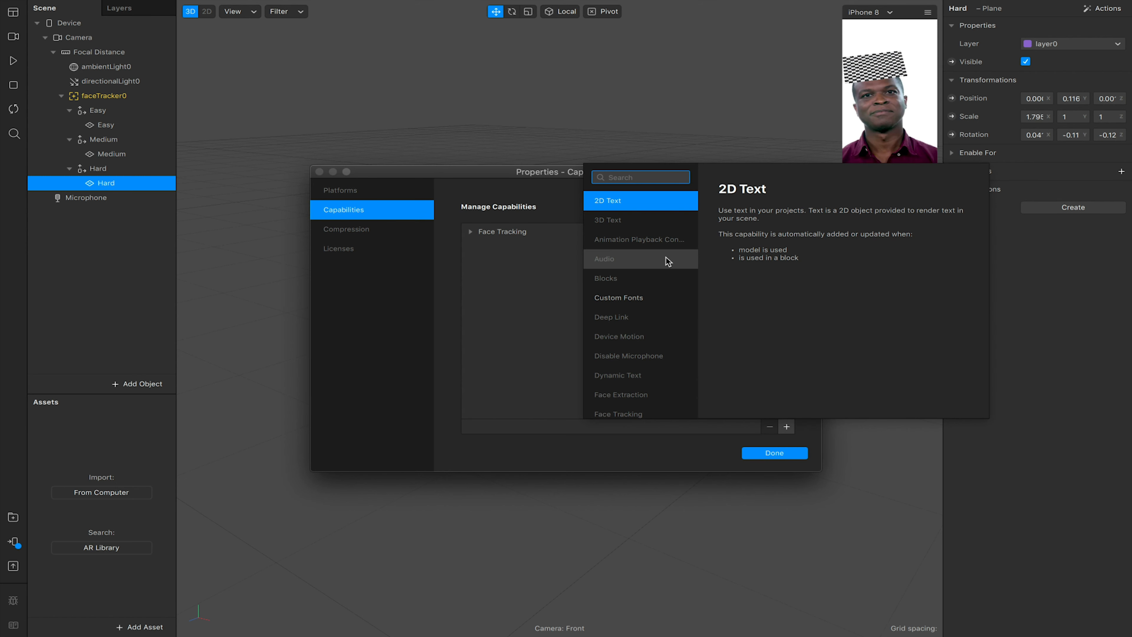
text(nati)
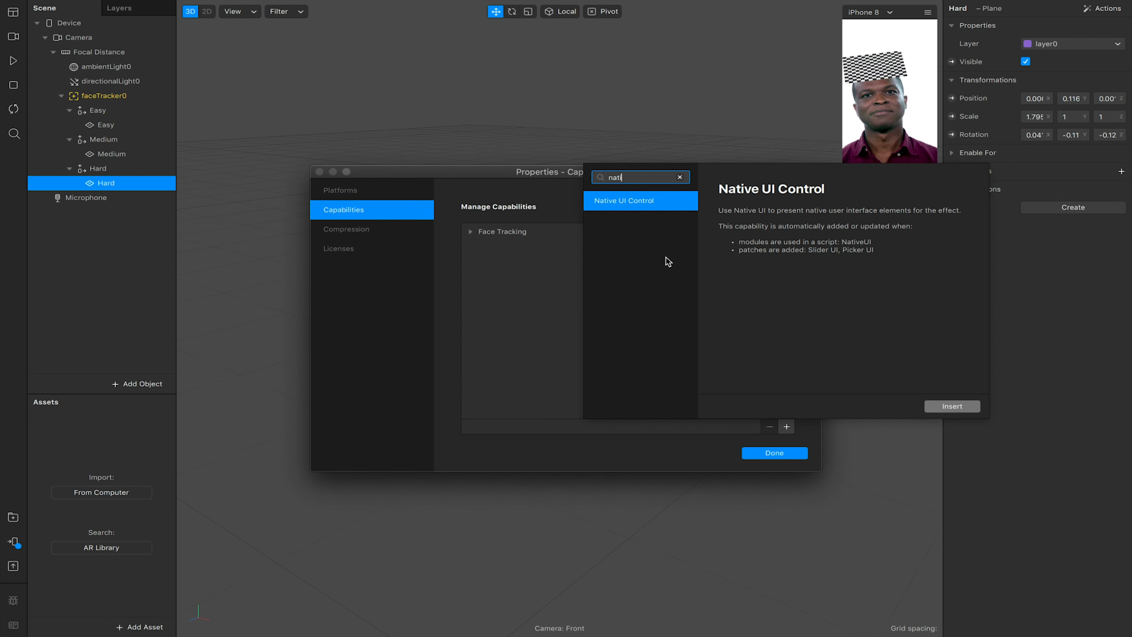
click(951, 406)
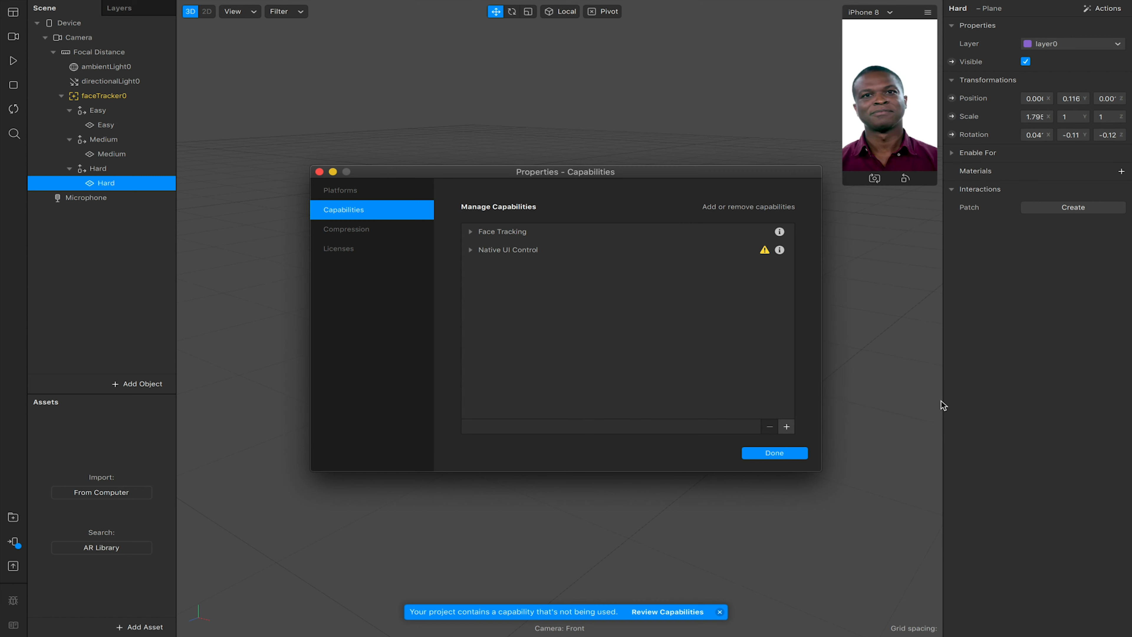
- Enable the Picker option of Native UI Control and close the project properties
click(470, 250)
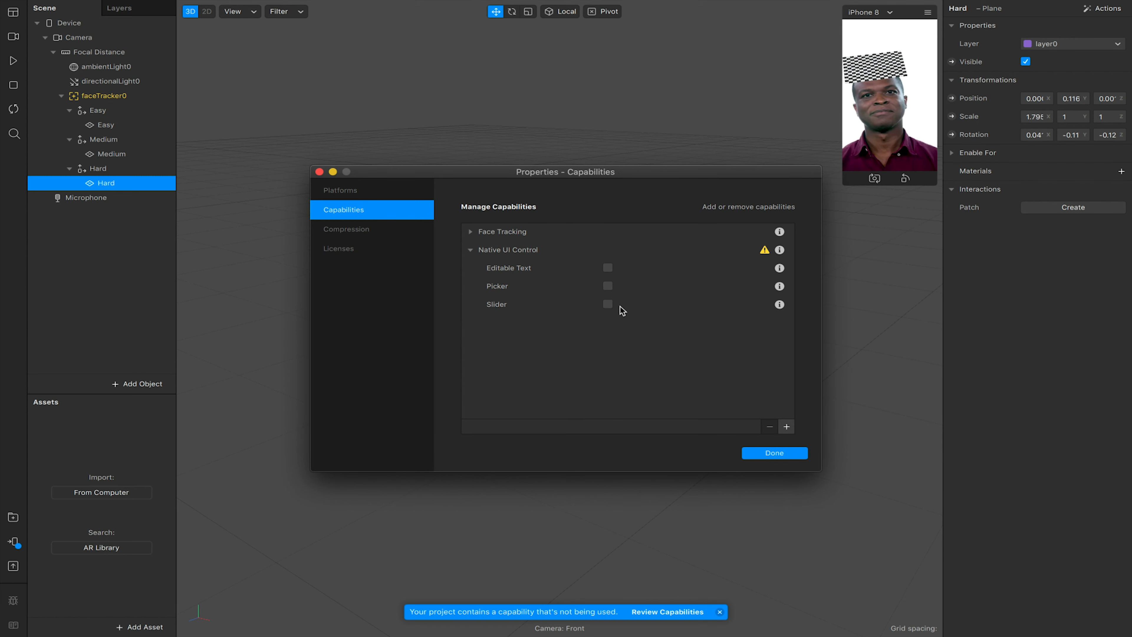
click(608, 286)
click(778, 457)
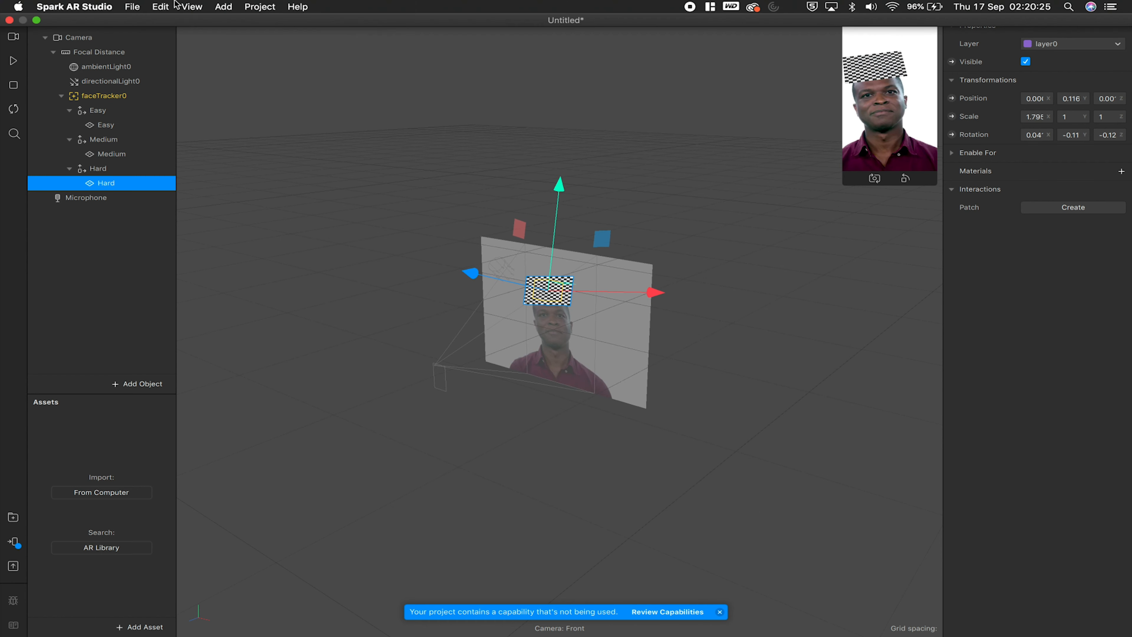
- Show the Patch Editor and enlarge it upward to about half the workspace height
click(189, 6)
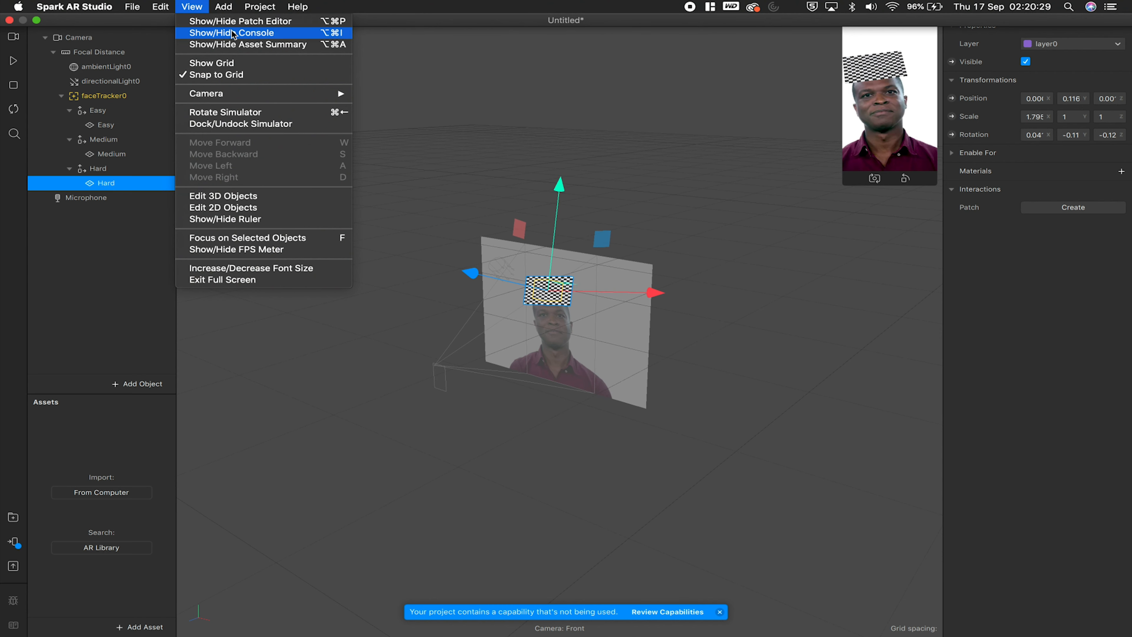
click(232, 21)
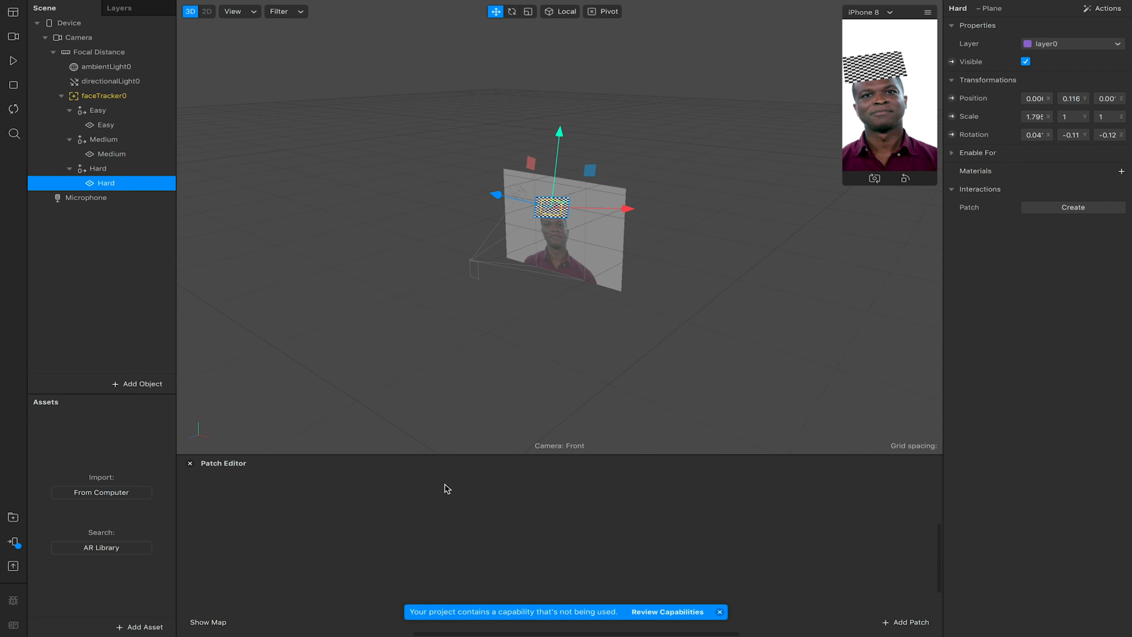
drag(417, 454, 417, 327)
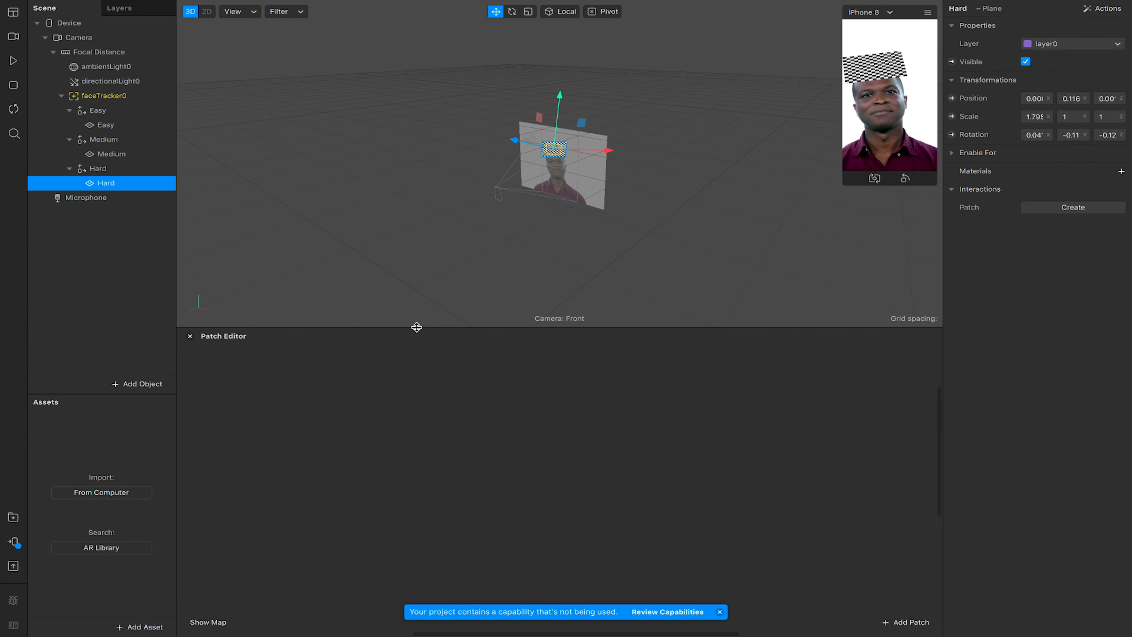
- Add a Picker UI patch in the Patch Editor, move it up slightly and enable its Visible input
double_click(412, 462)
text(pick)
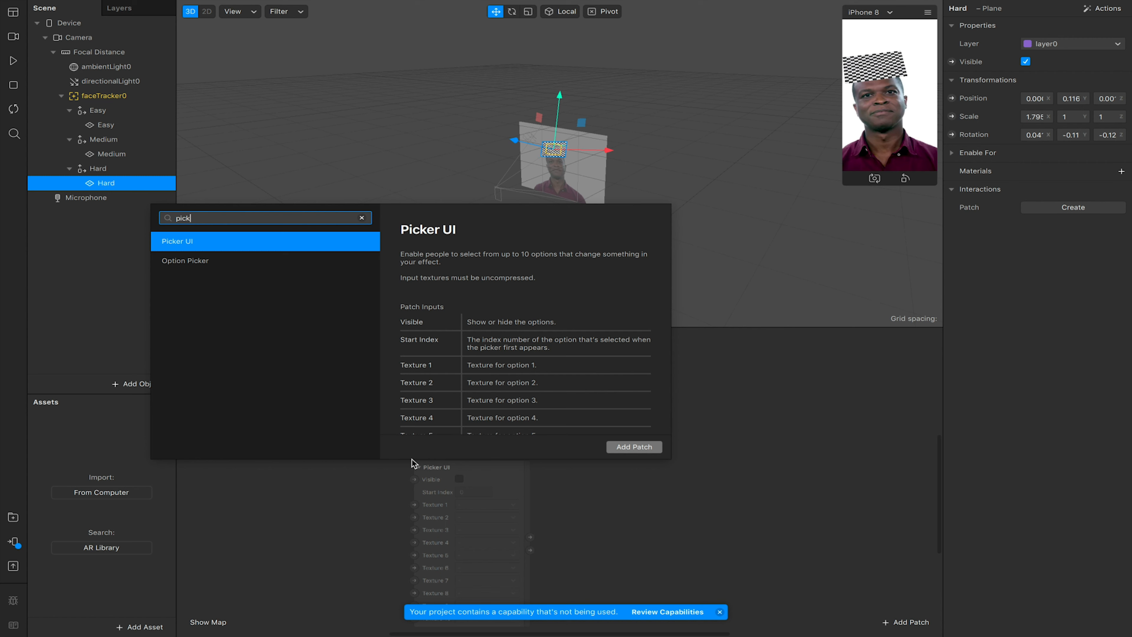
click(650, 452)
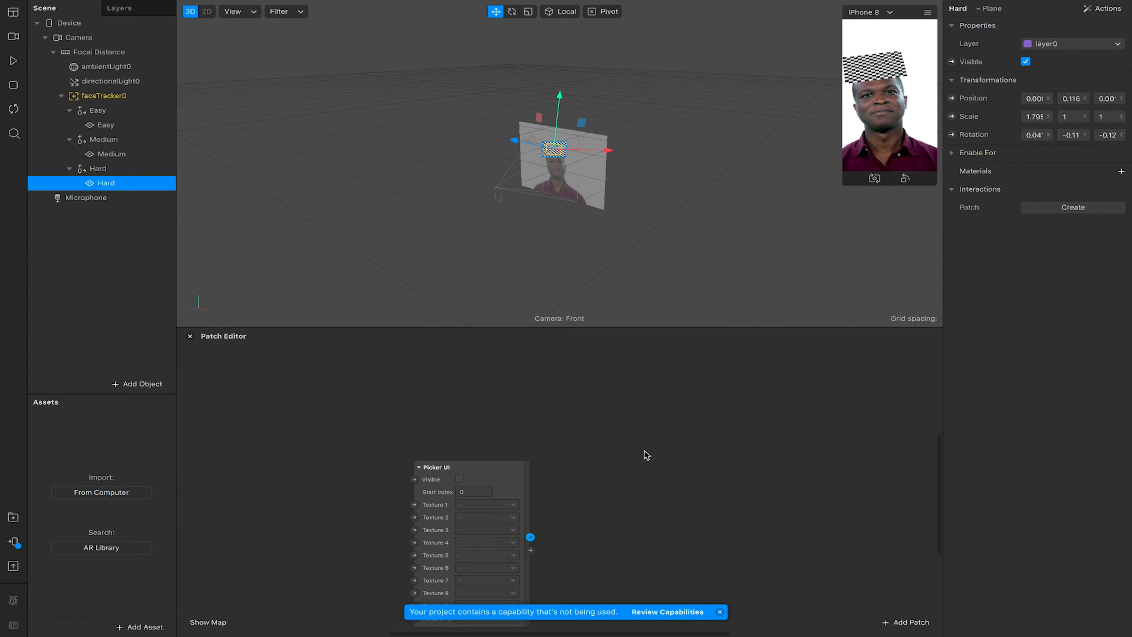
click(485, 462)
drag(485, 462, 488, 431)
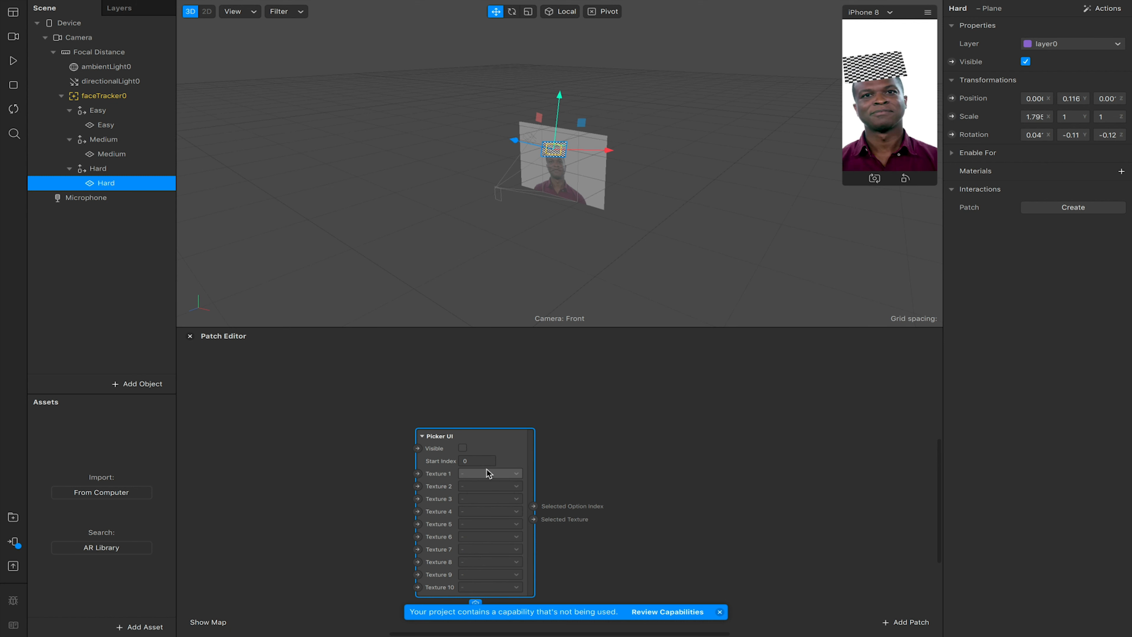
click(464, 449)
- Import the easy, Medium and Hard icon images from the computer as textures
click(78, 496)
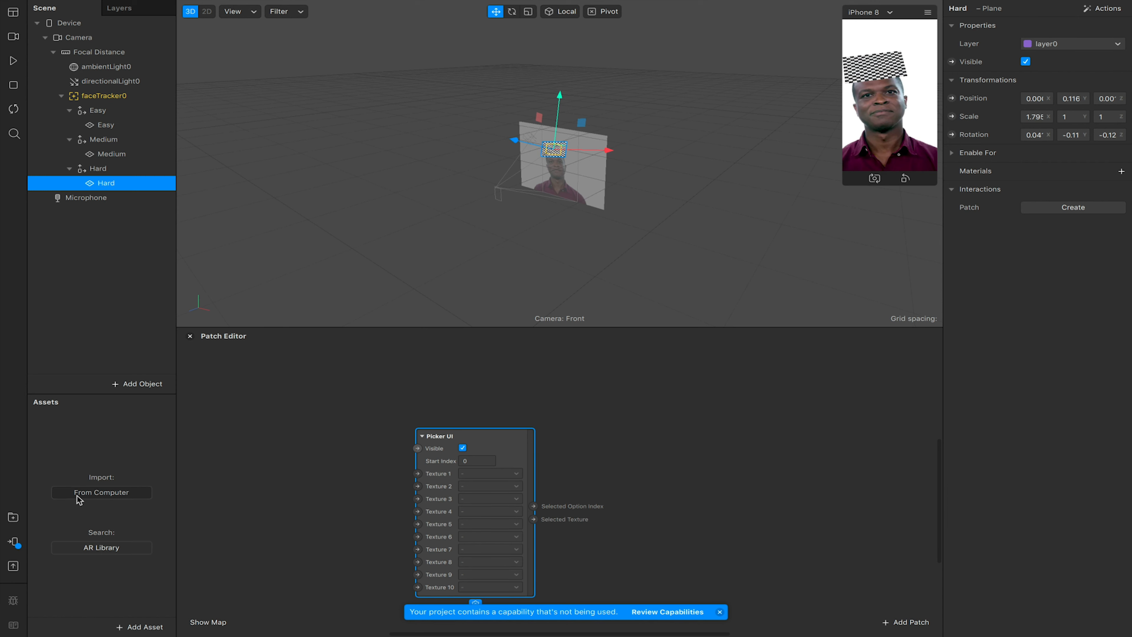
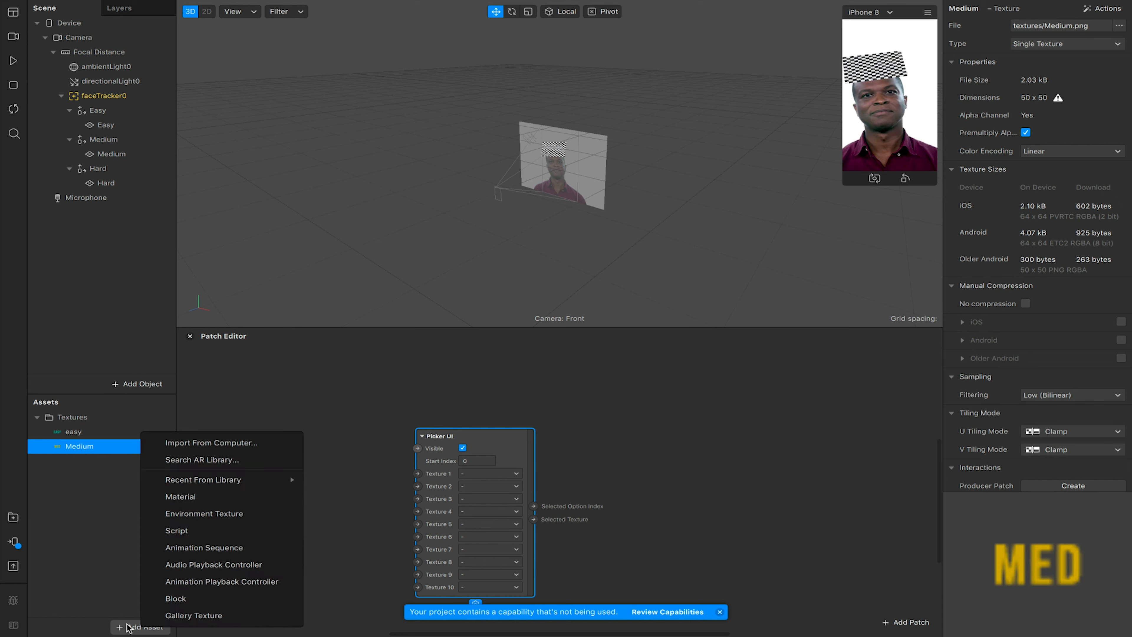
click(215, 442)
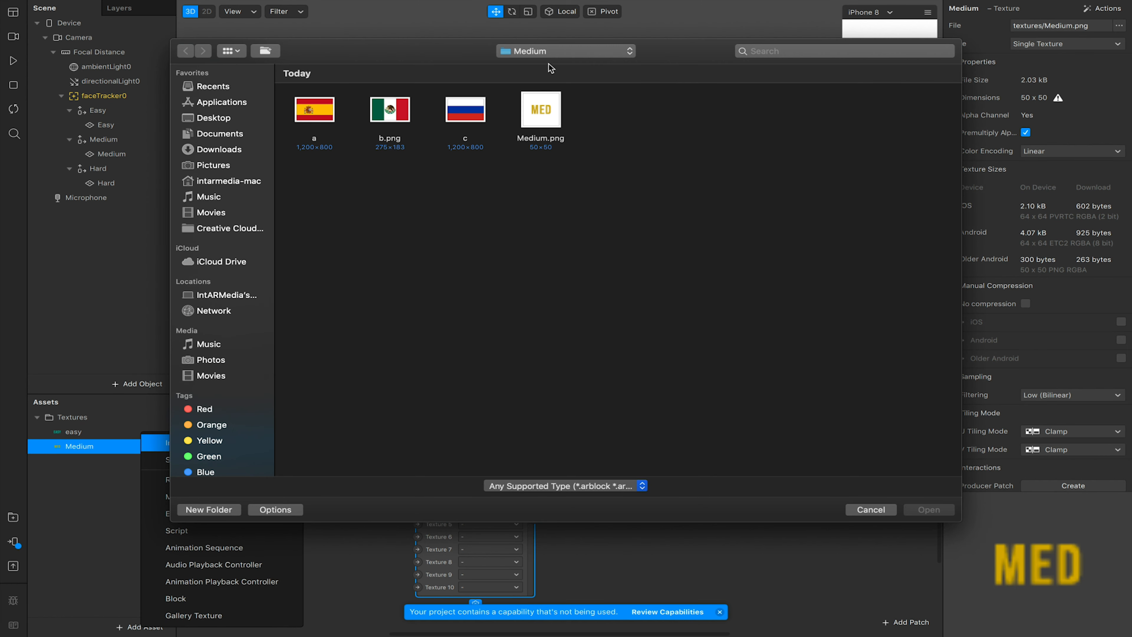
click(549, 52)
click(534, 63)
double_click(300, 114)
double_click(536, 124)
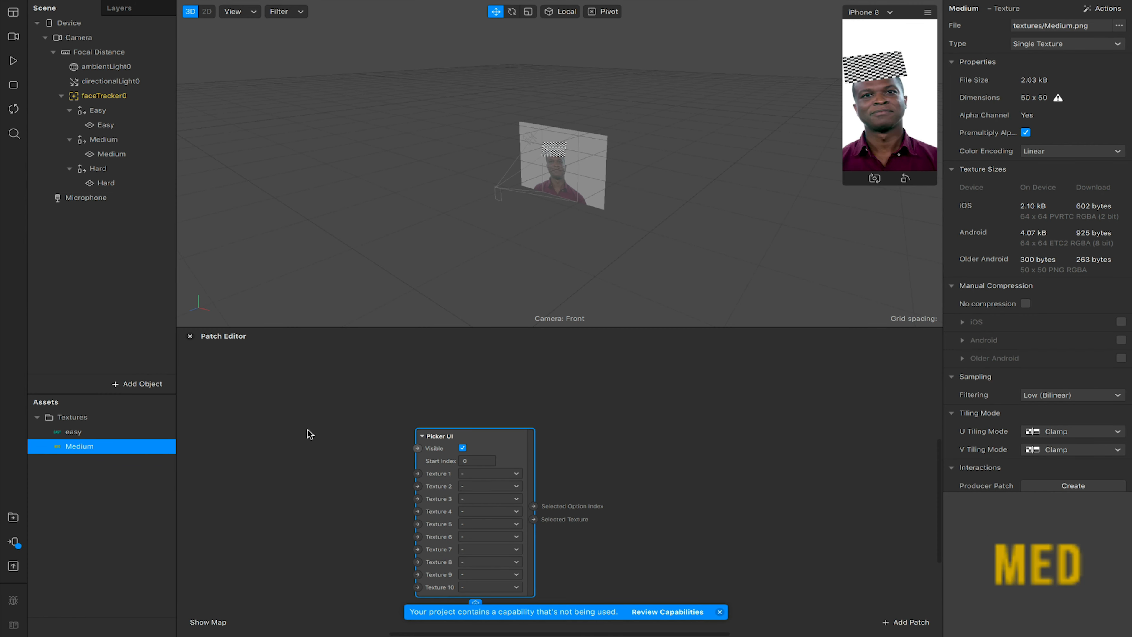
- Set the easy, Medium and Hard textures to No compression for all devices
click(80, 432)
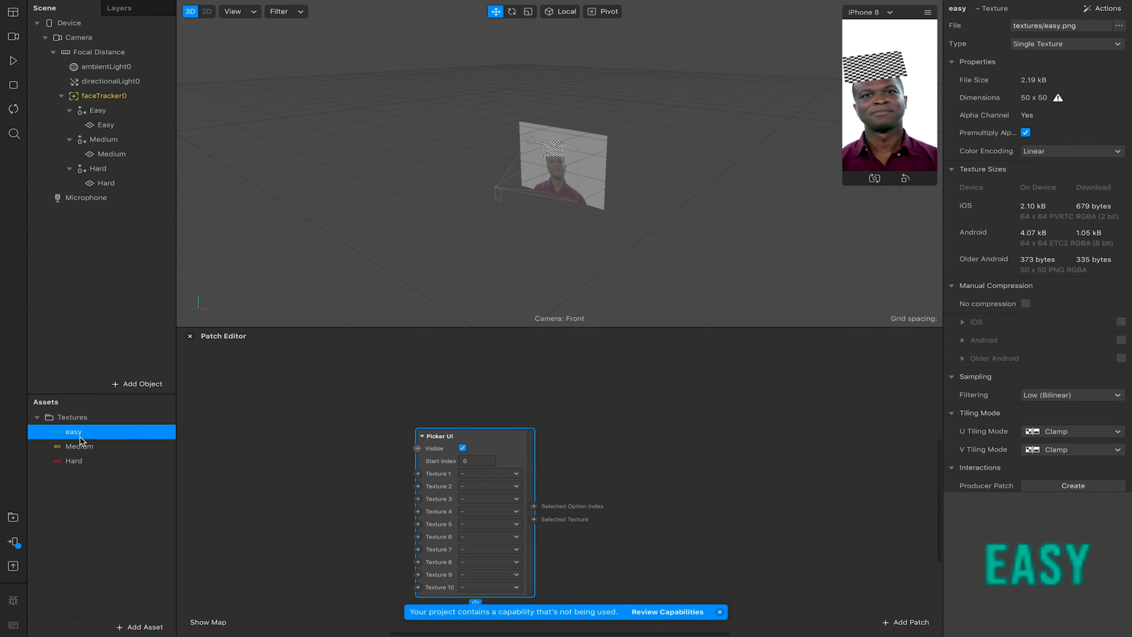
shift+click(92, 450)
shift+click(91, 461)
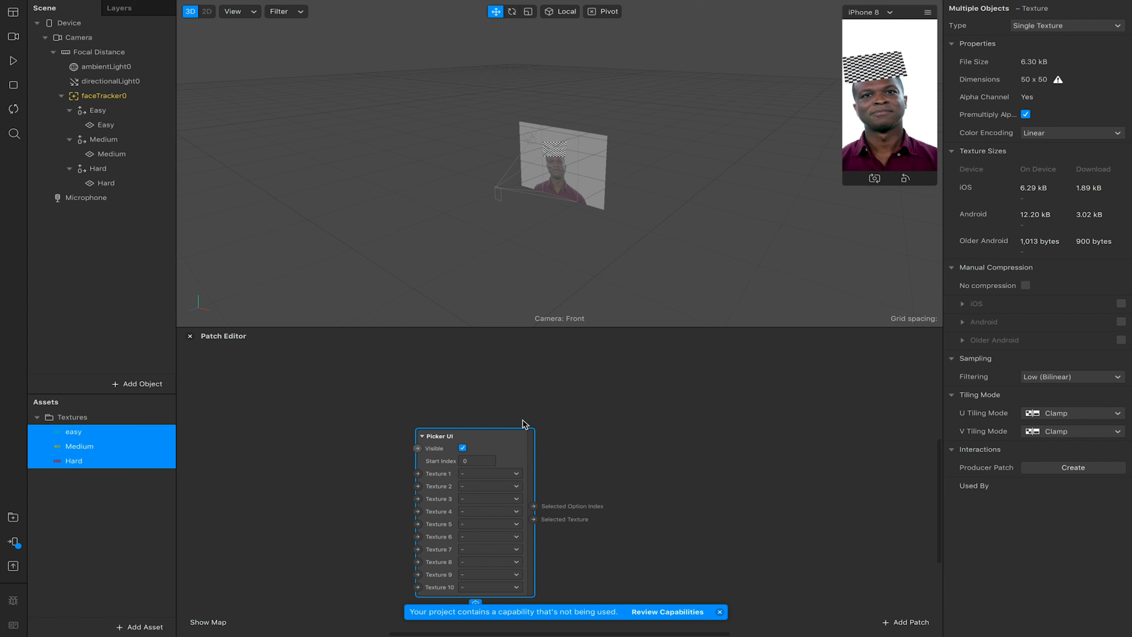
click(1025, 286)
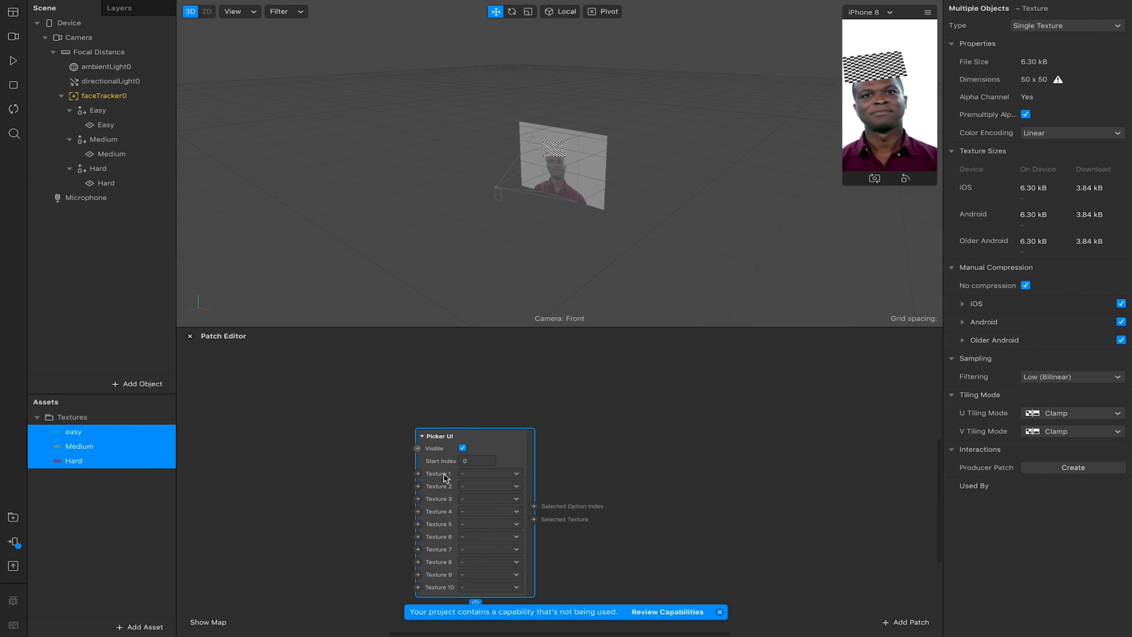
- Assign the easy, Medium and Hard textures to Texture 1, 2 and 3 of the Picker UI patch
click(491, 474)
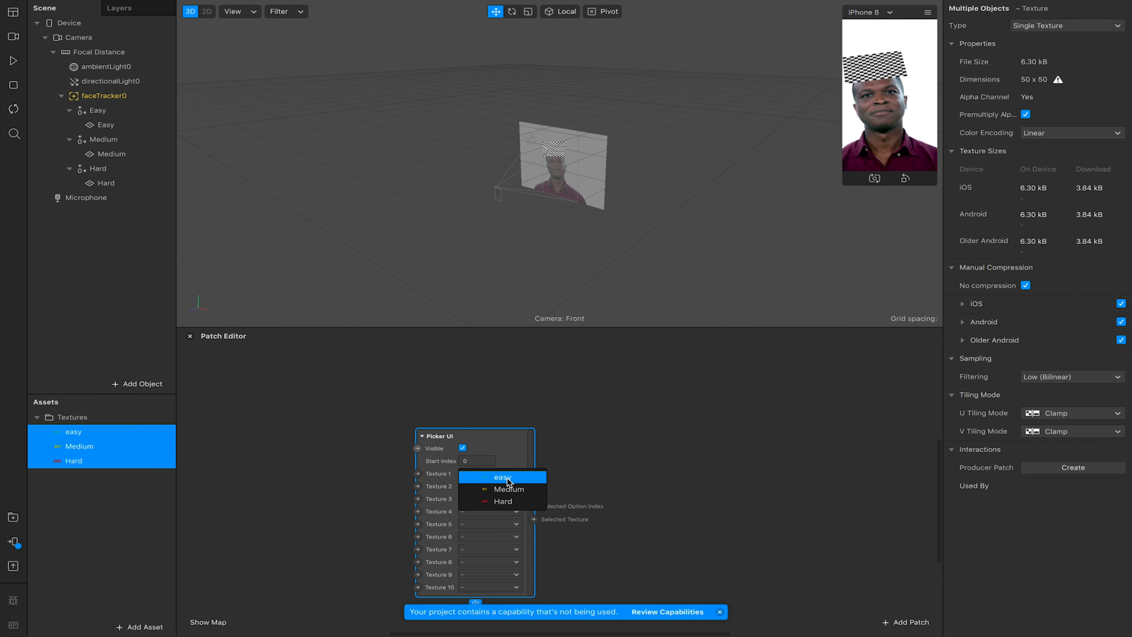
click(508, 477)
click(487, 485)
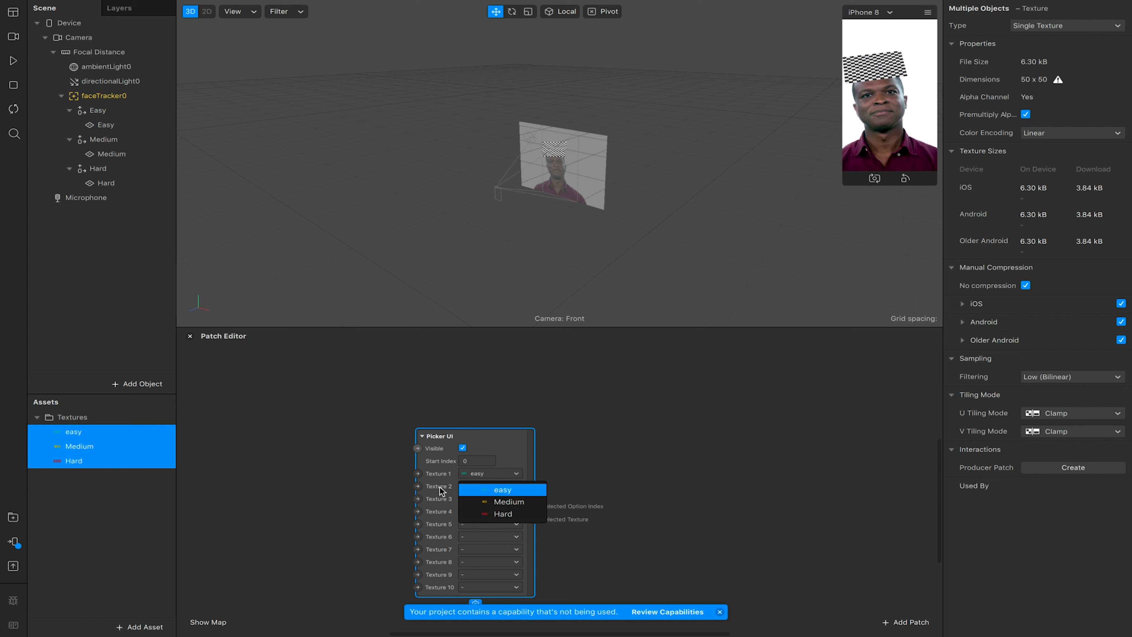
click(487, 501)
click(487, 499)
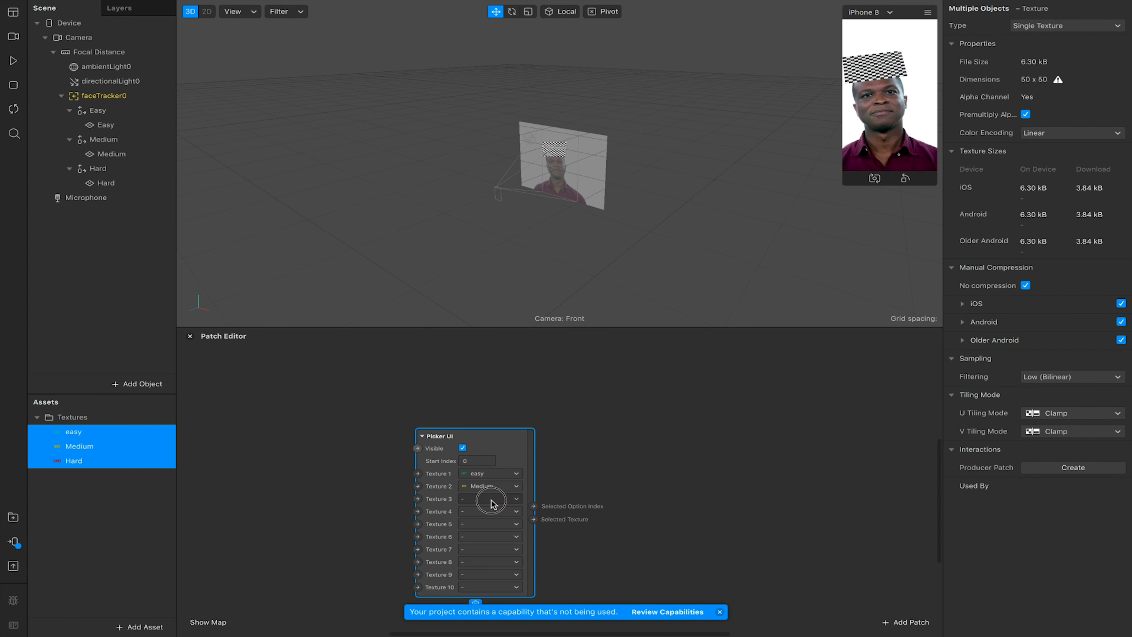
click(504, 521)
- Run the preview in an enlarged simulator and test the picker by choosing Hard and toggling the patch's Visible input
click(13, 60)
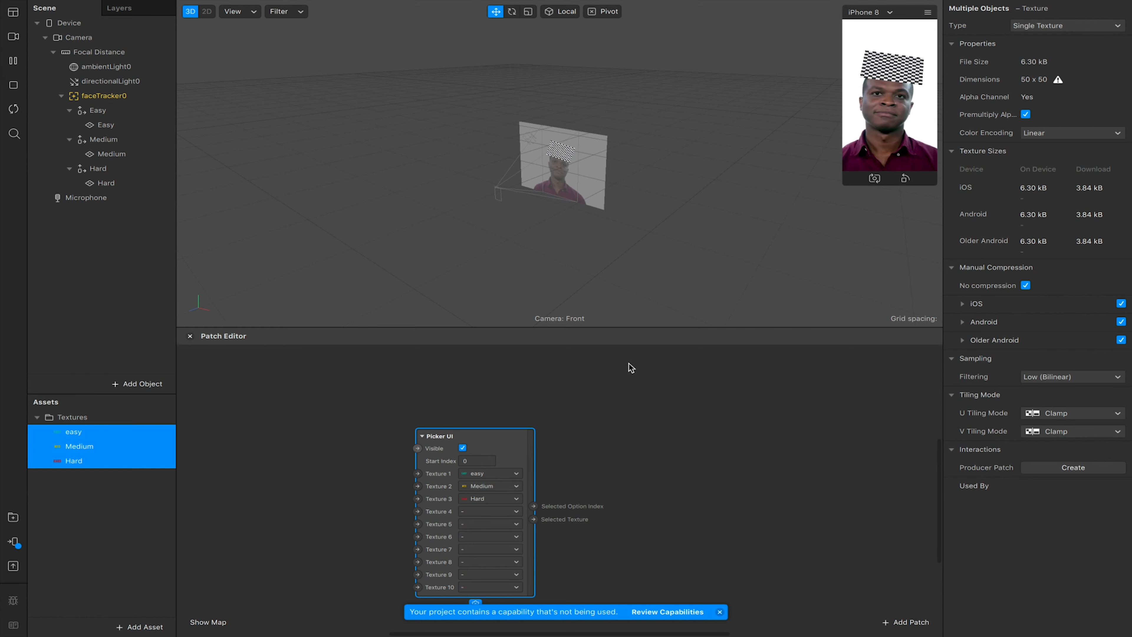
click(24, 110)
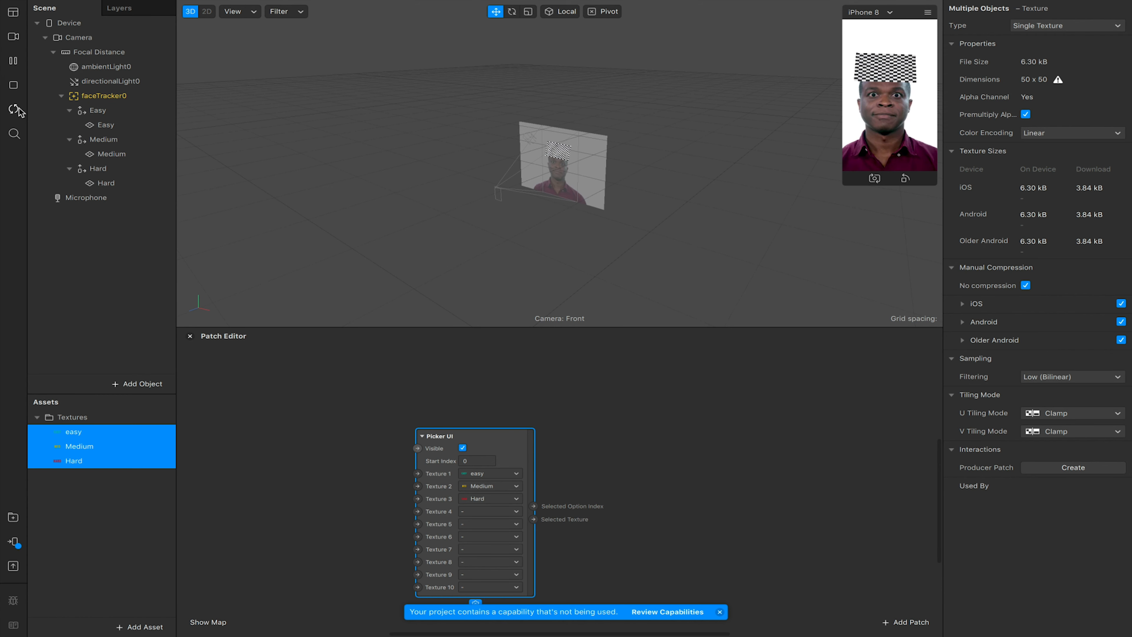
drag(843, 185, 731, 365)
click(862, 338)
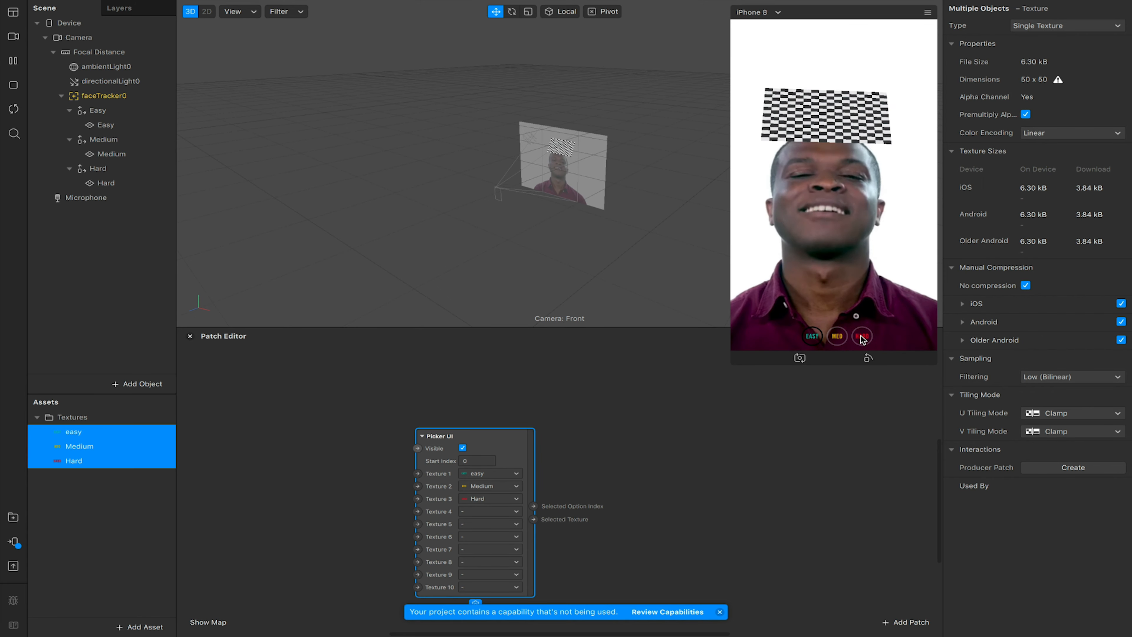
click(463, 448)
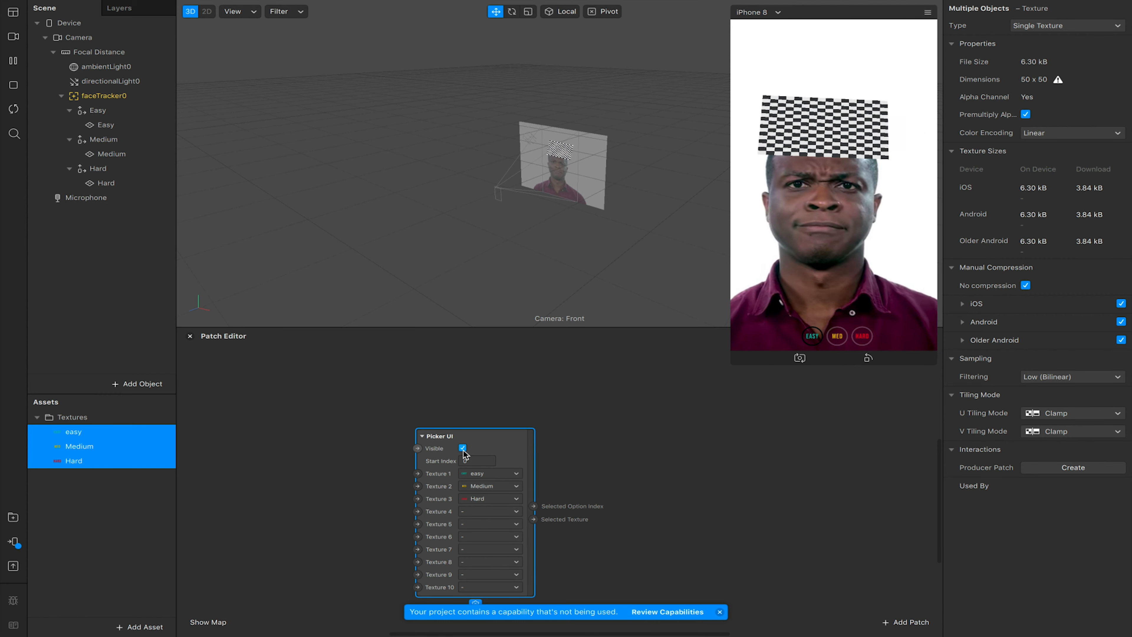
click(462, 448)
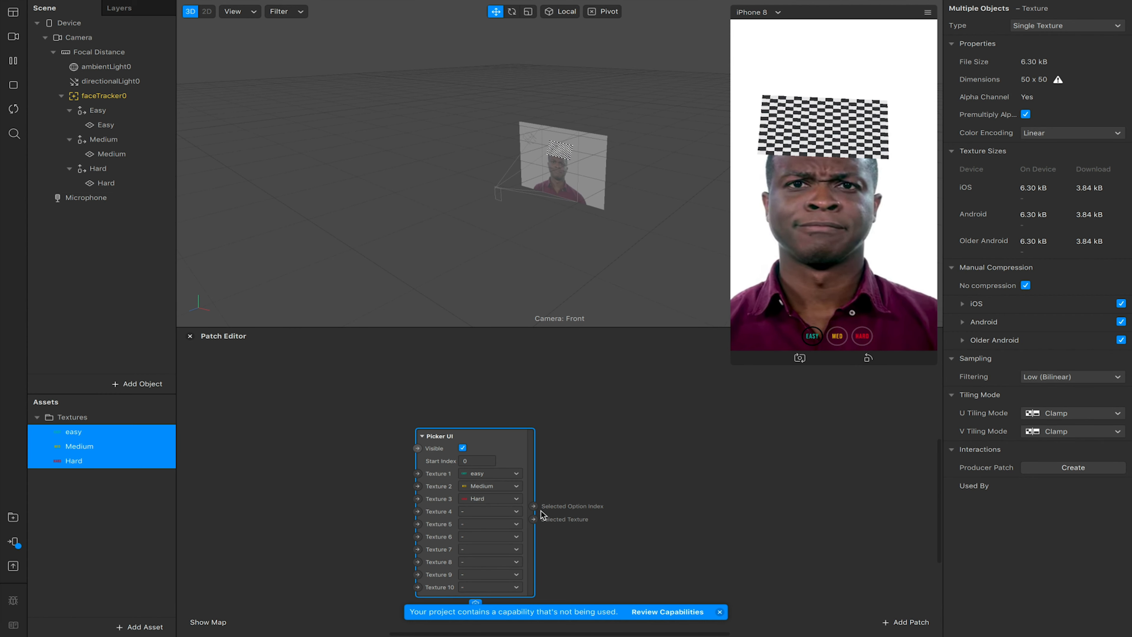
- Connect the Picker UI's Selected Option Index output to a new Value patch and place it beside the picker
drag(533, 505, 597, 462)
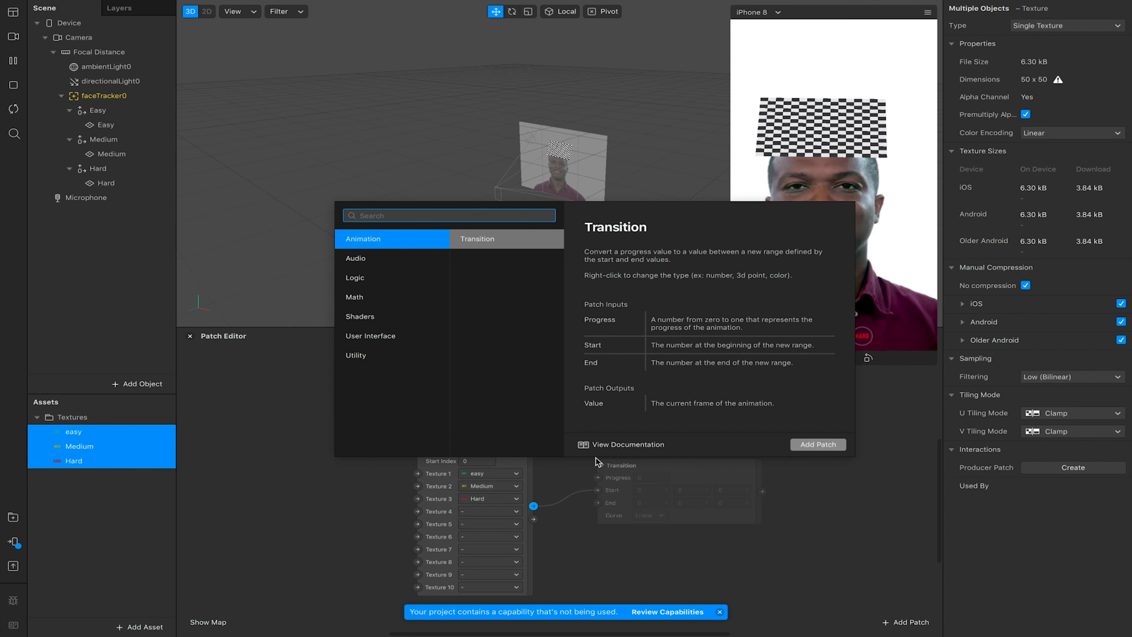
text(vakl)
key(BackSpace)
key(BackSpace)
text(l)
key(Return)
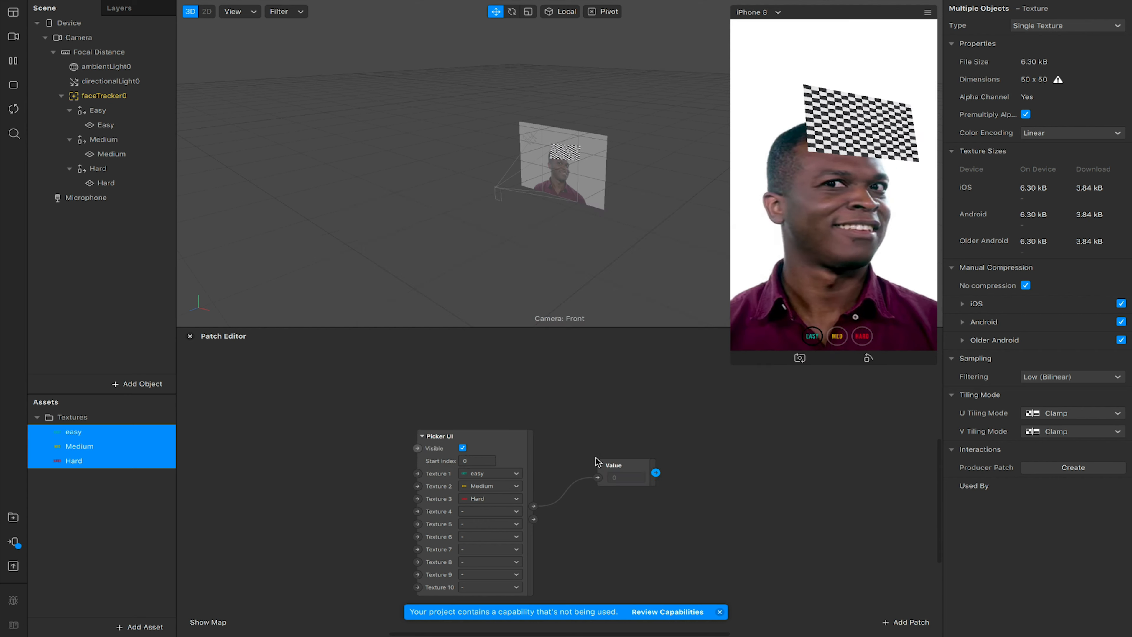
drag(631, 468, 592, 462)
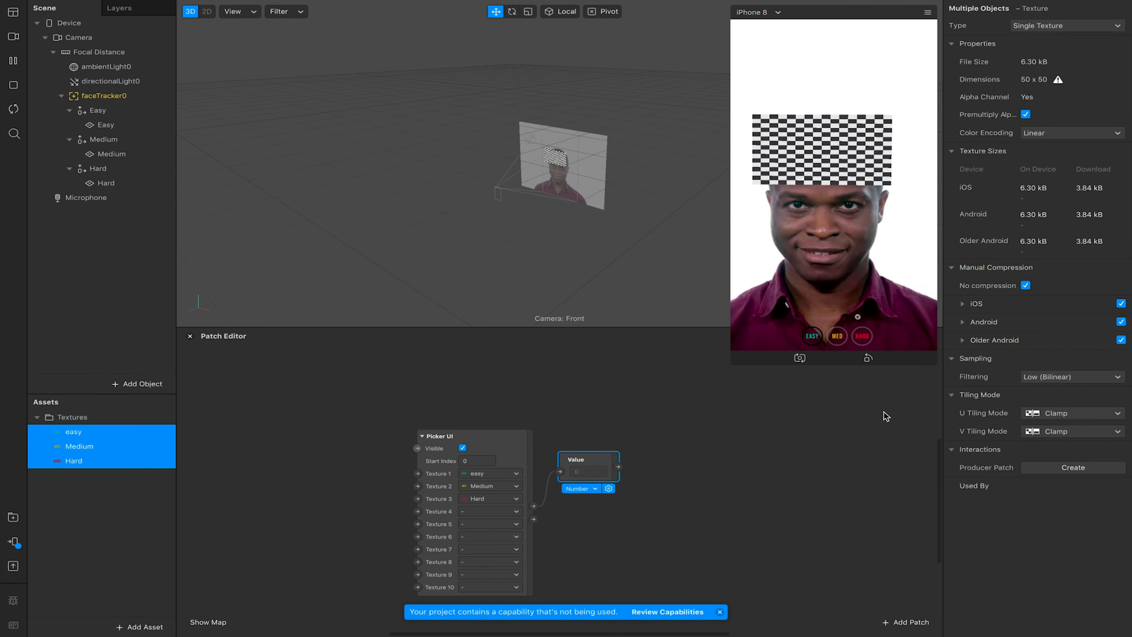
- Choose the Medium and Hard options in the simulator to check the index passed to the Value patch
click(838, 337)
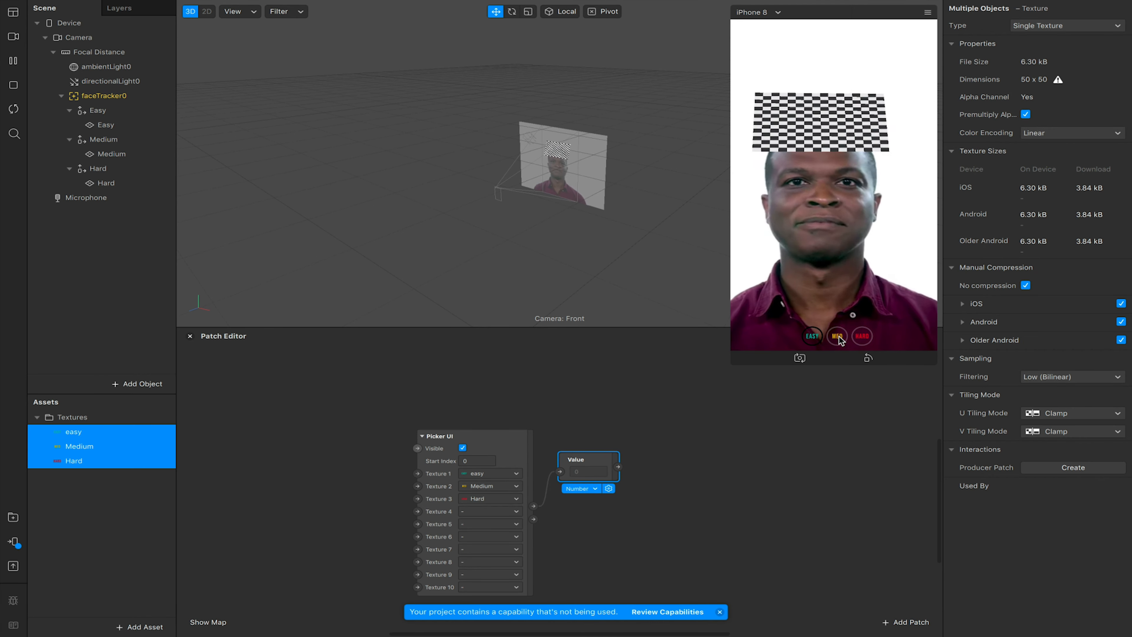
click(867, 336)
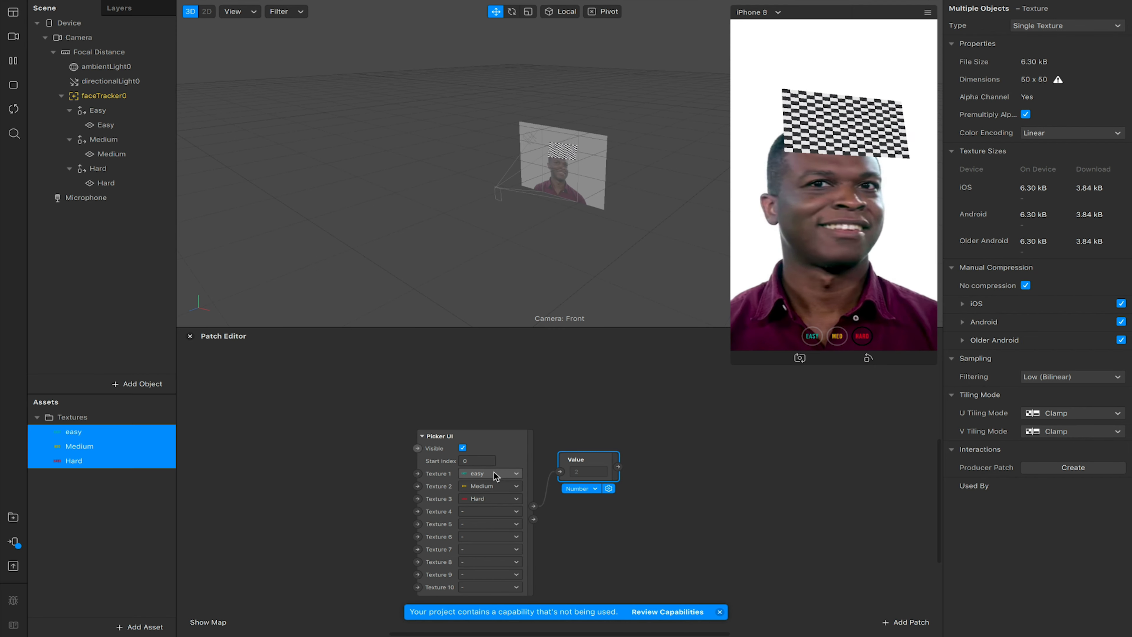
click(370, 493)
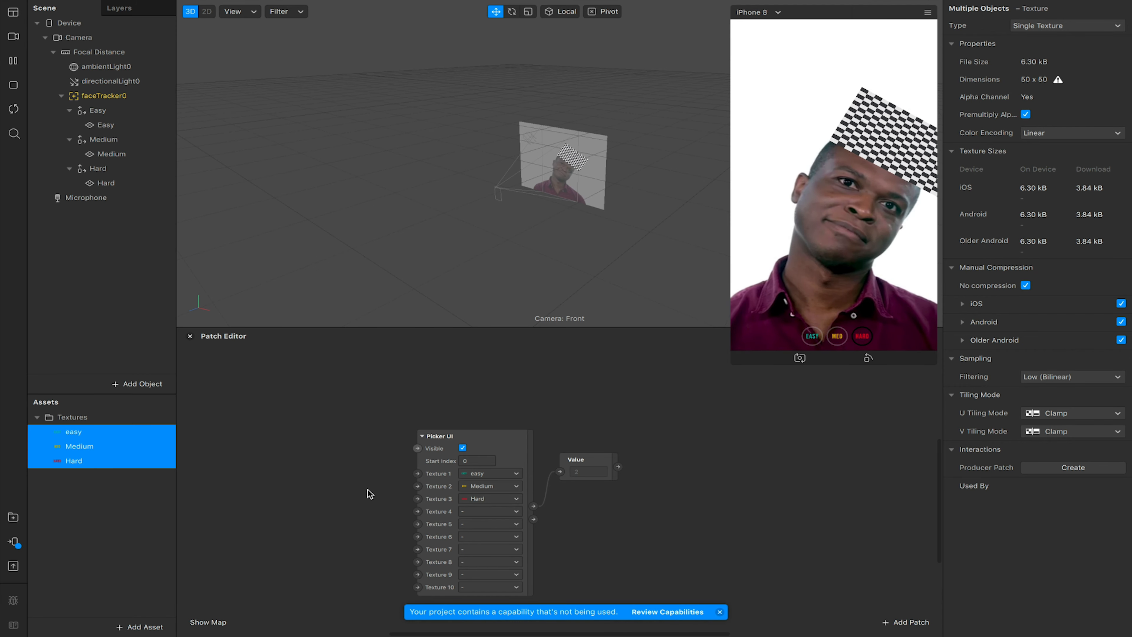
- Create a material named Easy and set its shader type to Flat
click(139, 626)
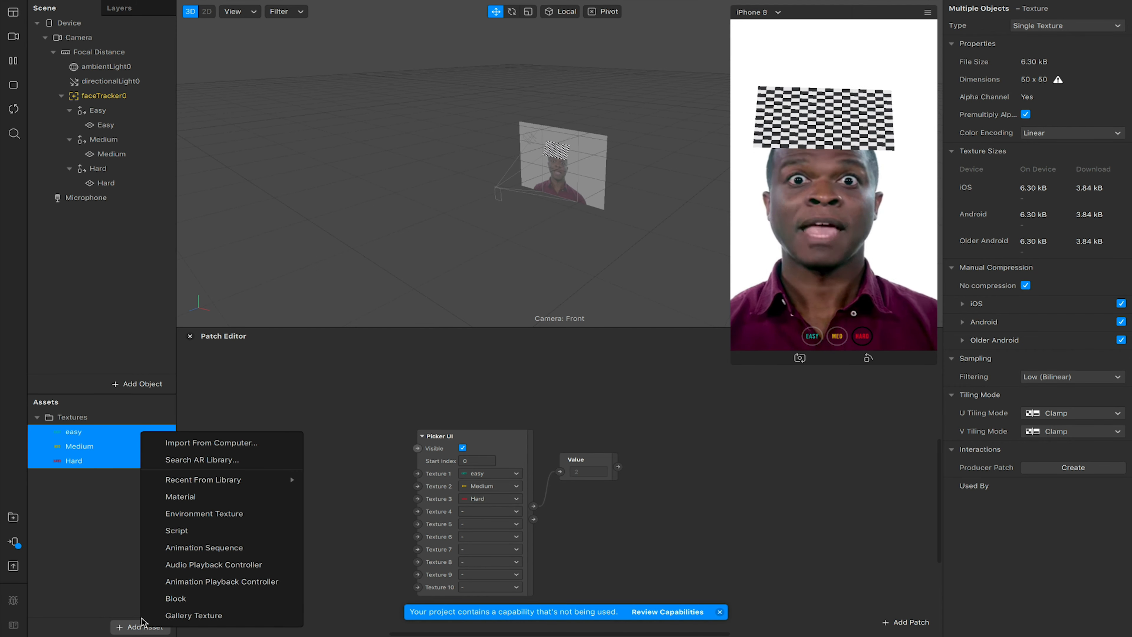
click(190, 498)
text(Easy)
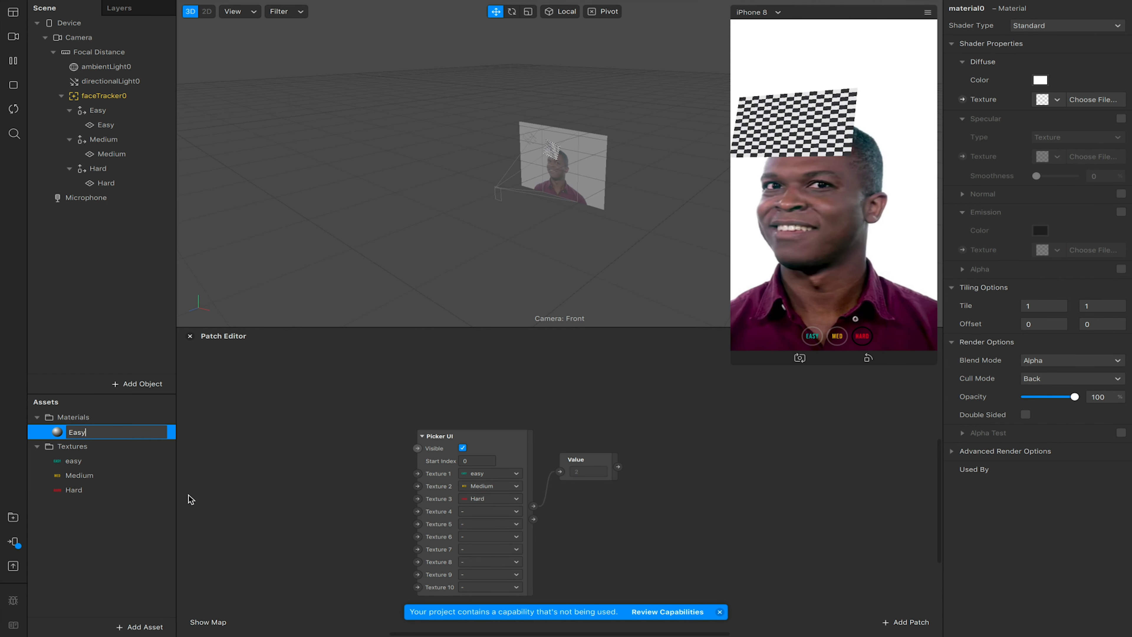
key(Return)
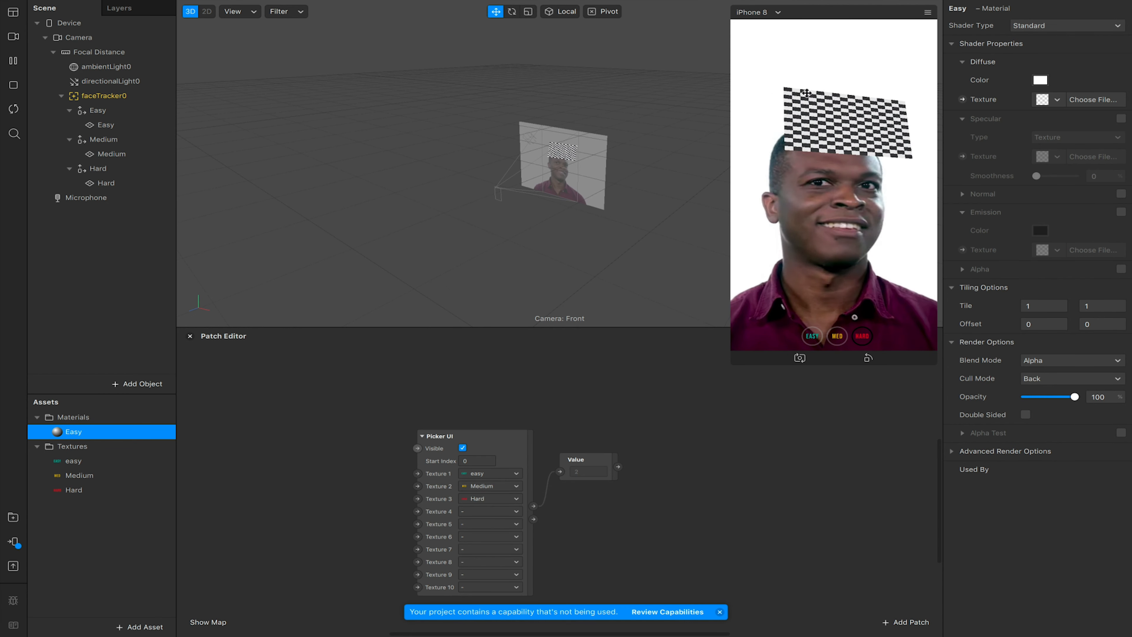
click(1054, 29)
click(1043, 28)
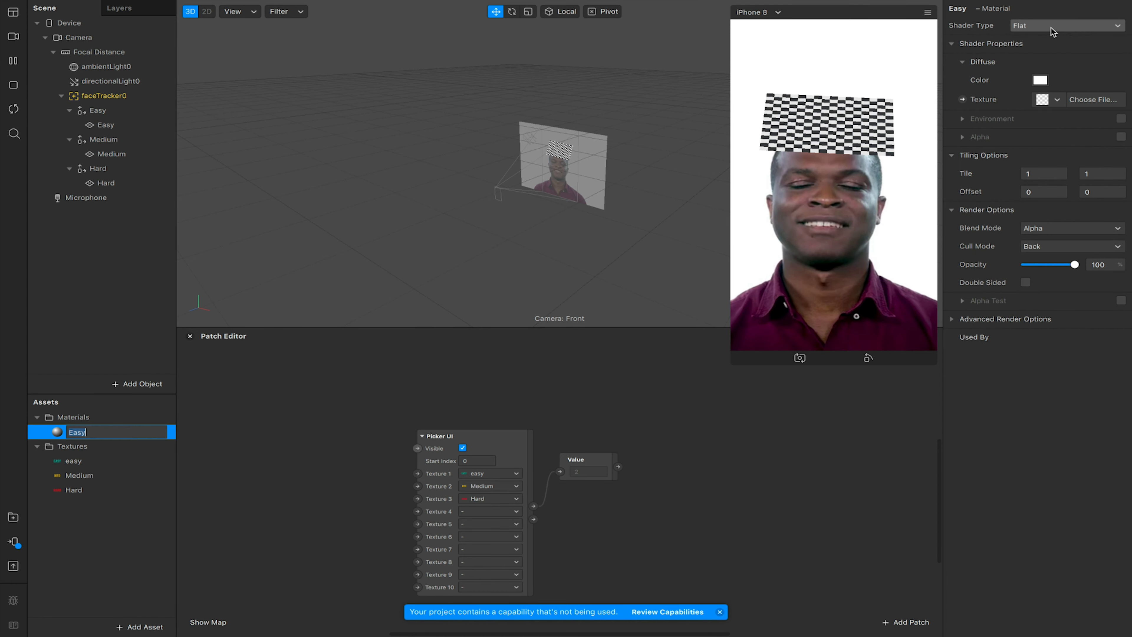
- Duplicate the Easy material and rename the copy as Medium
key(ctrl+d)
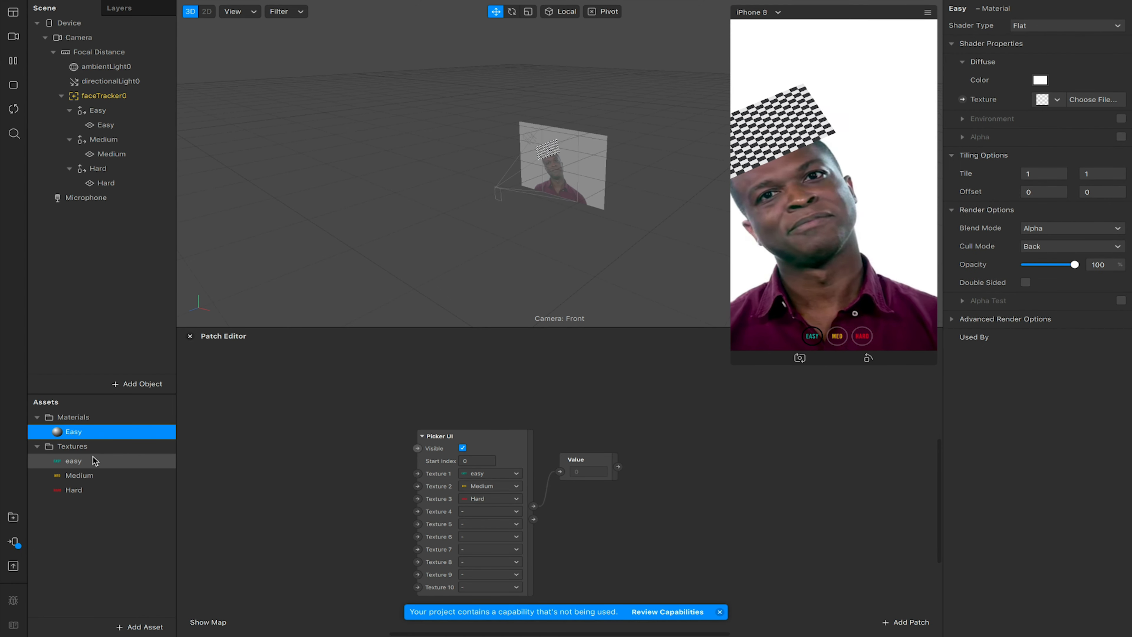
double_click(963, 9)
text(Medium)
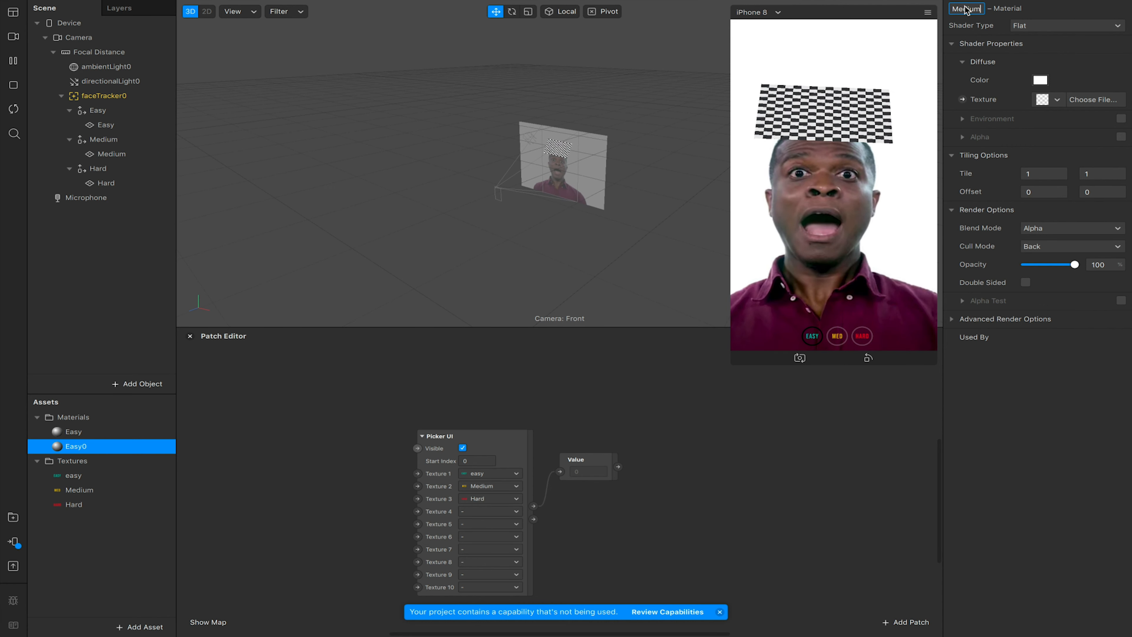
key(Return)
- Duplicate the Medium material and rename the copy as Hard
key(ctrl+d)
click(112, 464)
double_click(976, 11)
text(Hard)
key(Return)
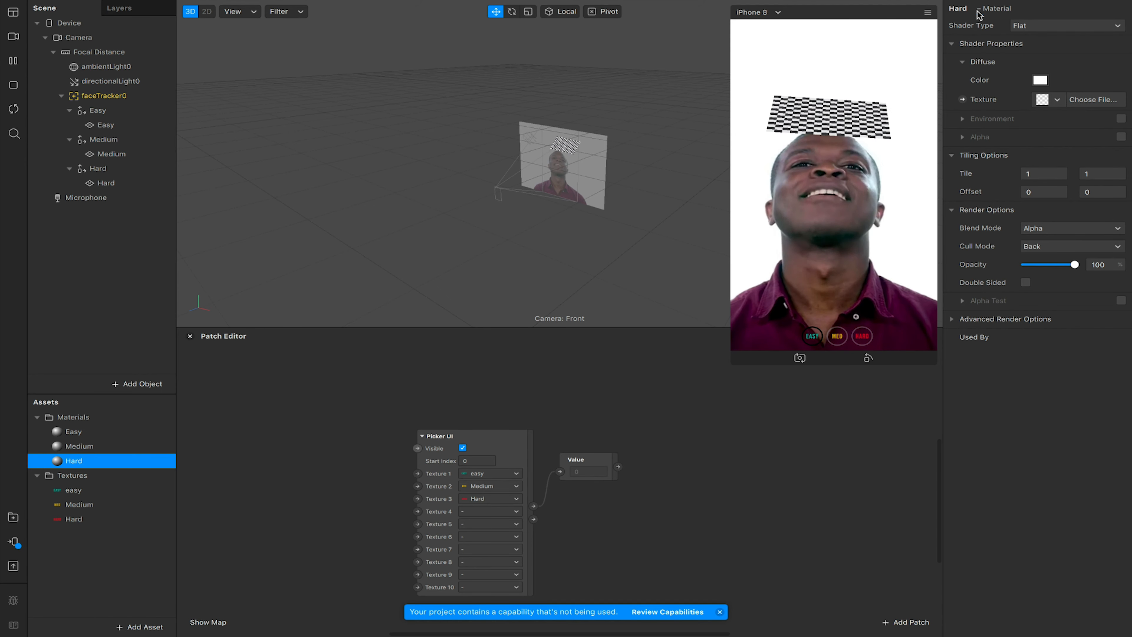
- Add an animation sequence to the assets and name it Easy
click(132, 626)
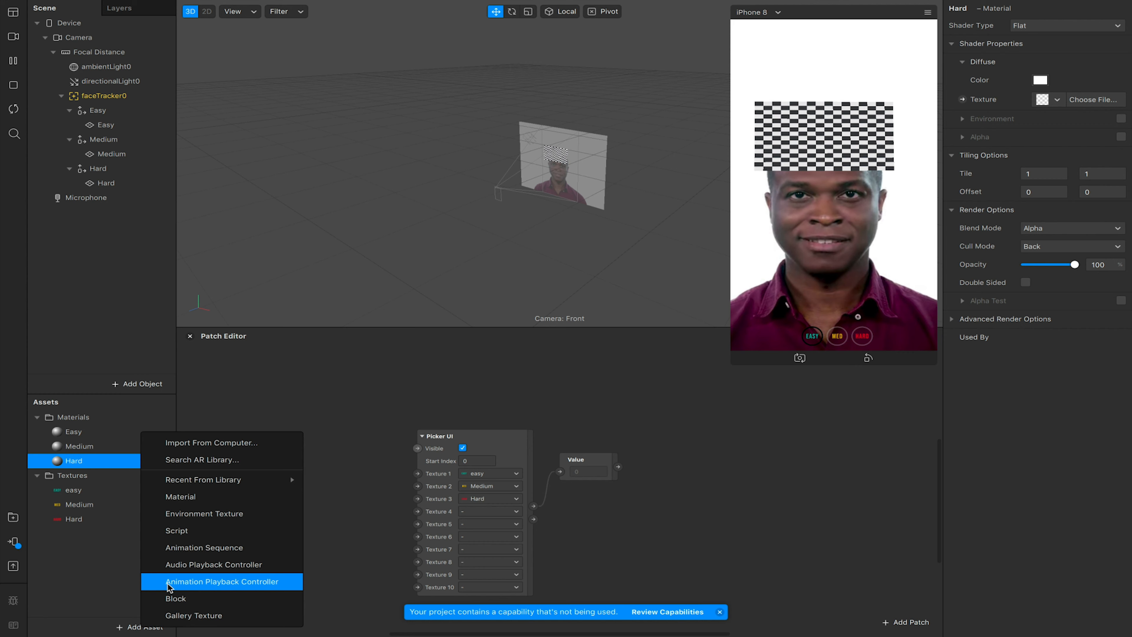
click(203, 547)
key(Return)
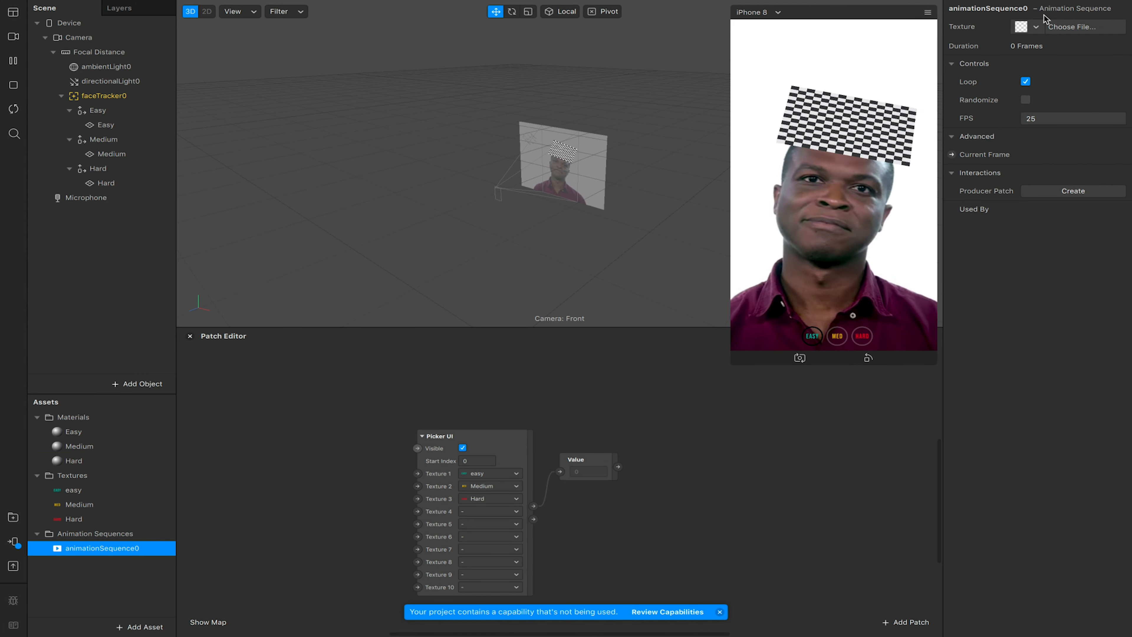
double_click(1003, 10)
text(Eas)
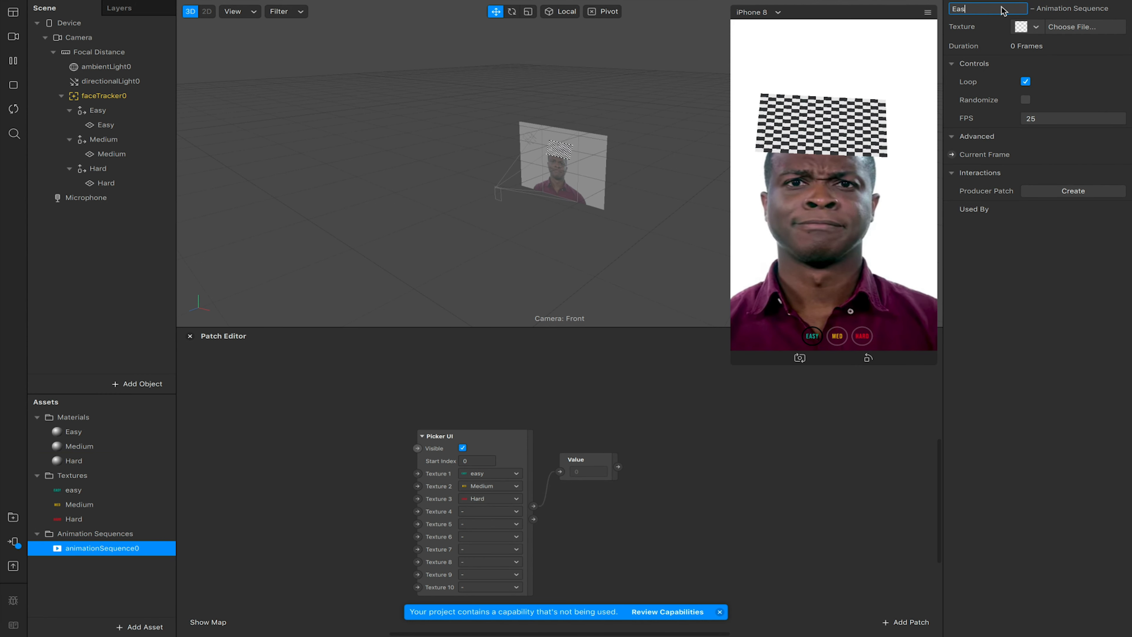
text(y)
key(Return)
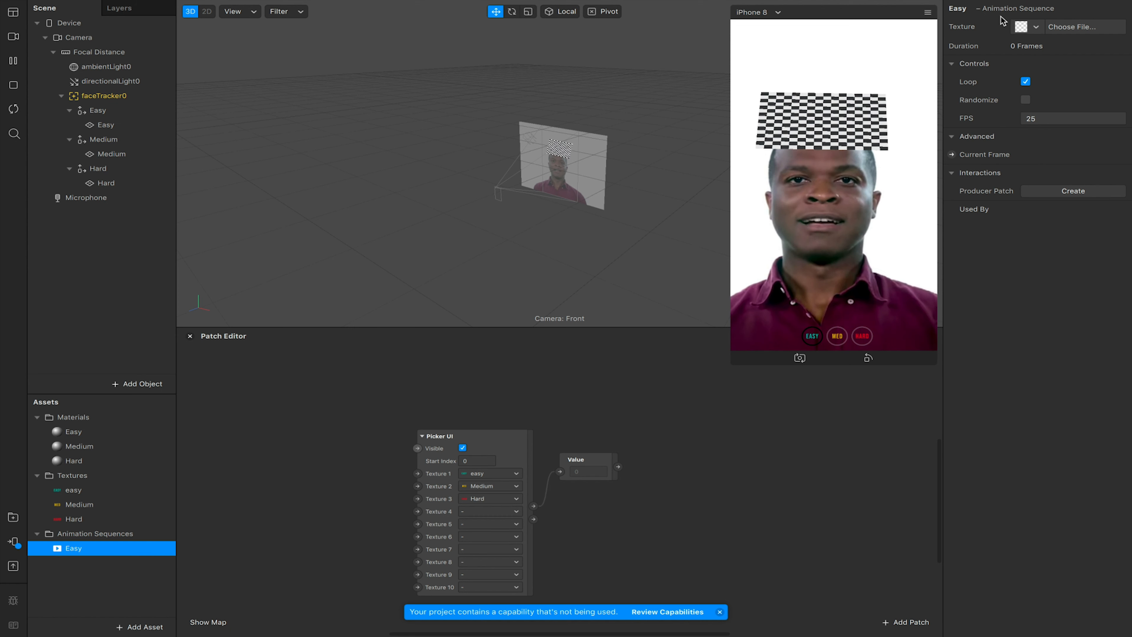
- Load a.png, b.png and c.png from the Flag Quiz project's Easy folder as the Easy sequence's texture
click(1065, 28)
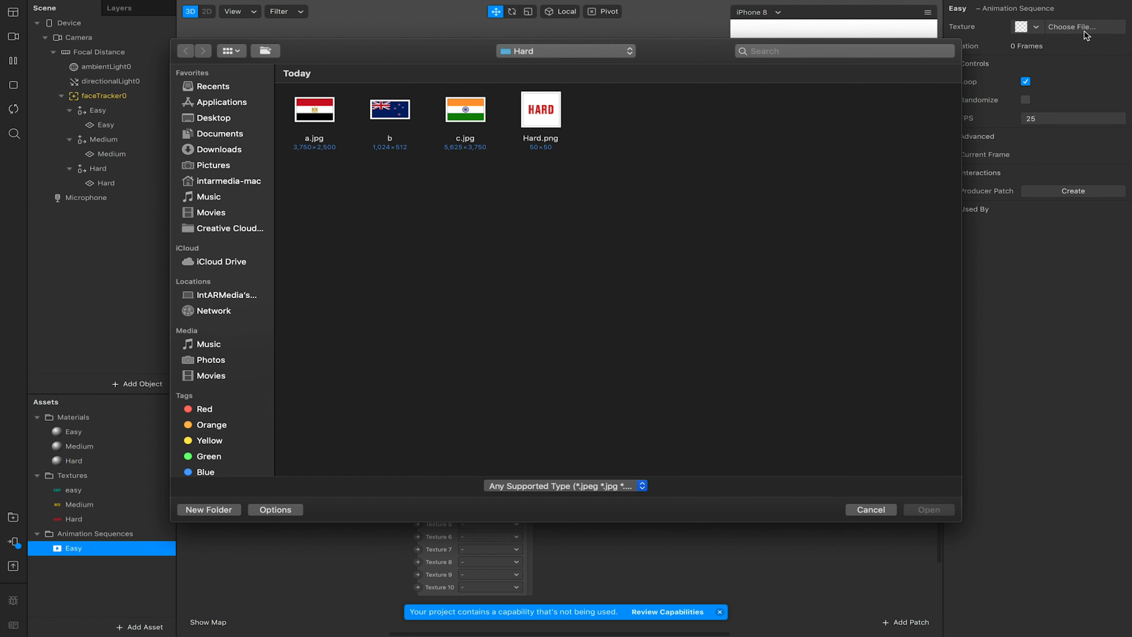
click(529, 50)
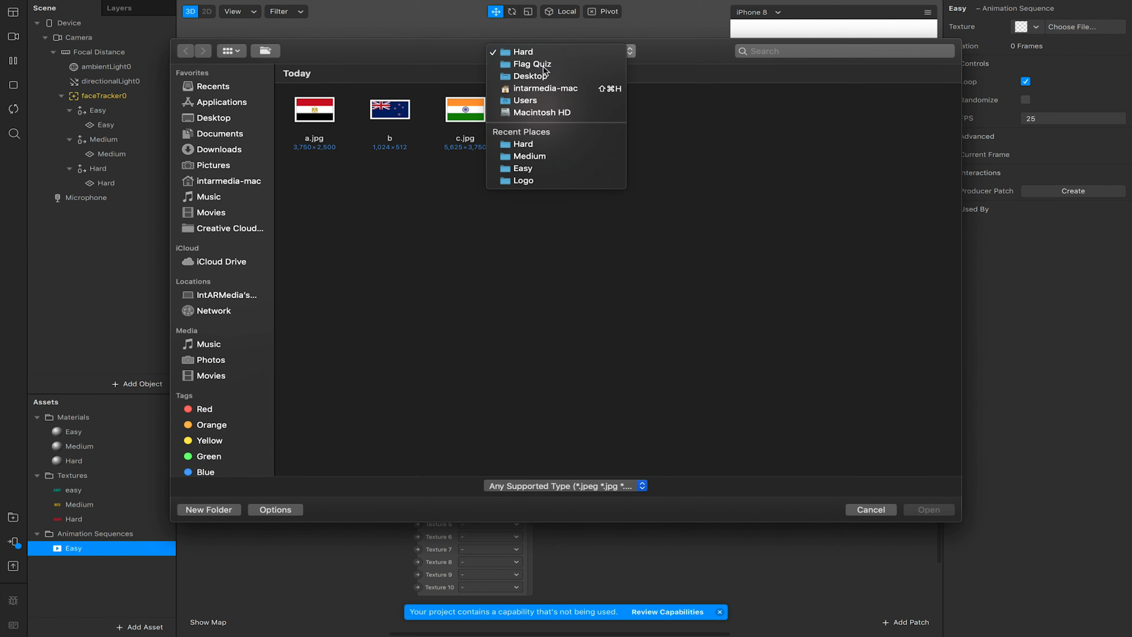
click(544, 64)
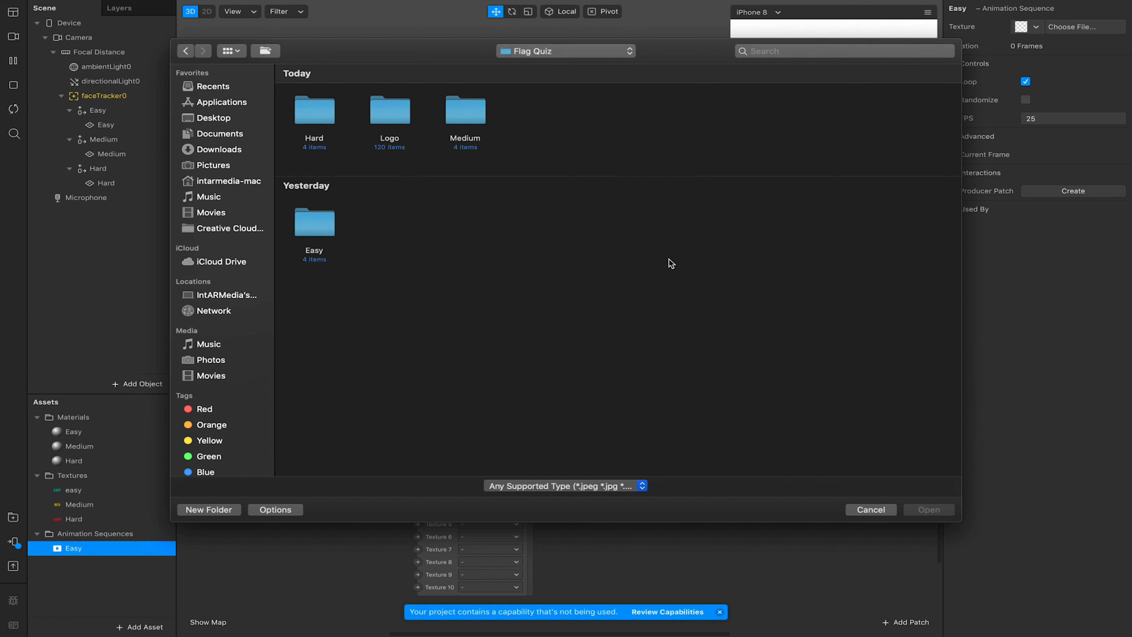
double_click(316, 225)
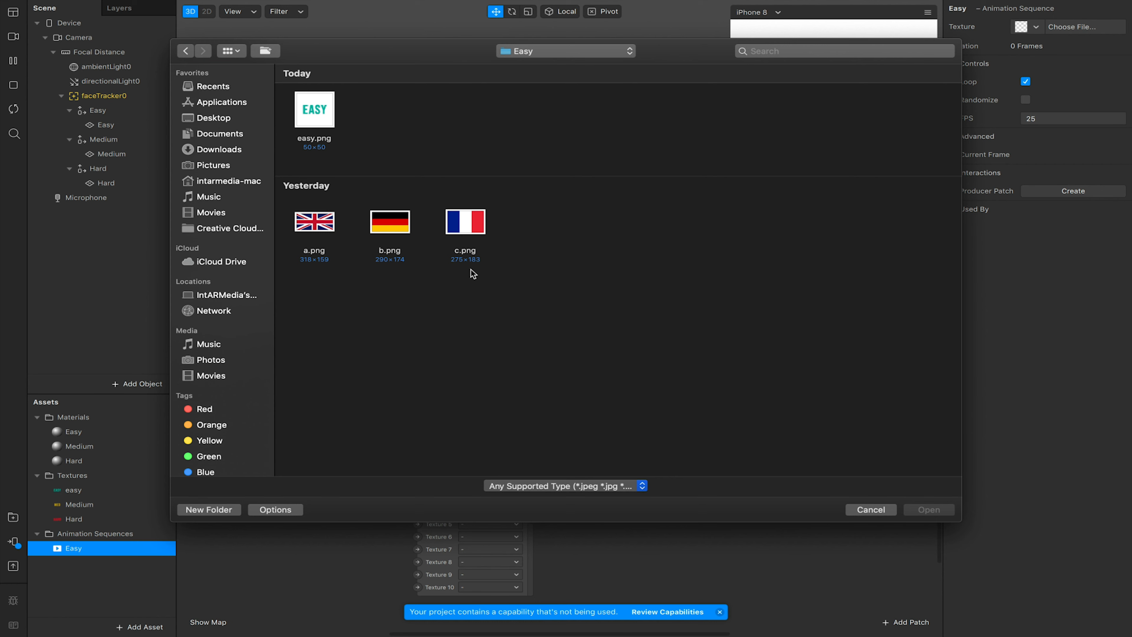
drag(541, 250, 310, 214)
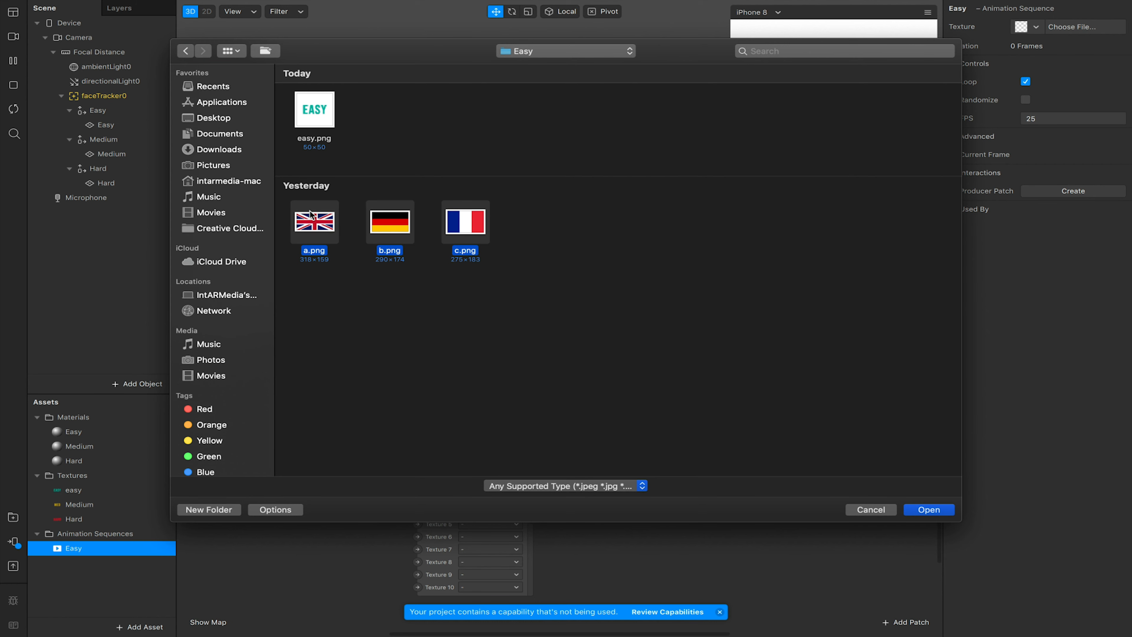
click(929, 510)
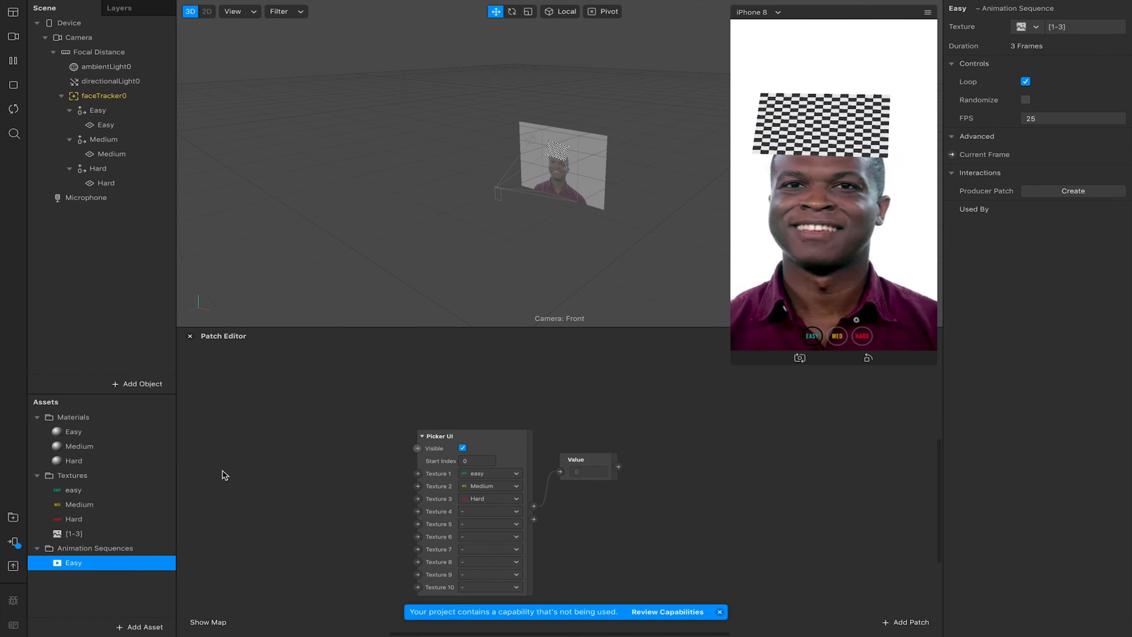
- Assign the Easy animation sequence as the diffuse texture of the Easy material
click(108, 432)
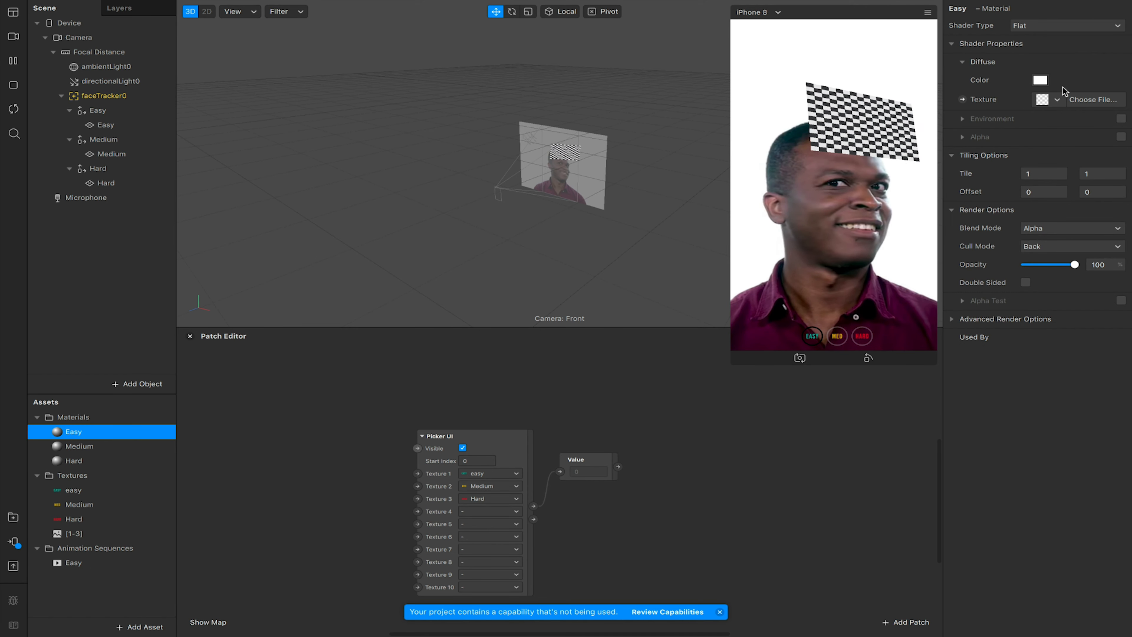
click(1054, 102)
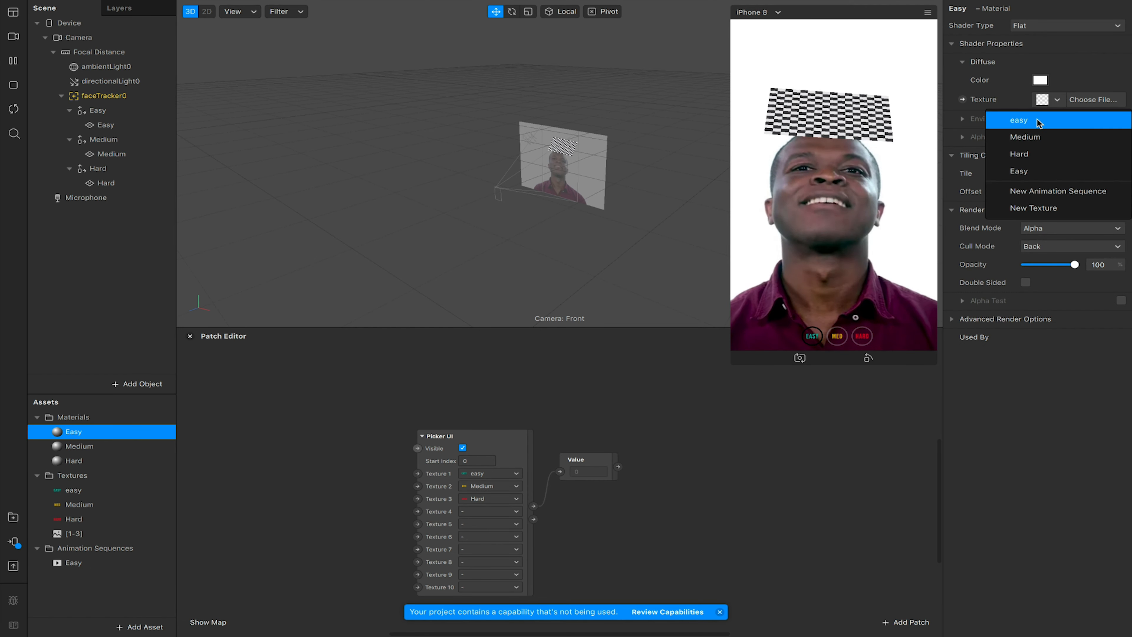
click(1021, 172)
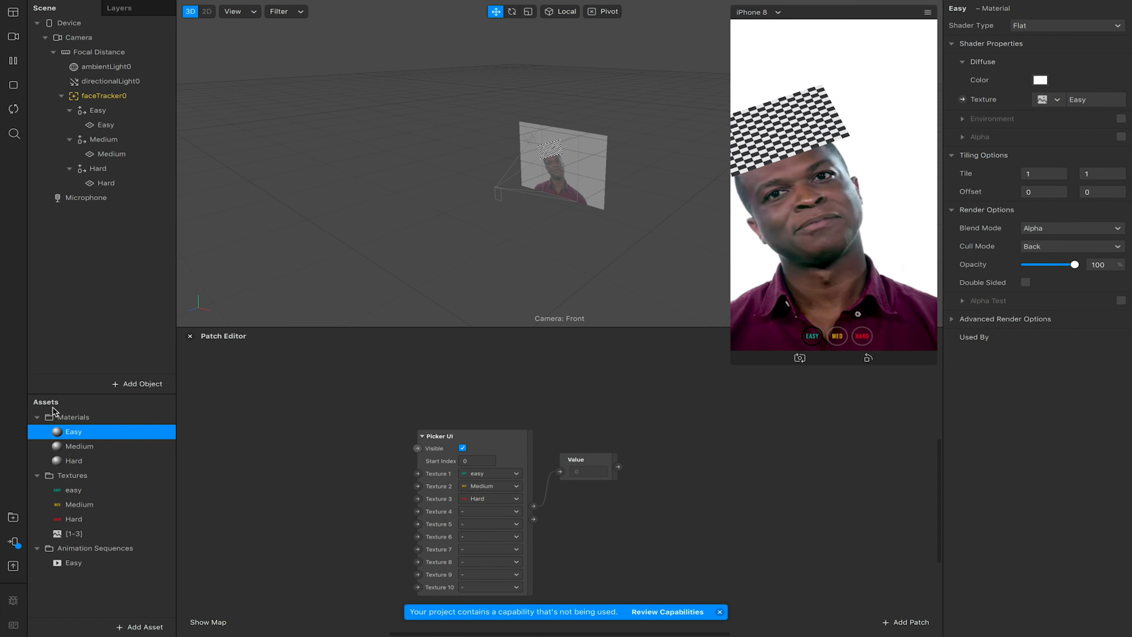
- Duplicate the Easy animation sequence and try to rename the copy as Medium
click(139, 625)
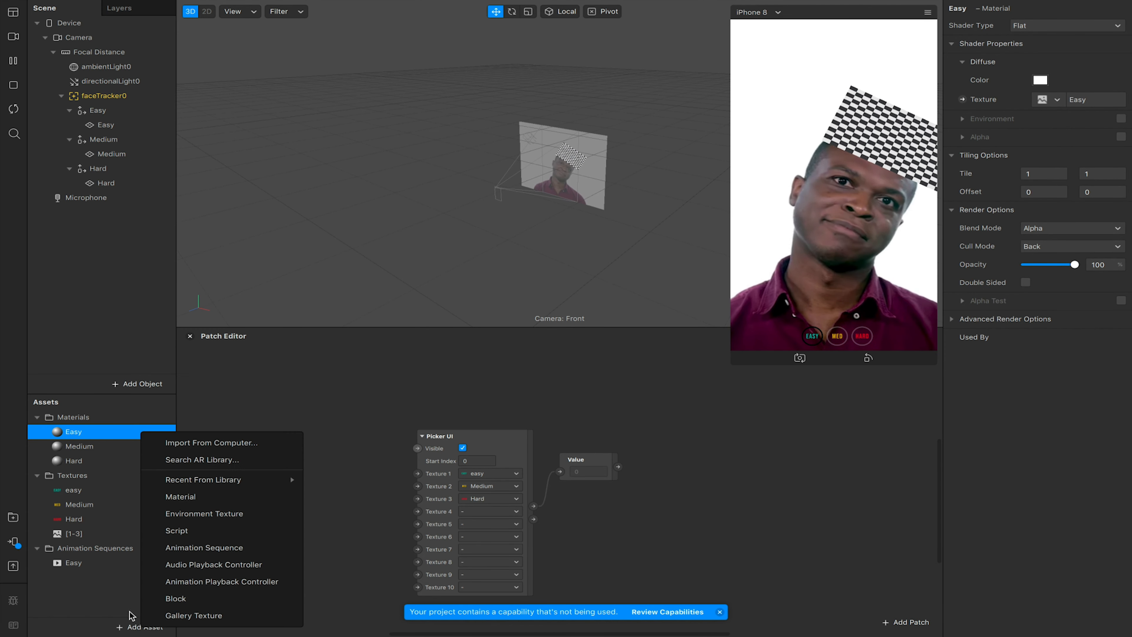
click(72, 563)
key(ctrl+d)
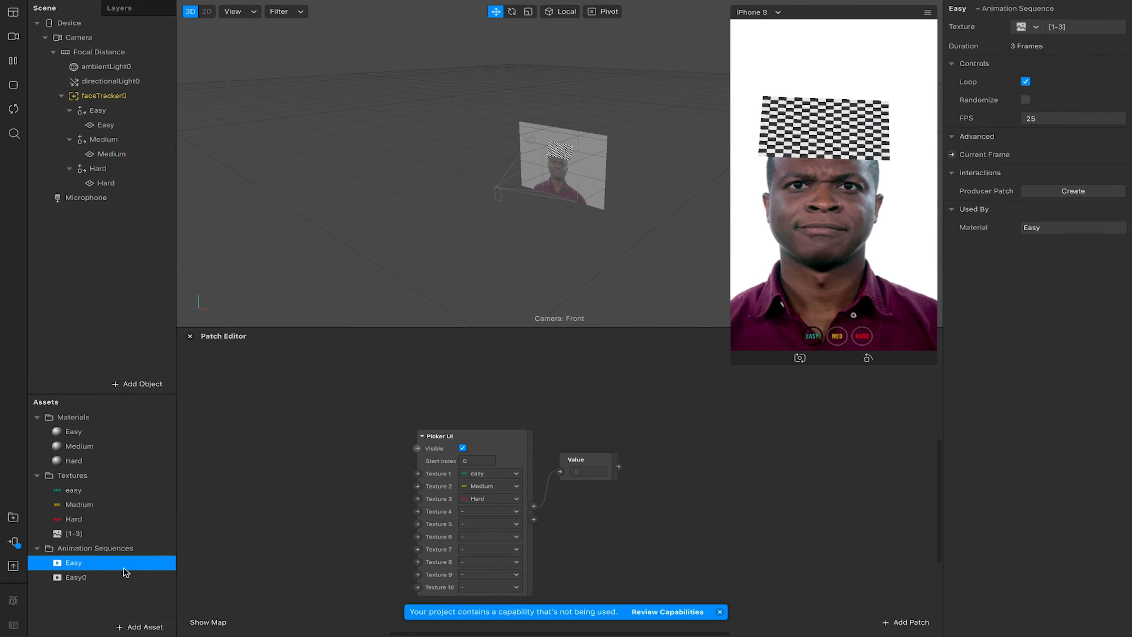
click(81, 577)
double_click(963, 8)
text(Medium)
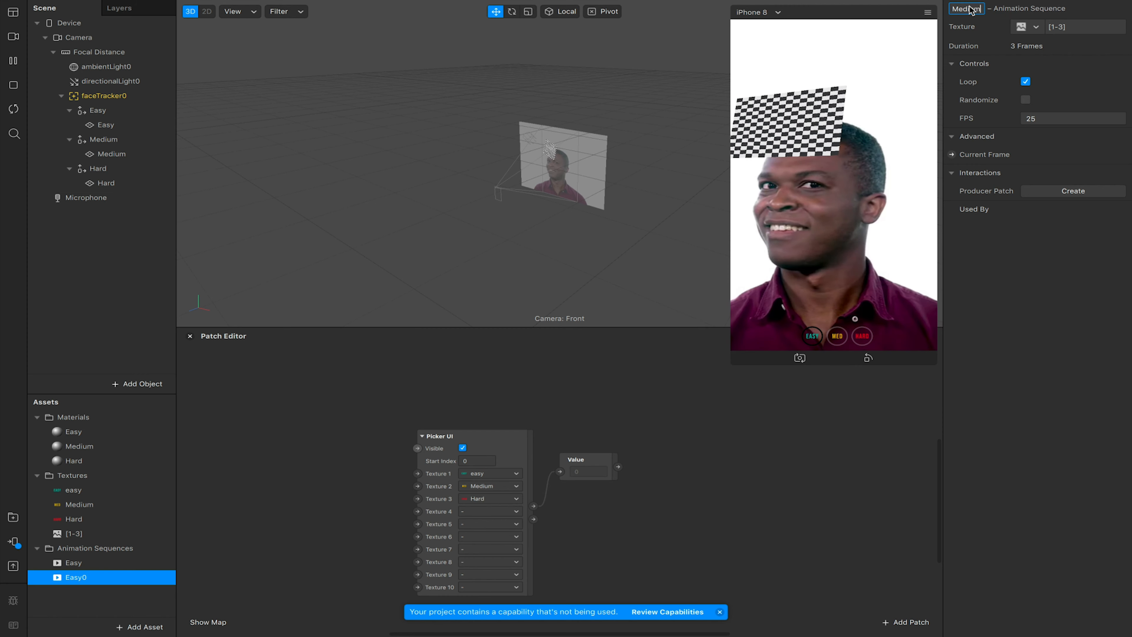
key(Return)
- Give the duplicated sequence a new image texture made from the flag images a, b.png and c in the Medium folder
click(1025, 28)
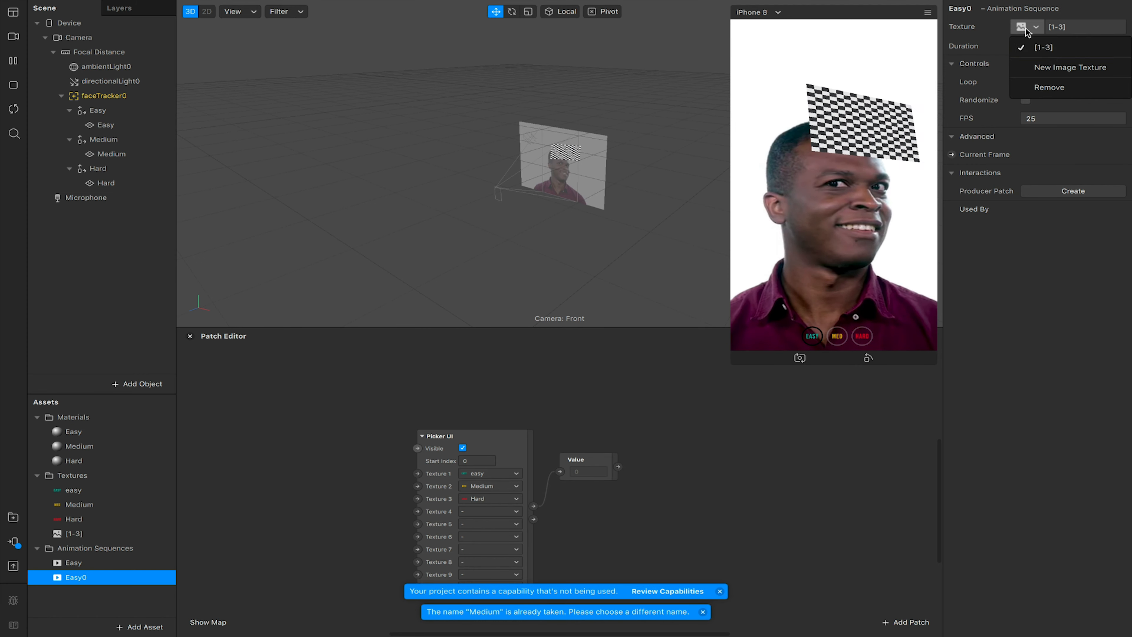
click(1051, 71)
click(543, 63)
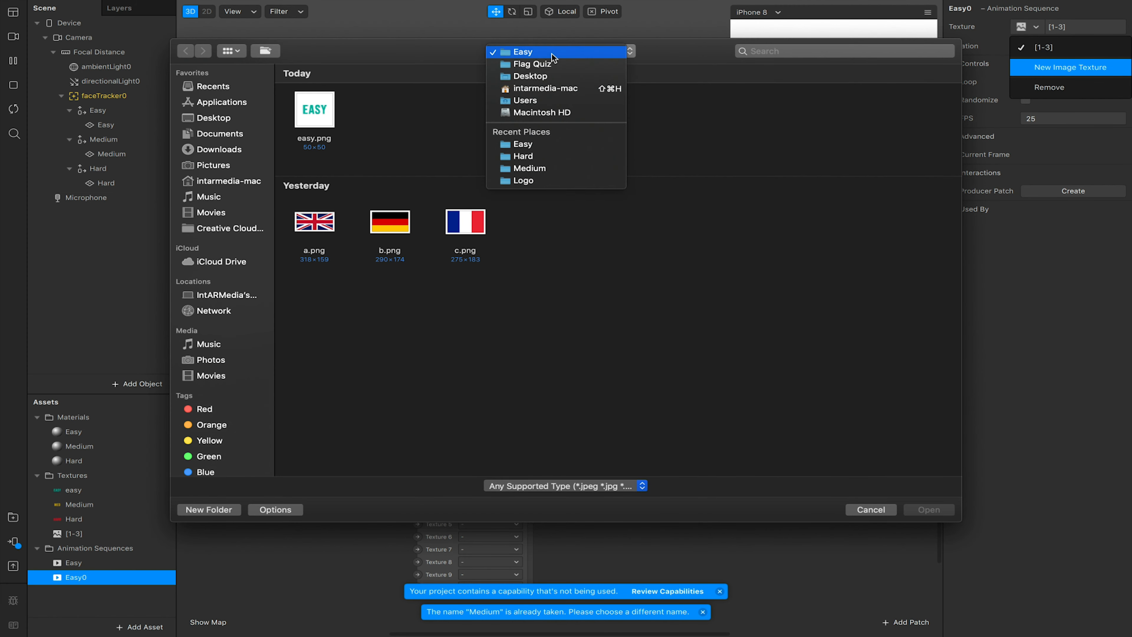
click(549, 61)
click(474, 111)
double_click(475, 112)
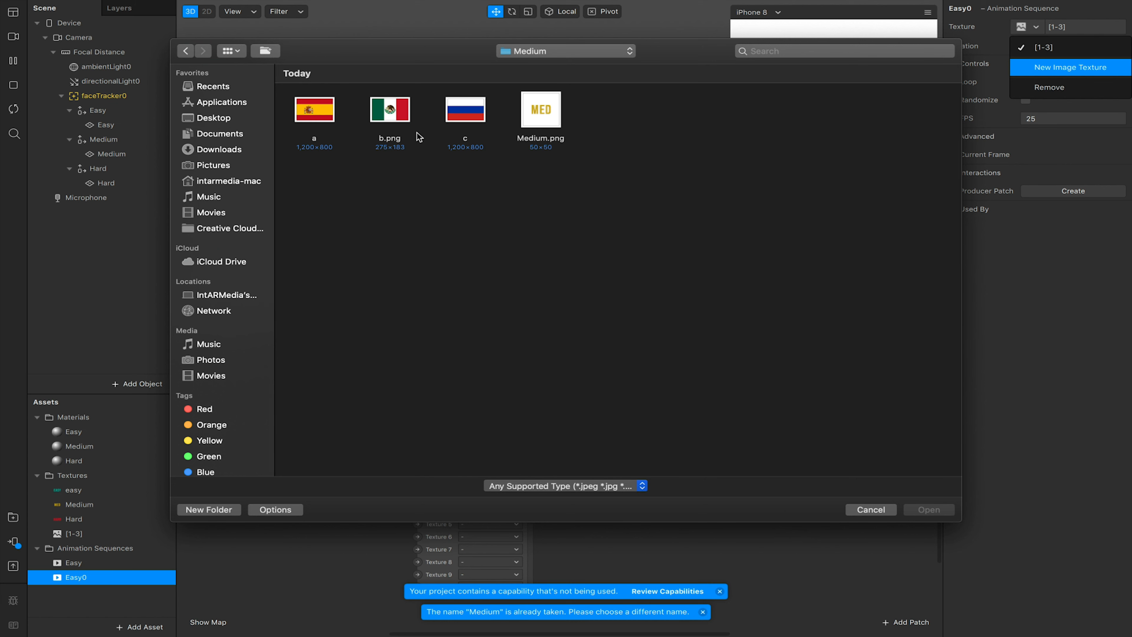
drag(303, 163, 459, 116)
click(934, 509)
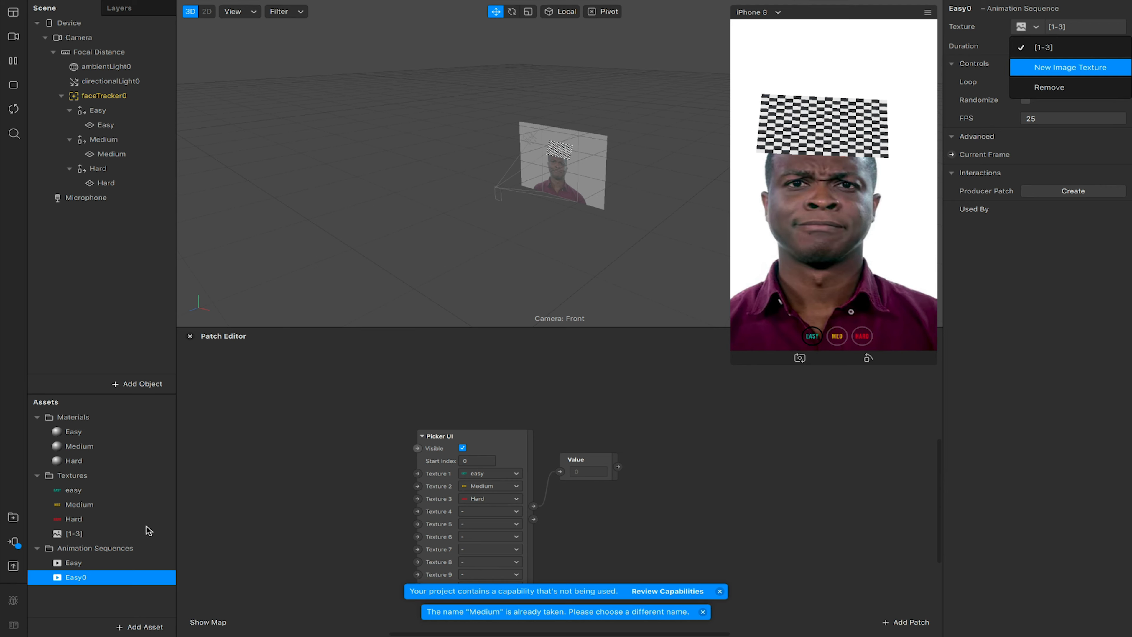
- Try again to rename the copied Easy sequence as Medium, and dismiss the capability notification
double_click(963, 9)
text(Medium)
key(Return)
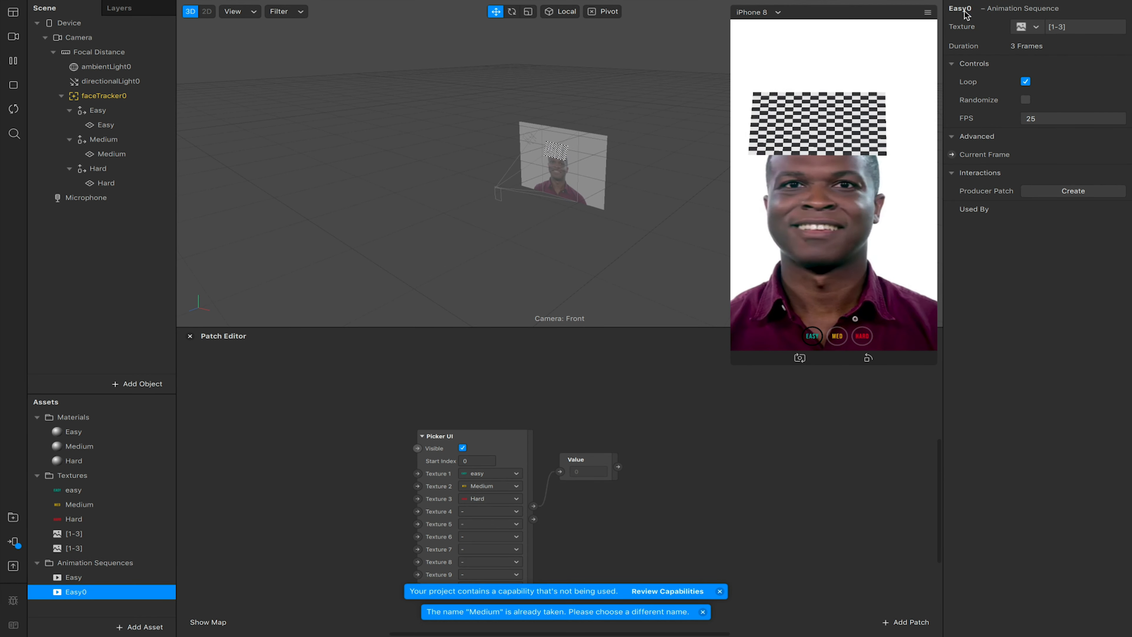
click(719, 592)
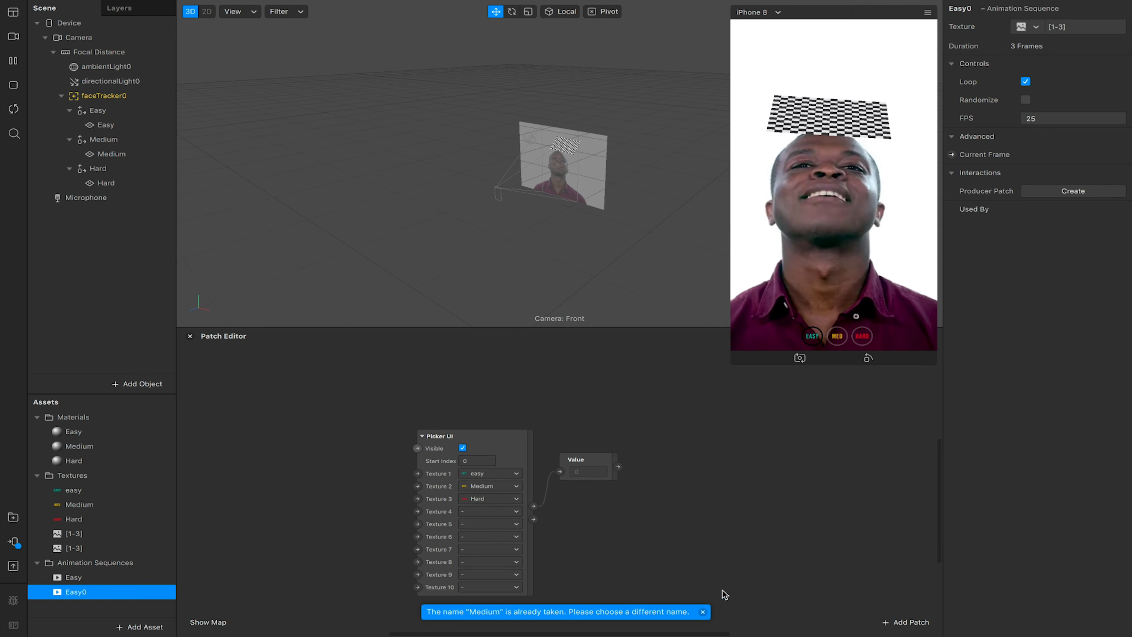
- Rename the duplicated animation sequence as Mediumseq
double_click(958, 8)
text(Mediumseq)
key(Return)
- Create a Hardseq animation sequence from a copy of Mediumseq, textured with a.jpg, b and c.jpg from the Hard folder
key(super+d)
click(103, 606)
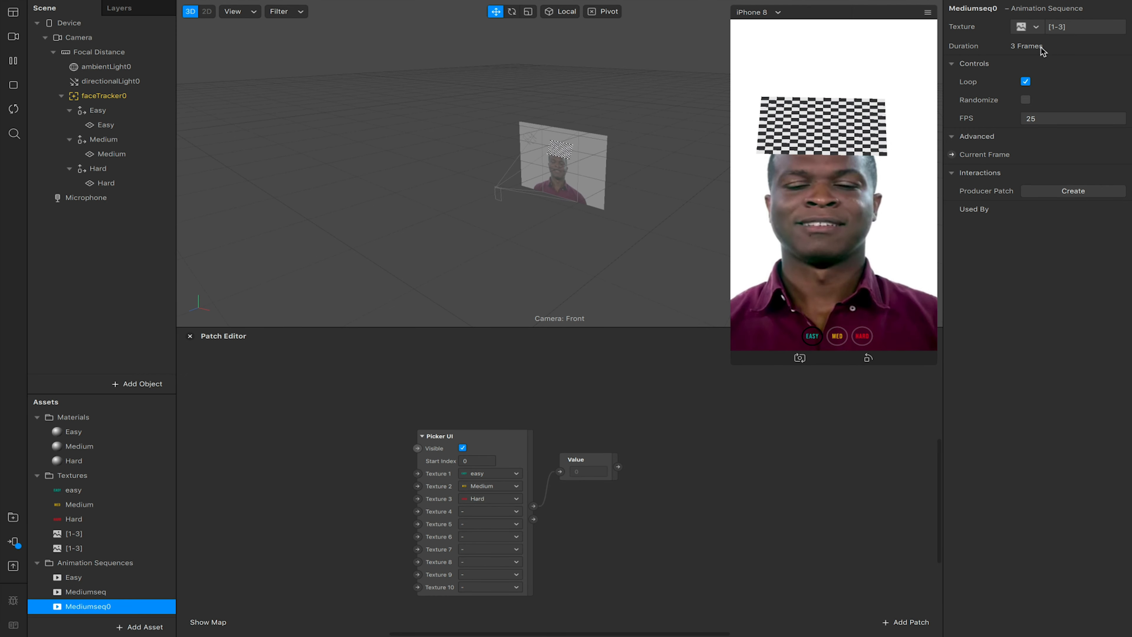
click(1028, 26)
click(1031, 86)
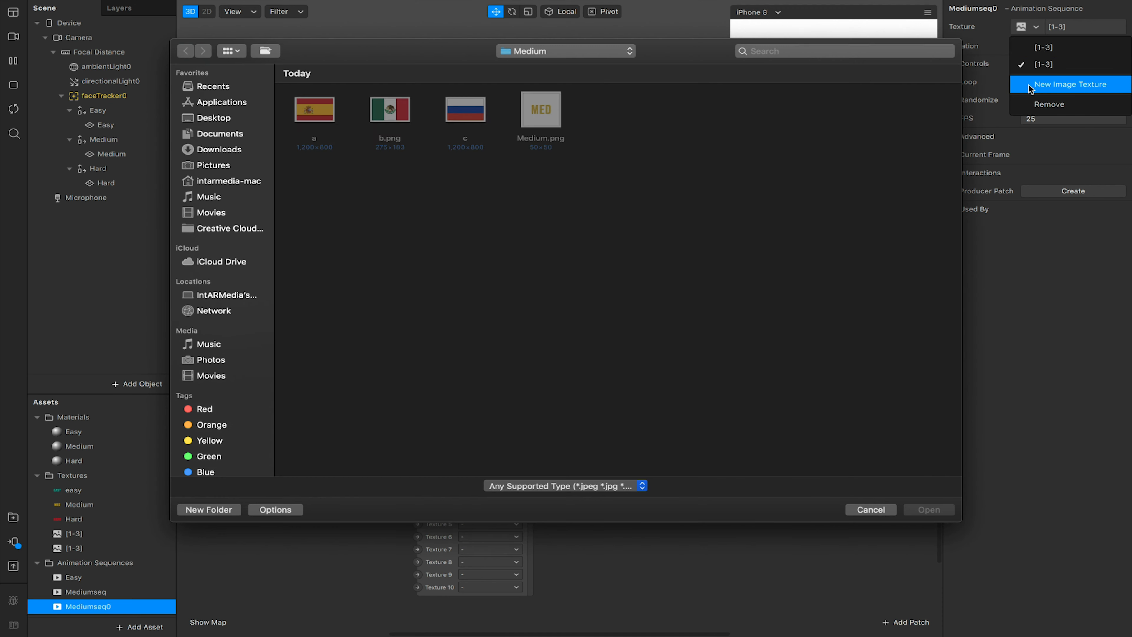
click(571, 51)
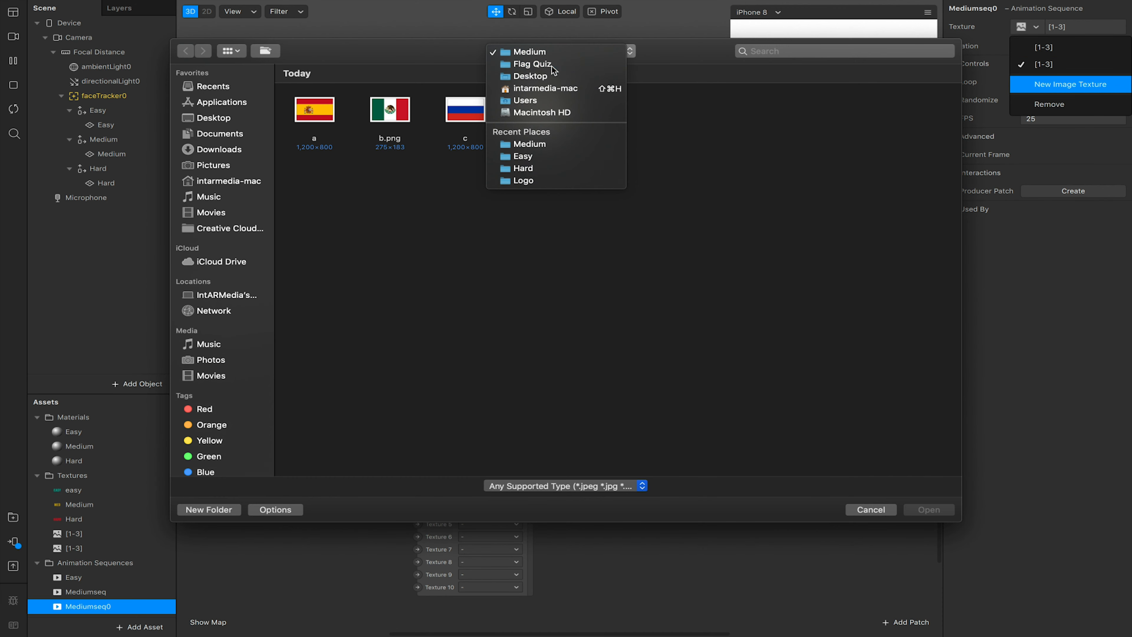
click(533, 64)
click(469, 115)
double_click(334, 116)
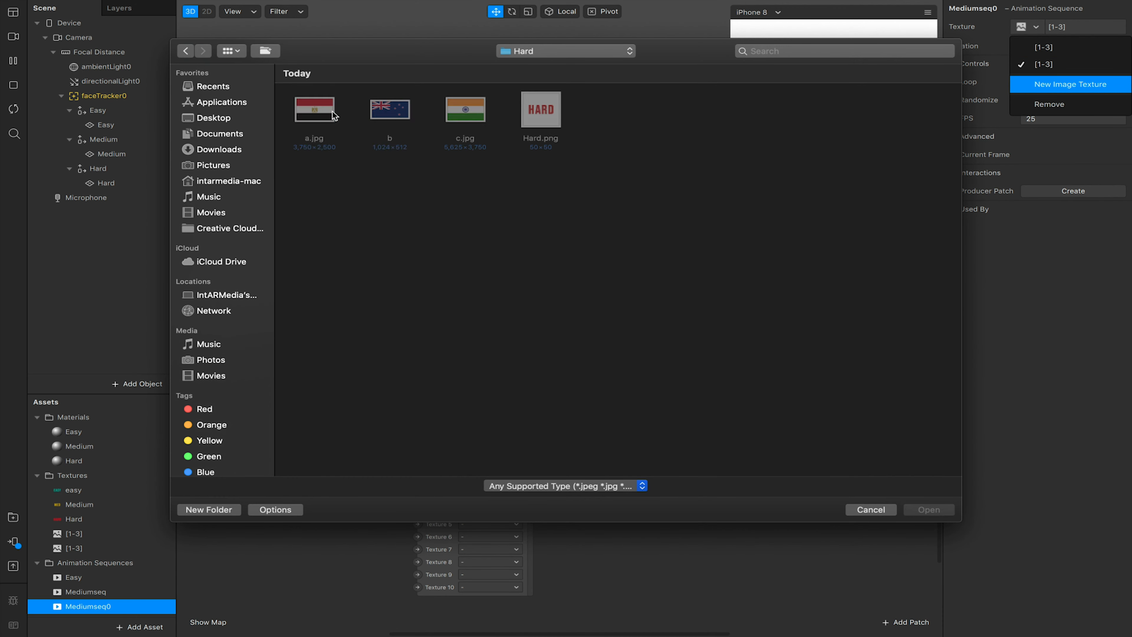
drag(281, 115, 483, 118)
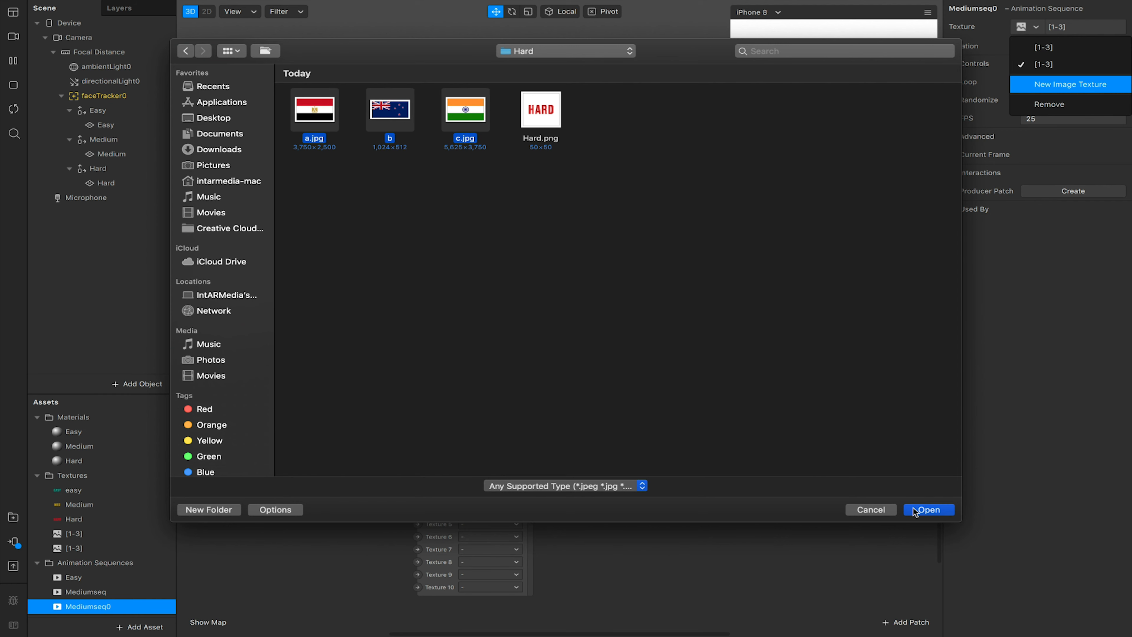
click(931, 510)
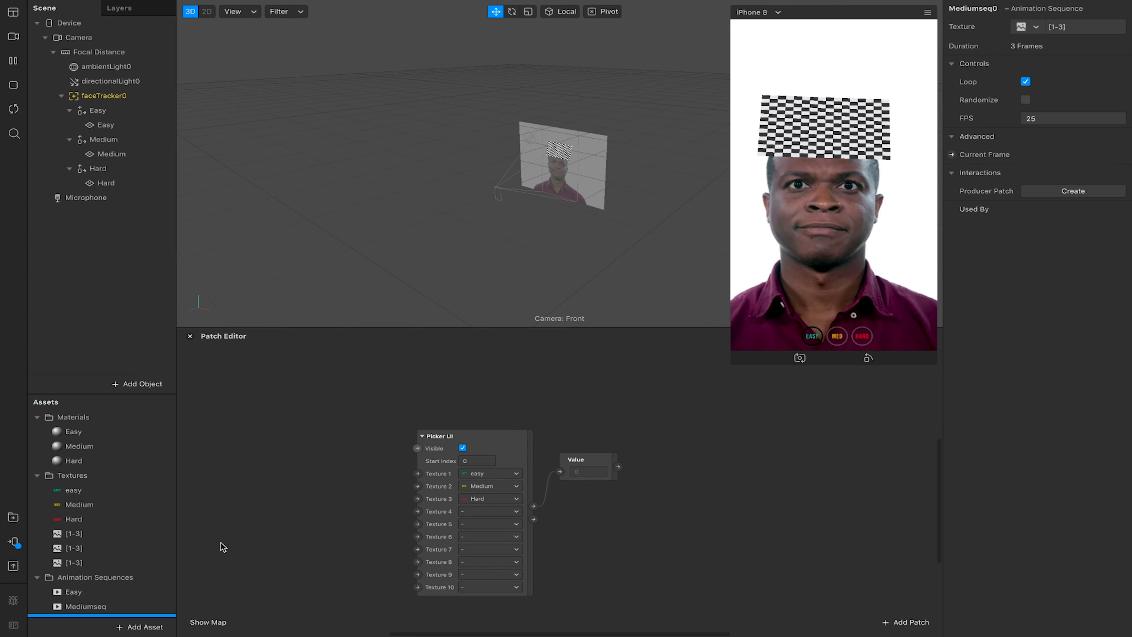
double_click(975, 8)
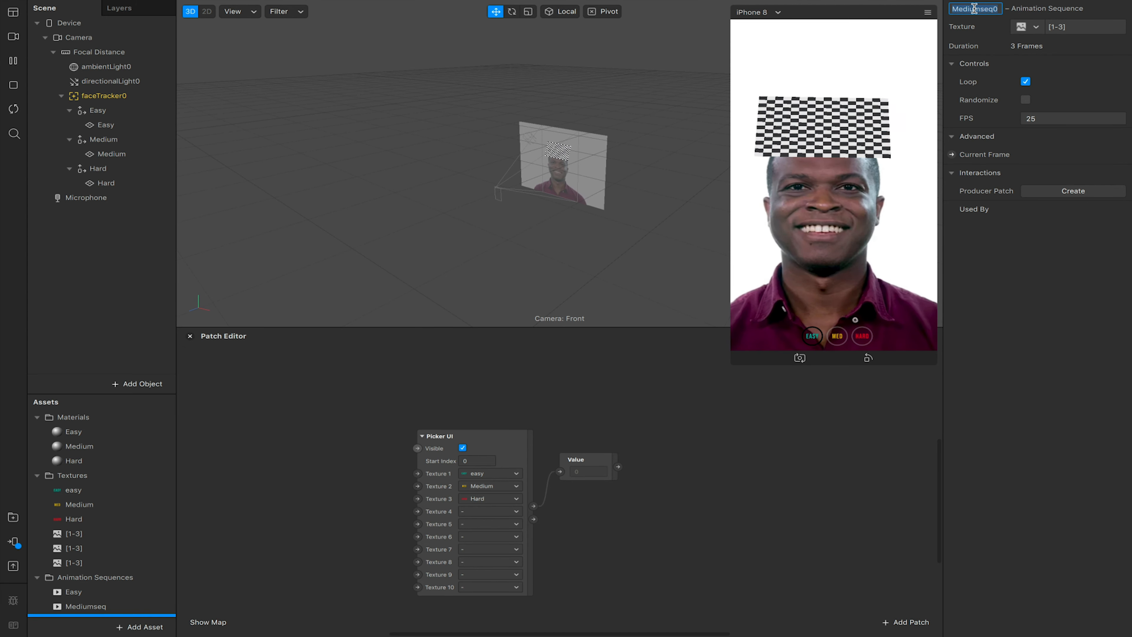
text(Hardseq)
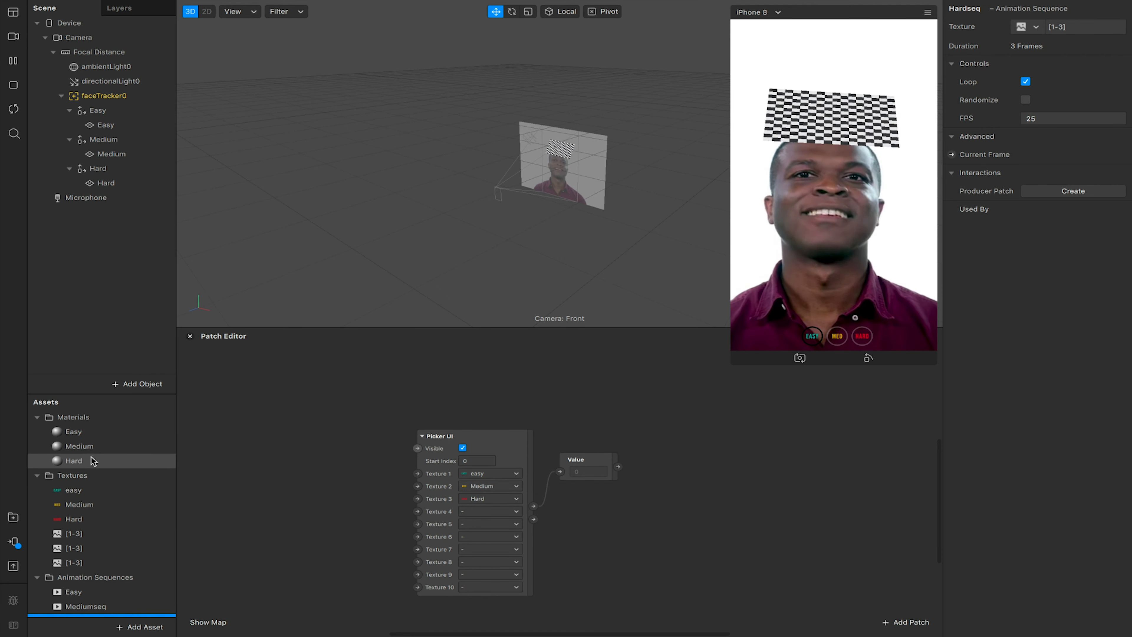
- Assign the Mediumseq animation sequence as the diffuse texture of the Medium material
click(93, 447)
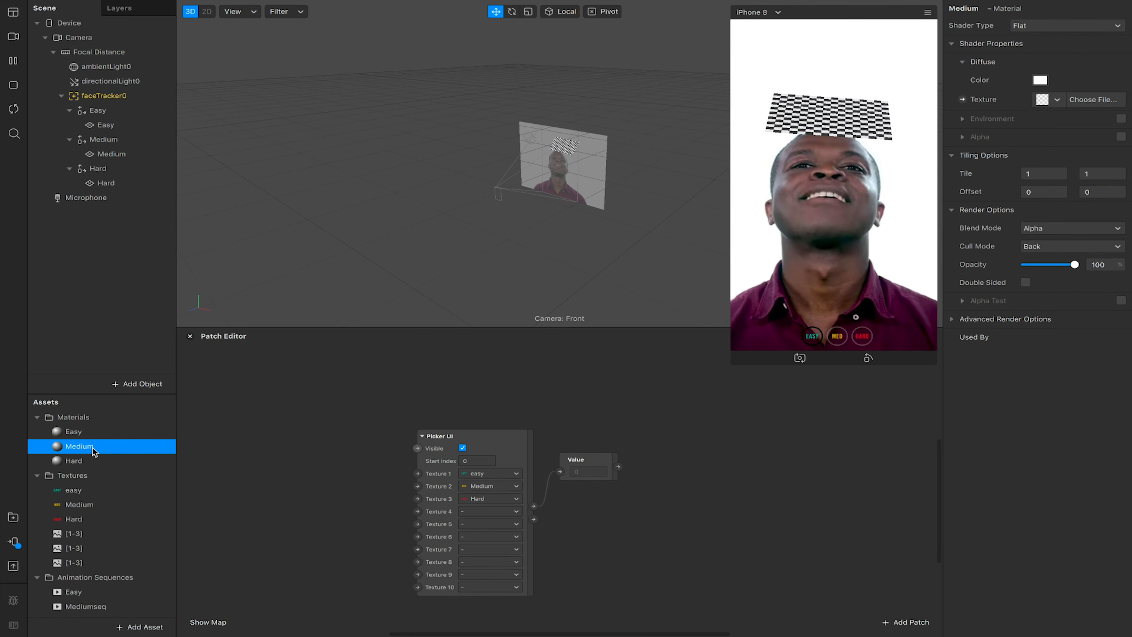
click(1054, 100)
click(1021, 195)
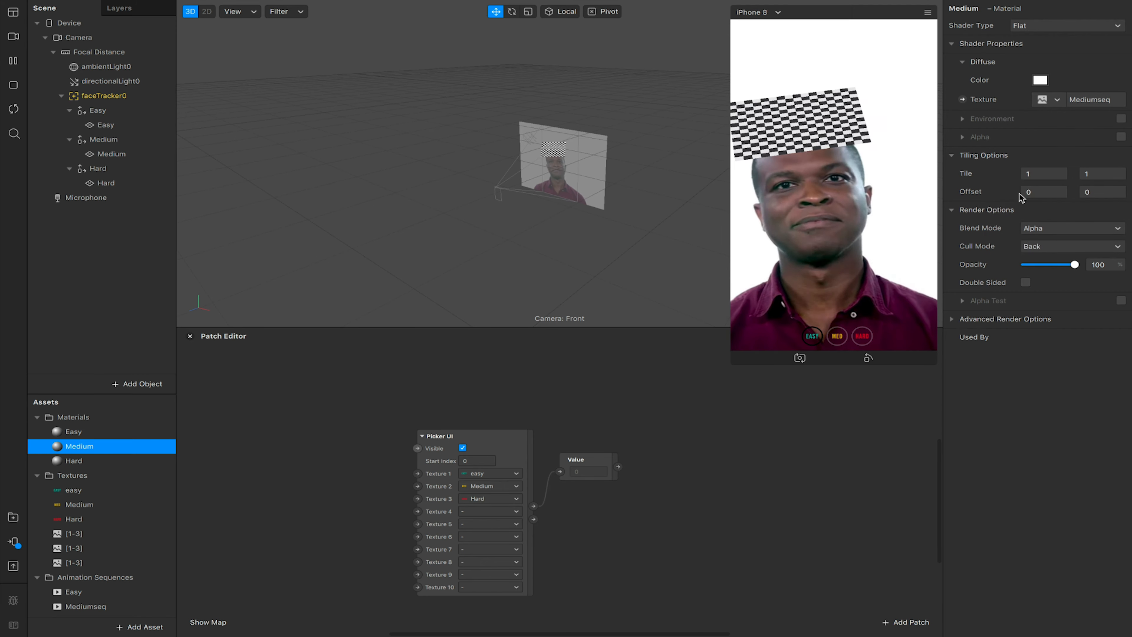
- Assign the Hardseq animation sequence as the diffuse texture of the Hard material
click(73, 460)
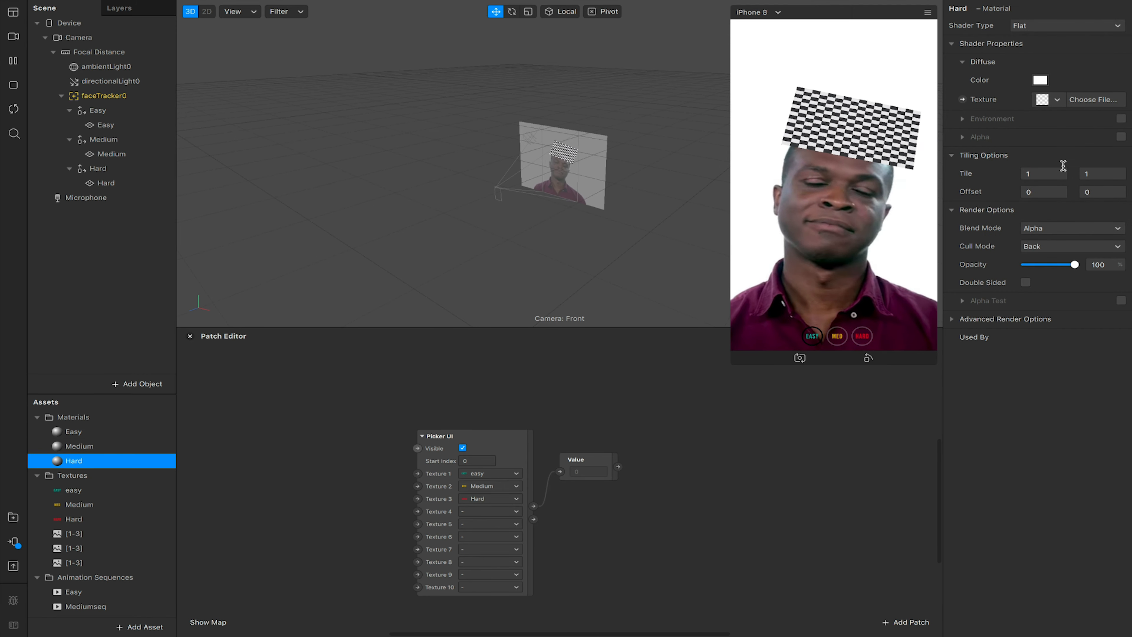
click(1056, 101)
click(1035, 205)
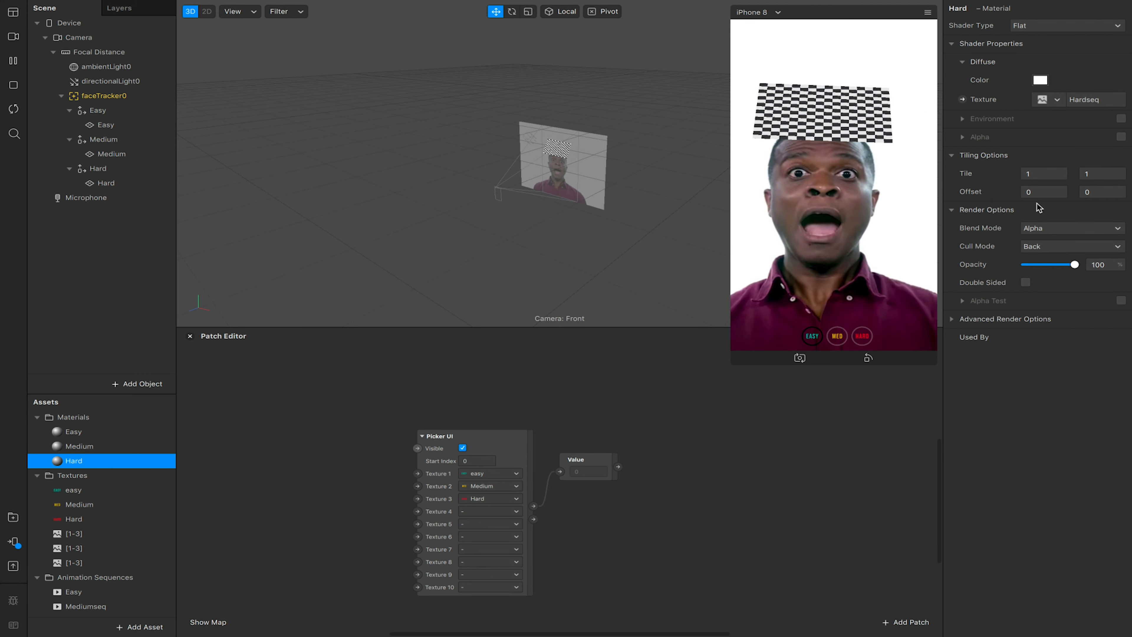
- Assign the Easy material to the Easy plane under the face tracker
click(103, 124)
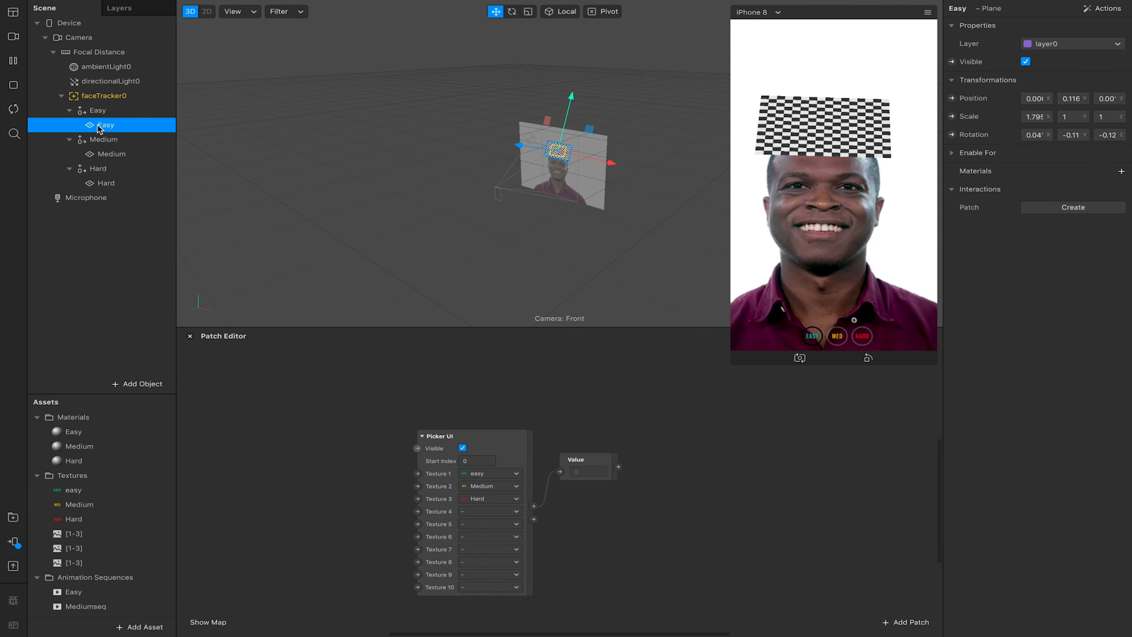
click(1122, 170)
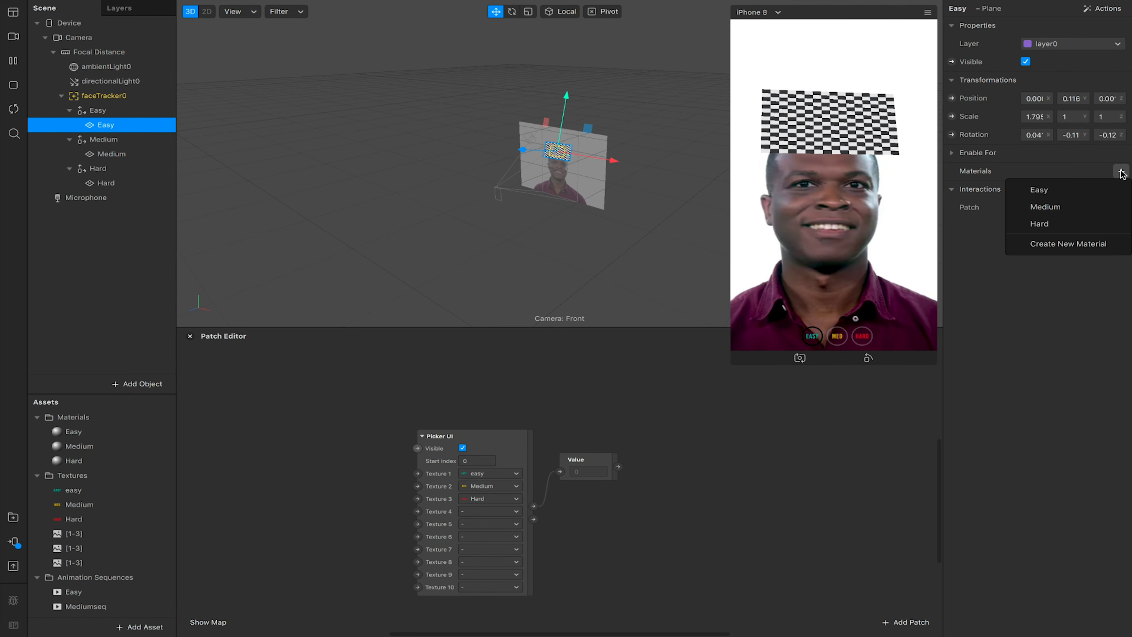
click(1084, 197)
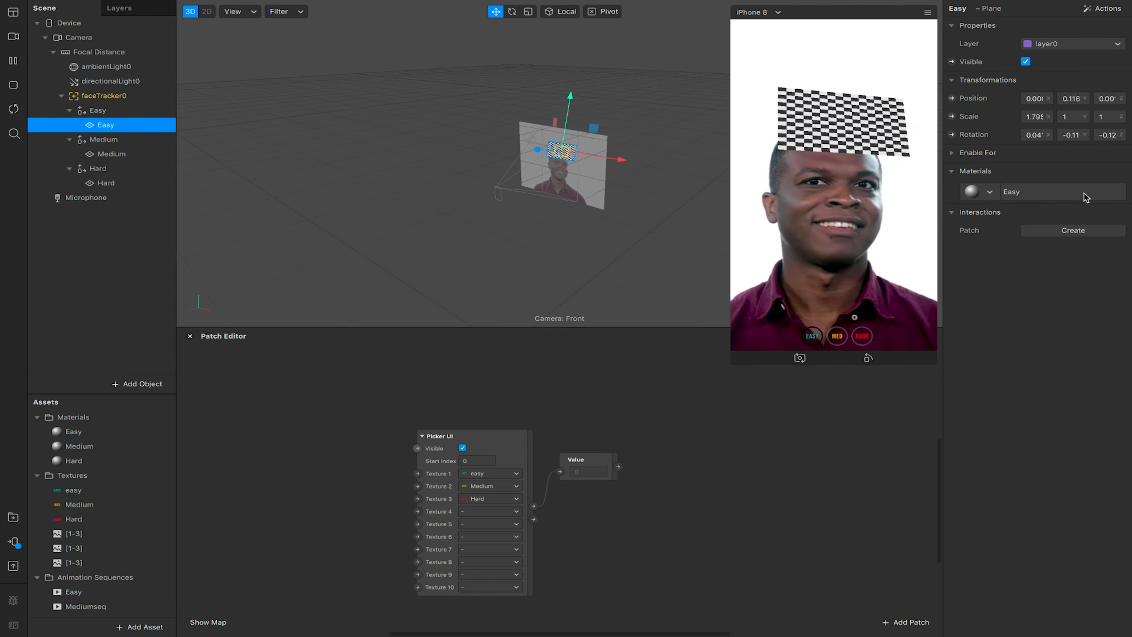
- Assign the Medium material to the Medium plane
click(122, 157)
click(1121, 170)
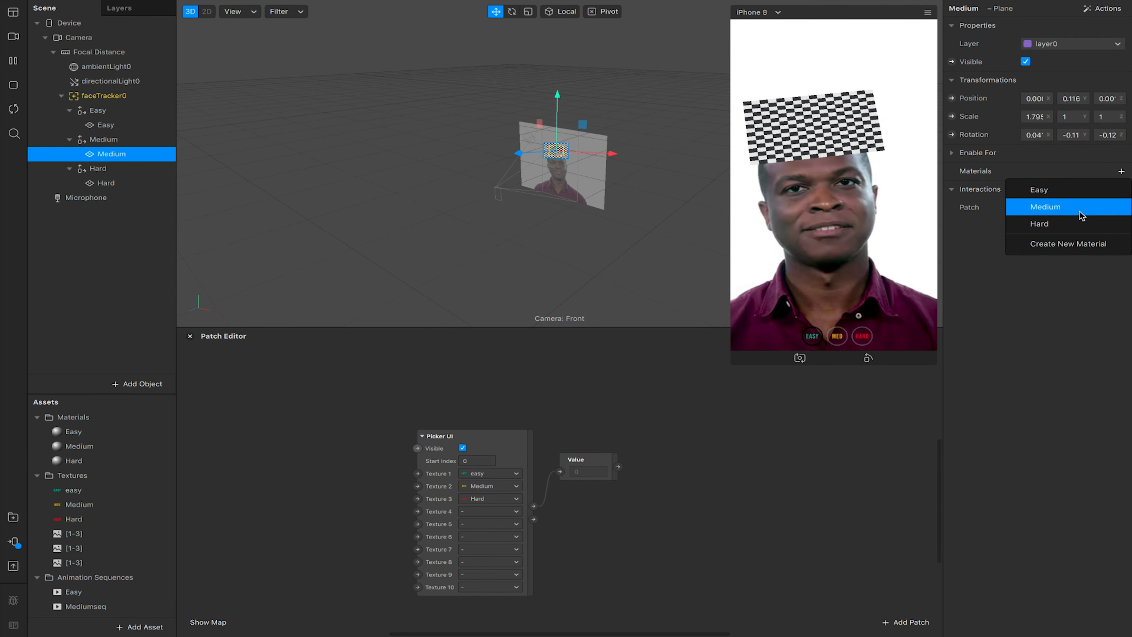
click(1014, 207)
- Assign the Hard material to the Hard plane, and pause the preview video
click(106, 183)
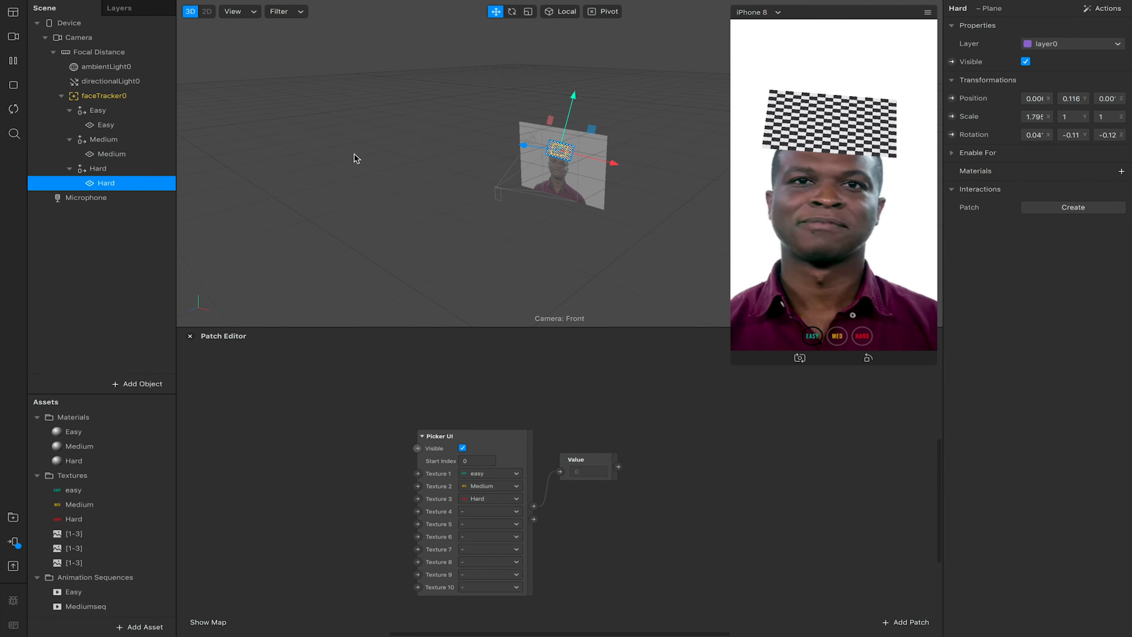
click(1122, 171)
click(1039, 224)
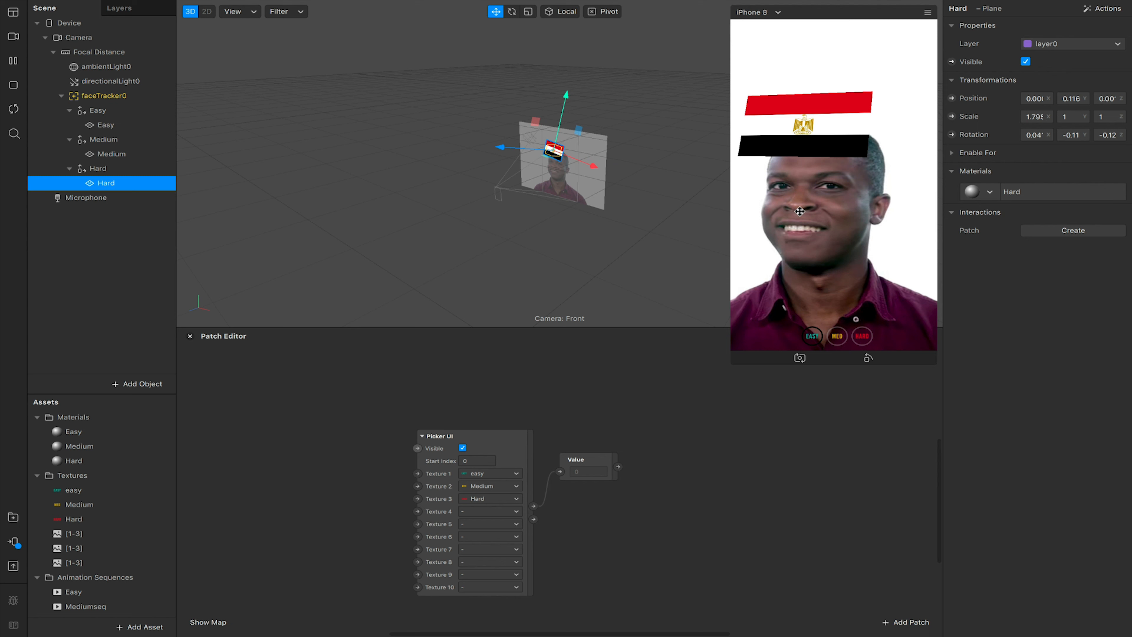
click(13, 59)
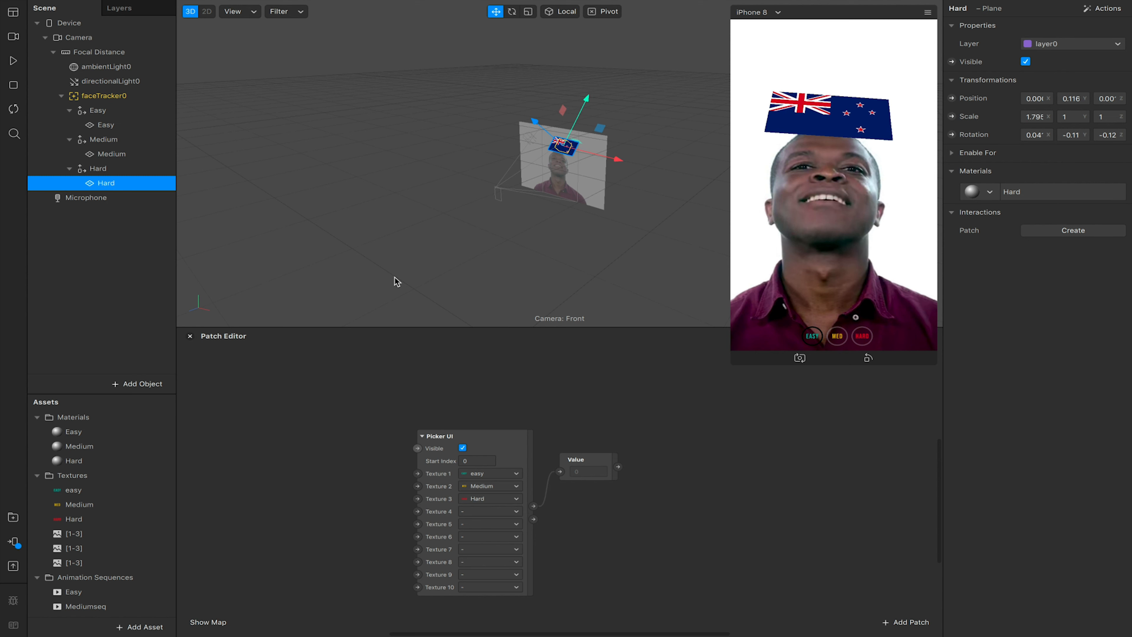
- Add a patch for the scene's Camera to the patch graph, in the empty area beside the Picker UI patch
scroll(369, 389, up, 5)
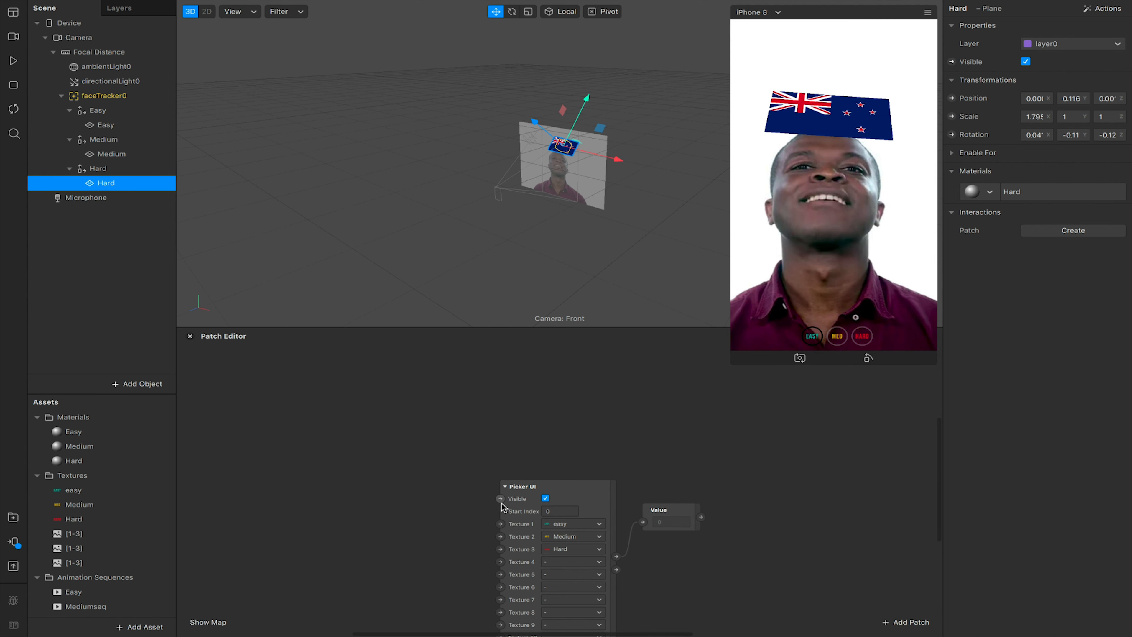
click(62, 37)
drag(326, 216, 221, 436)
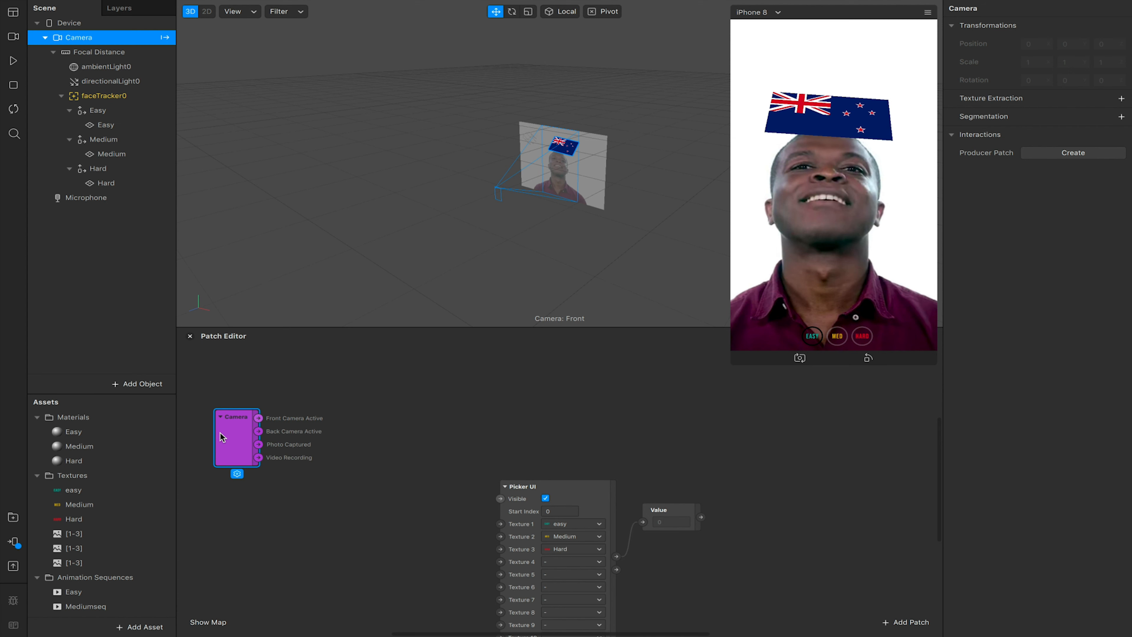
scroll(220, 431, up, 1)
scroll(219, 431, right, 1)
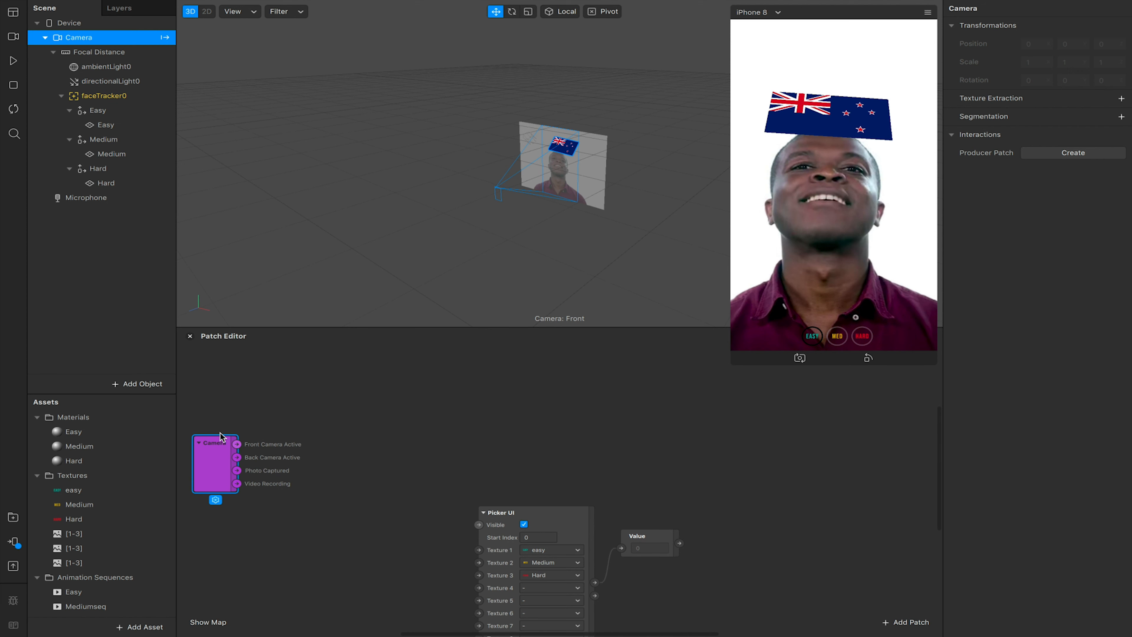
click(289, 411)
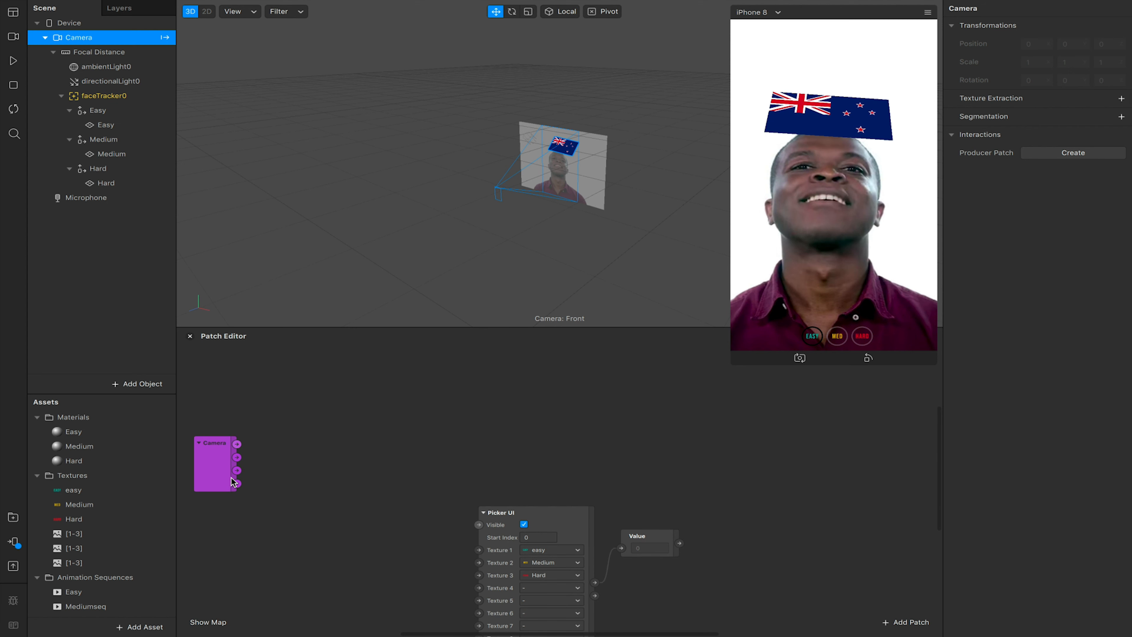
- Create a Pulse patch fed by the Camera's Video Recording output and place it beside the Camera patch
drag(237, 483, 327, 387)
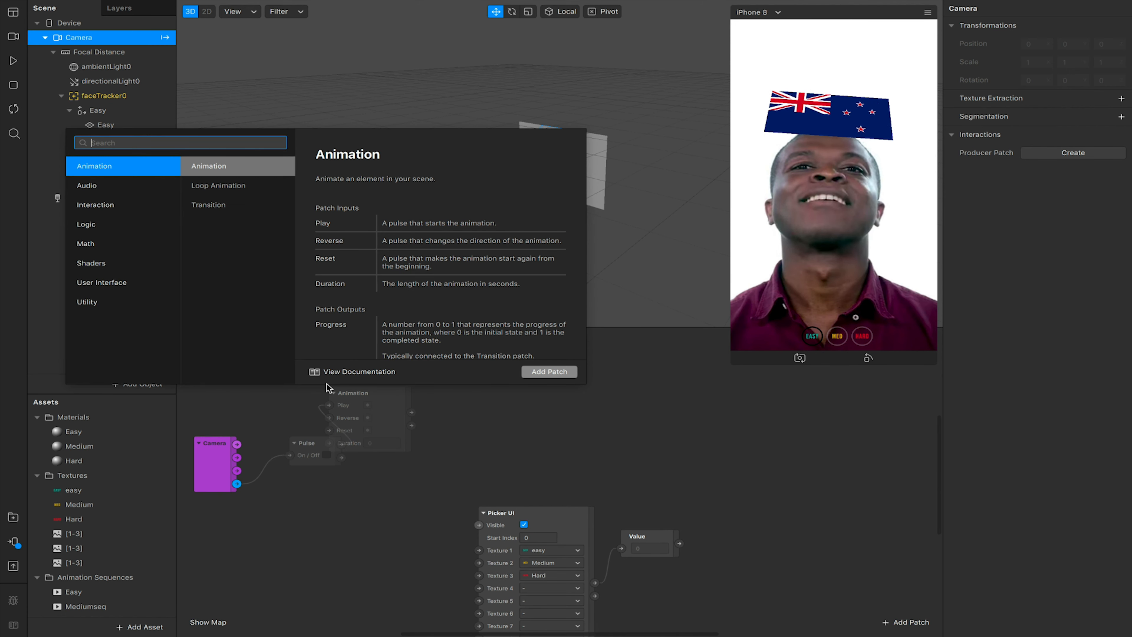
text(pulse)
key(Return)
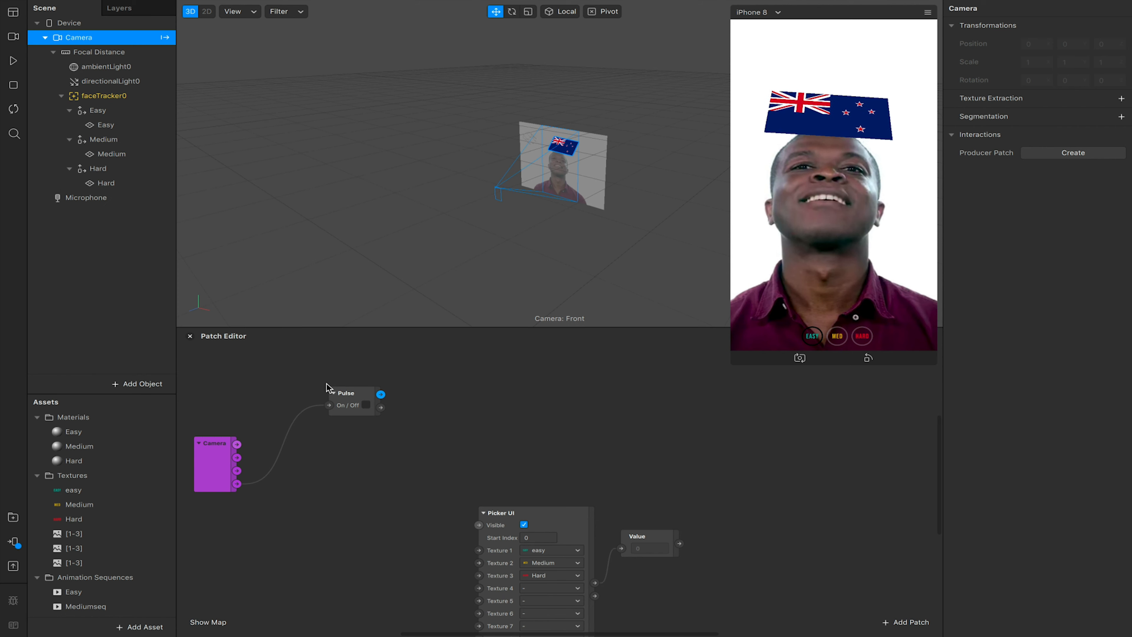
drag(344, 387, 313, 482)
- Create a Delay patch fed by the Camera's Video Recording output and place it above the Pulse patch
drag(237, 484, 316, 379)
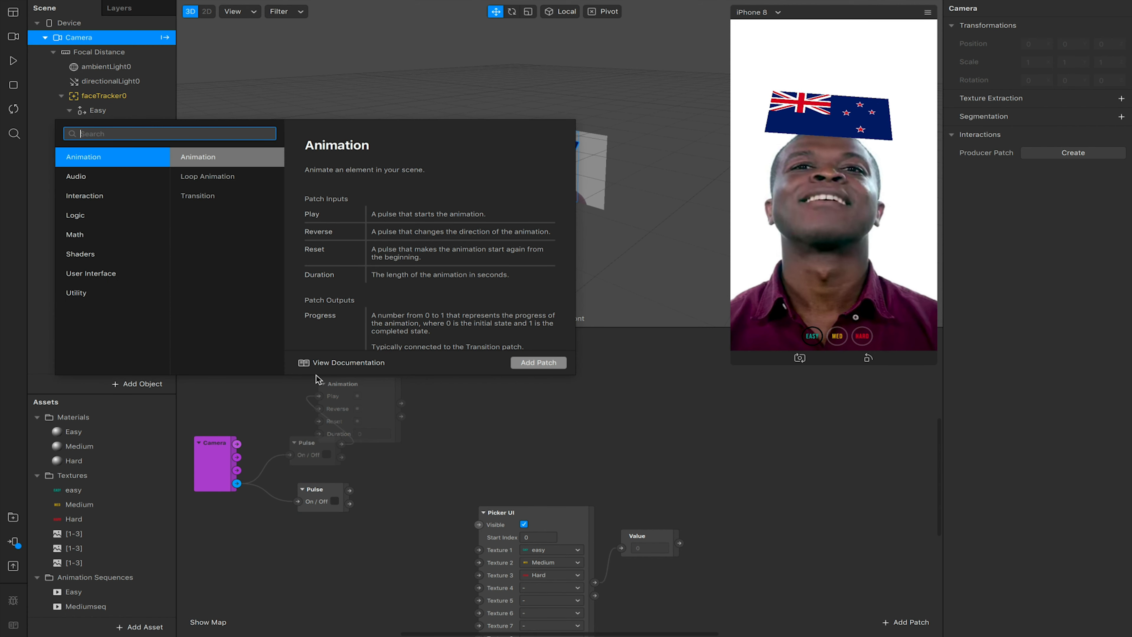
text(delay)
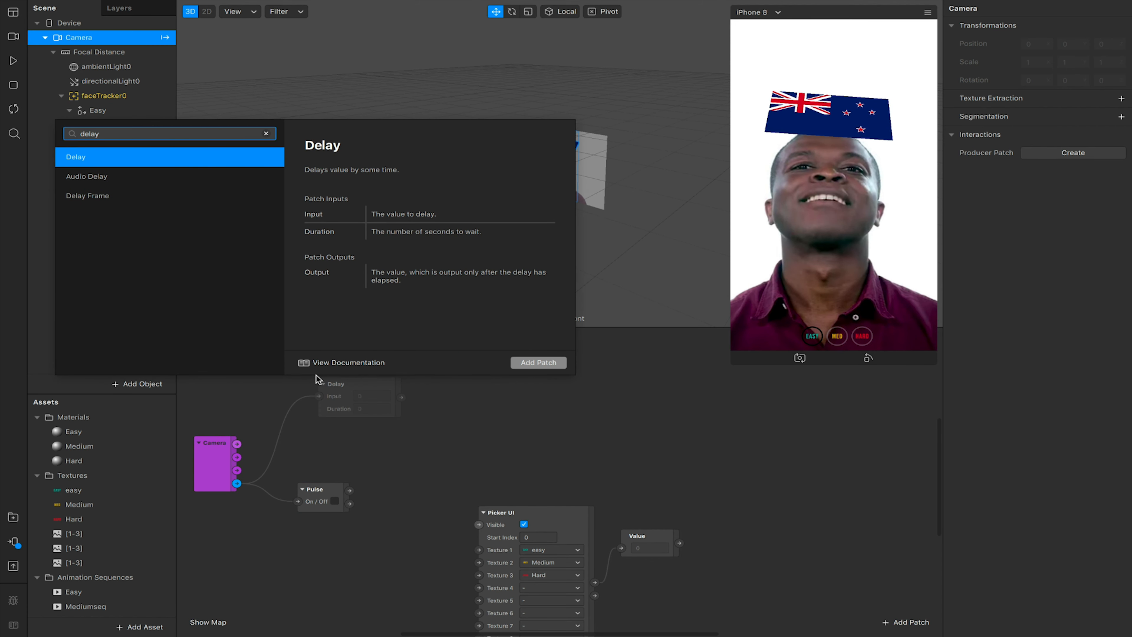
key(Return)
drag(330, 383, 300, 396)
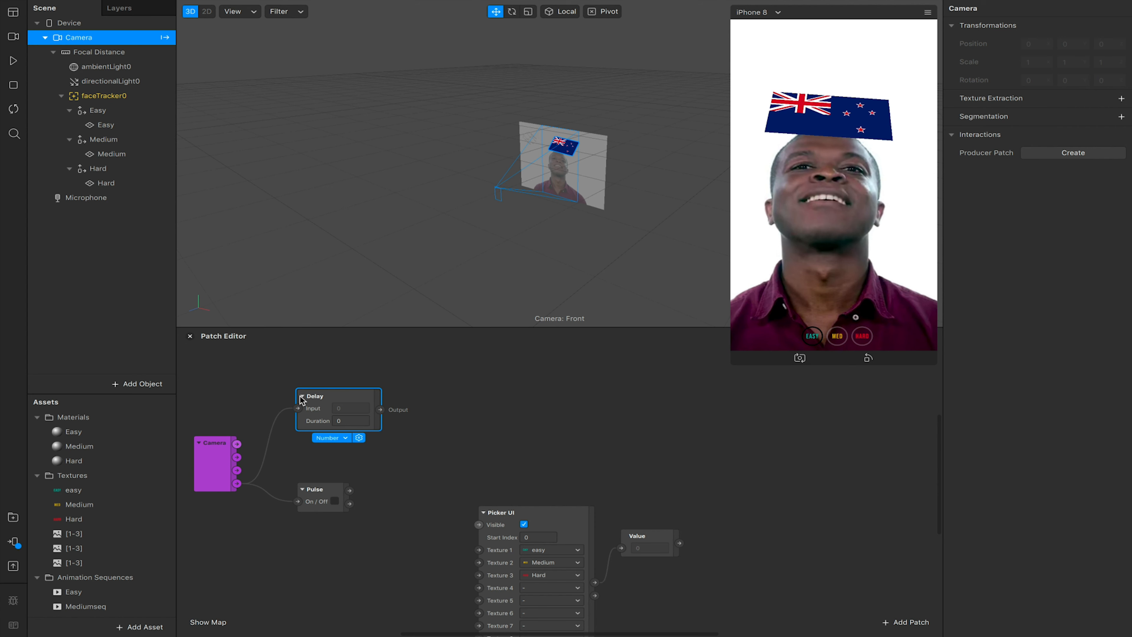
- Add a second Pulse patch driven by the Delay patch's output
drag(380, 409, 437, 412)
text(pulse)
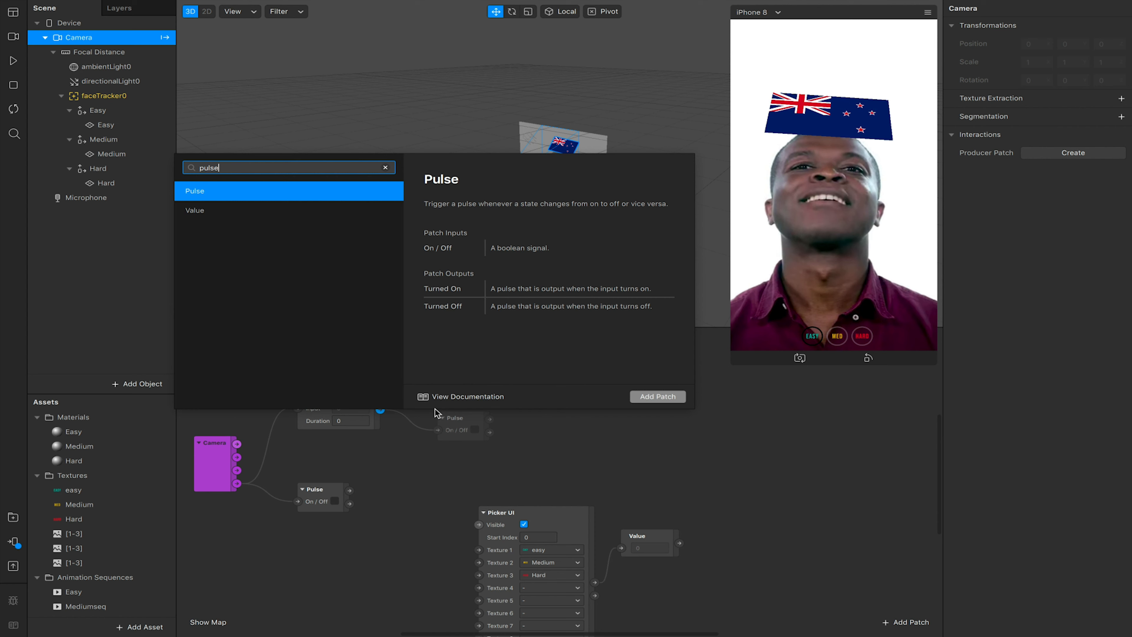
key(Return)
- Add a Switch patch, wiring the delayed Pulse's Turned On output to Turn On and its Turned Off output to Turn Off
drag(489, 420, 520, 420)
text(switch)
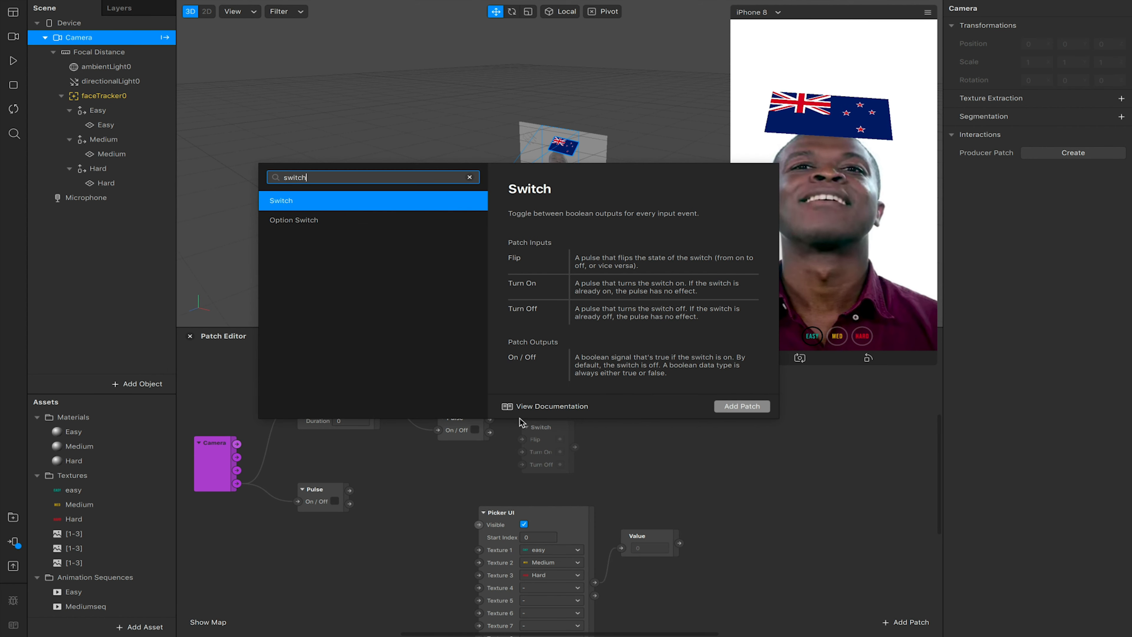
key(Return)
drag(535, 426, 535, 383)
drag(463, 423, 526, 415)
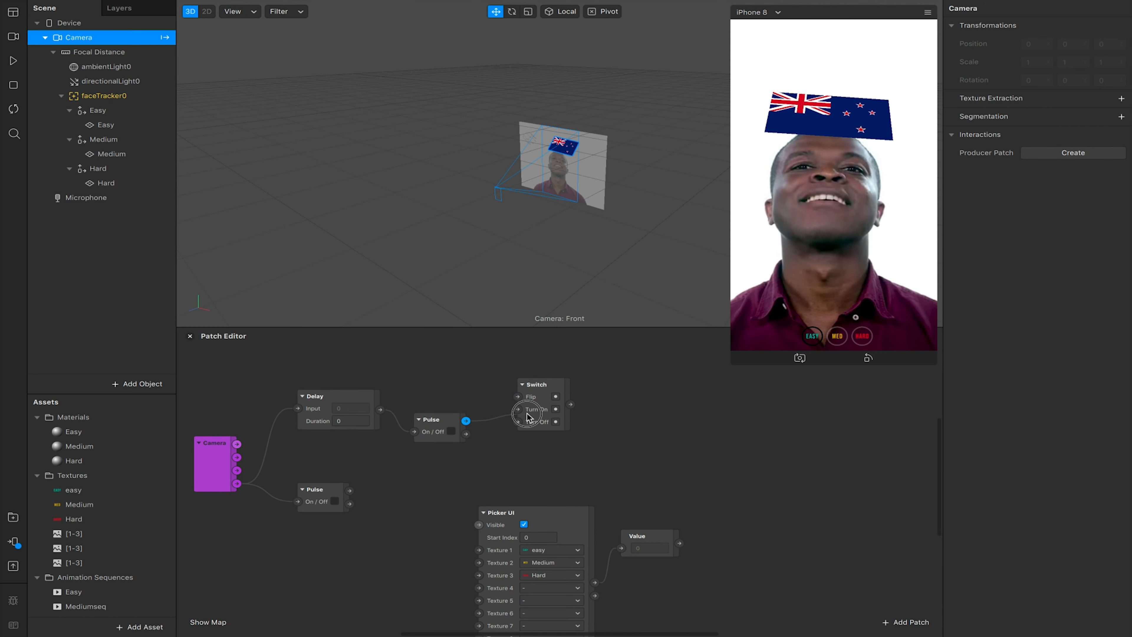
drag(466, 433, 530, 426)
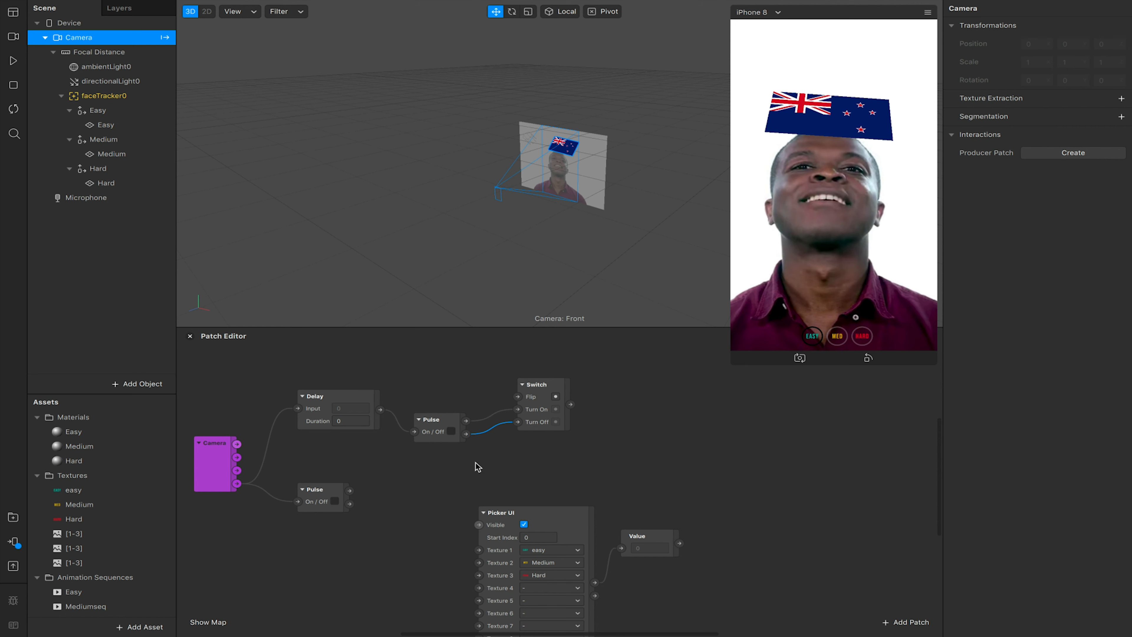
- Add a Runtime patch below the Camera patch and feed it into the Value input of a new Offset patch
click(254, 534)
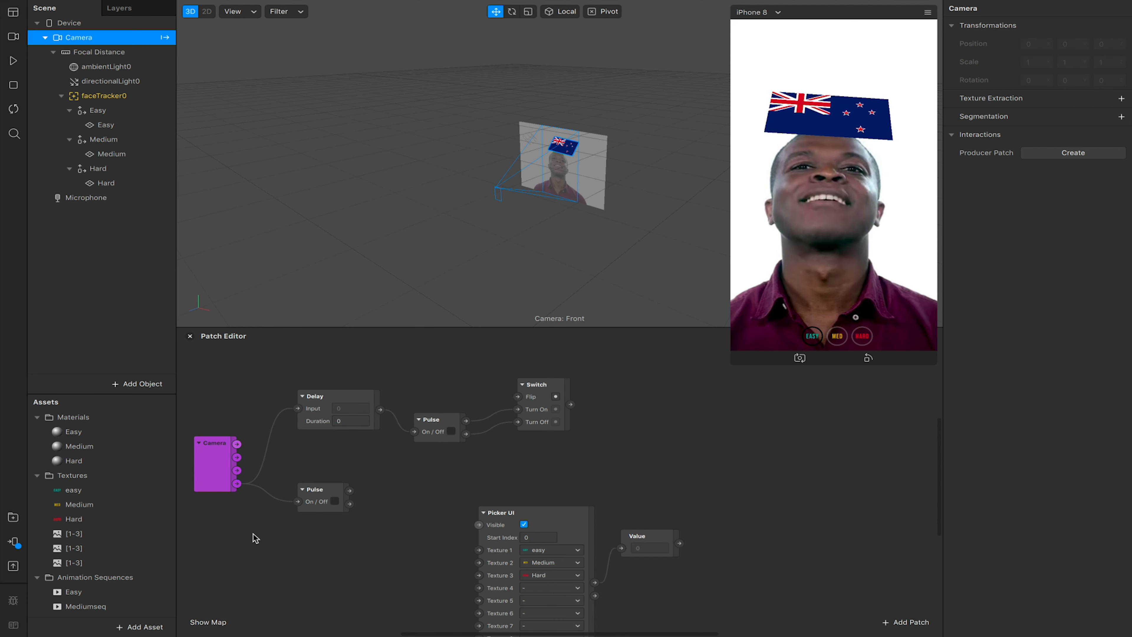
double_click(255, 538)
text(runtim)
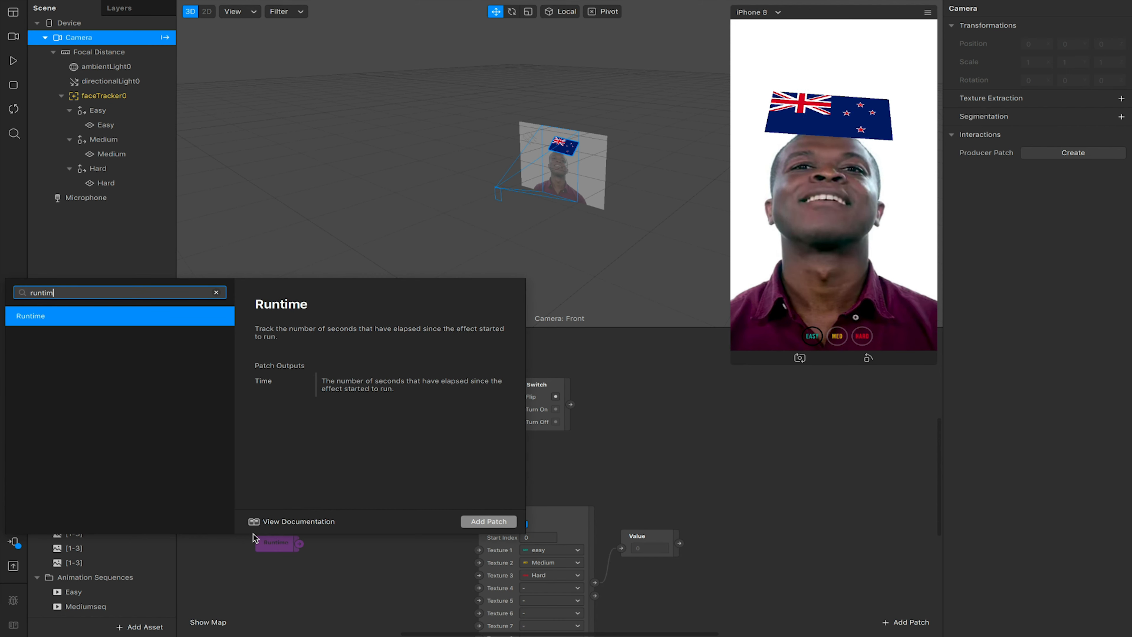
key(Return)
drag(261, 542, 301, 567)
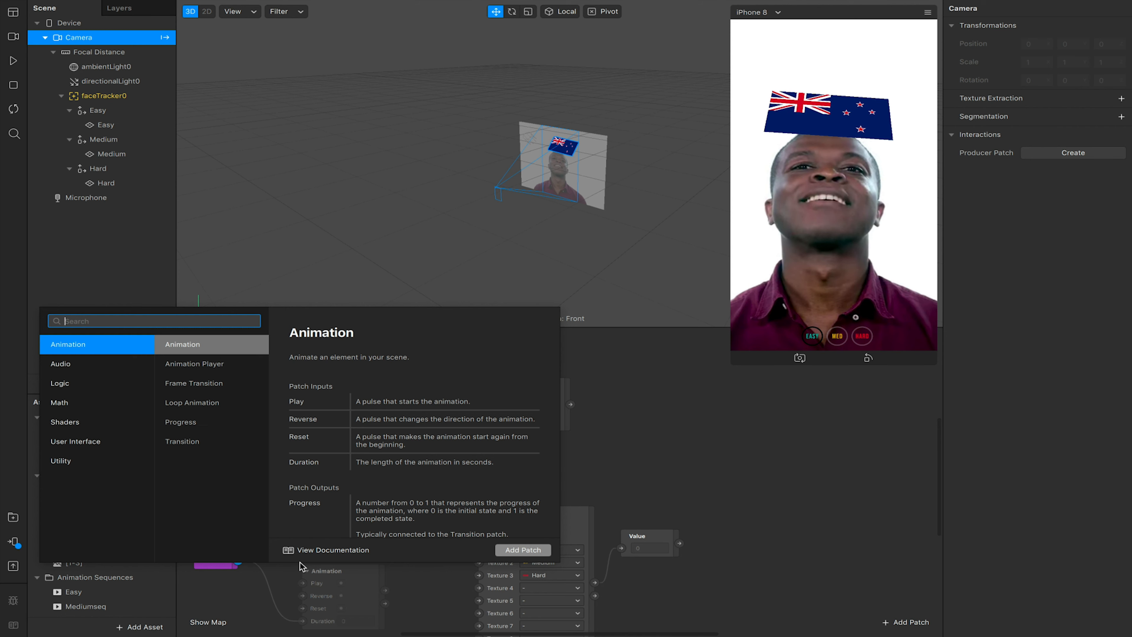
text(offset)
key(Return)
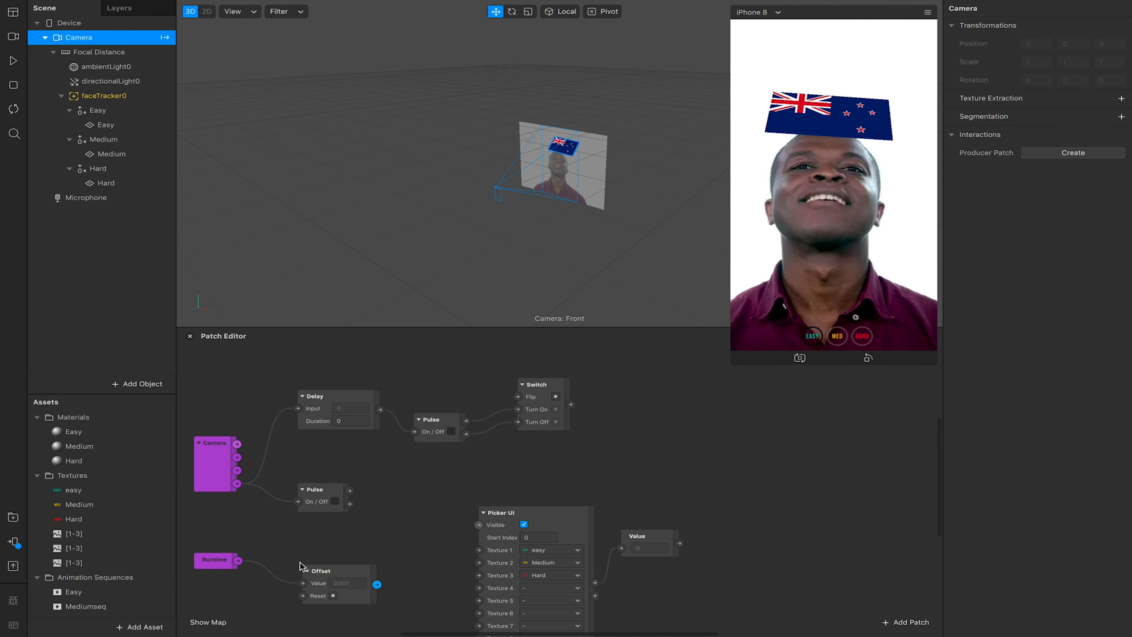
drag(315, 569, 309, 544)
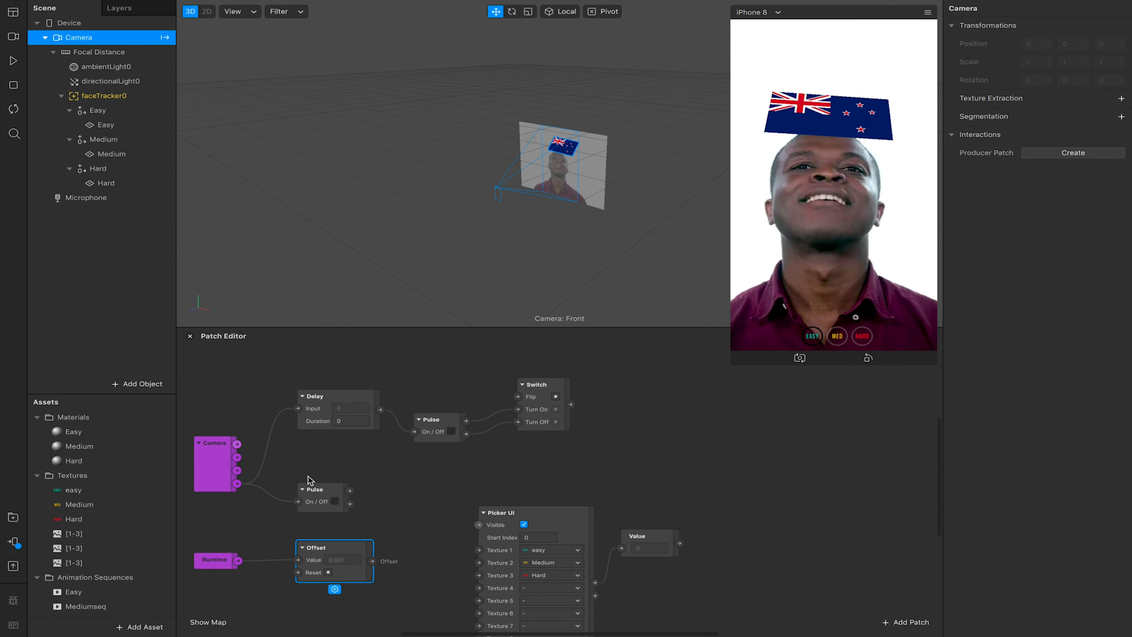
- Connect the undelayed Pulse's Turned On output to the Offset patch's Reset input, and reposition the Offset patch
click(341, 493)
drag(349, 491, 289, 580)
drag(298, 576, 387, 544)
click(226, 467)
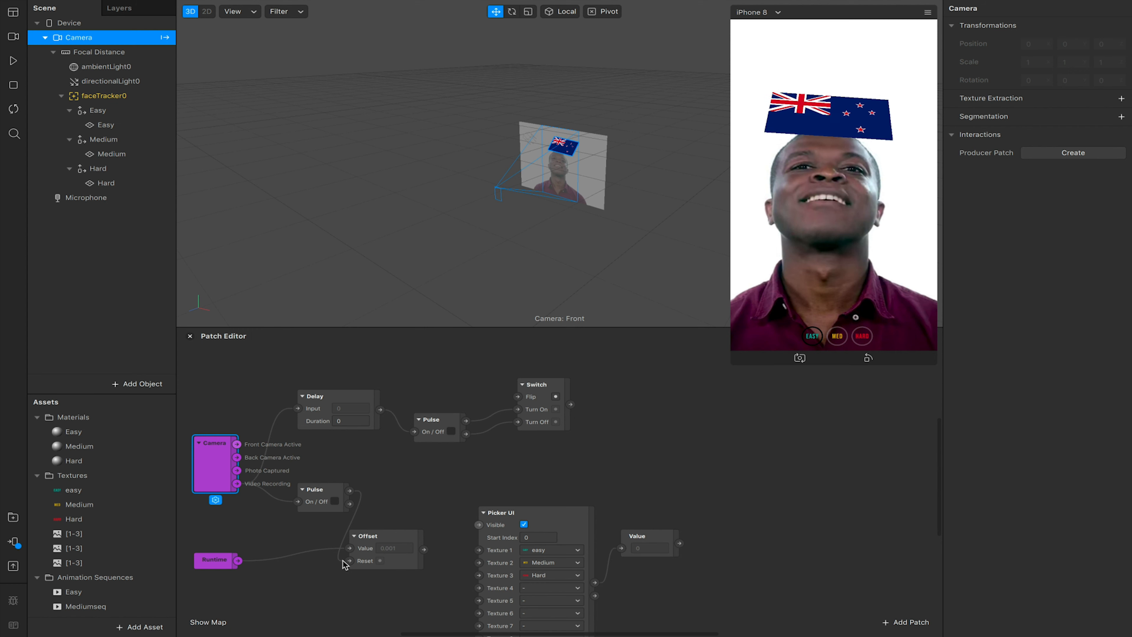
- Move the Picker UI and Value patches together away from the recording patches to free up space
drag(480, 492, 654, 611)
drag(592, 516, 811, 551)
click(548, 535)
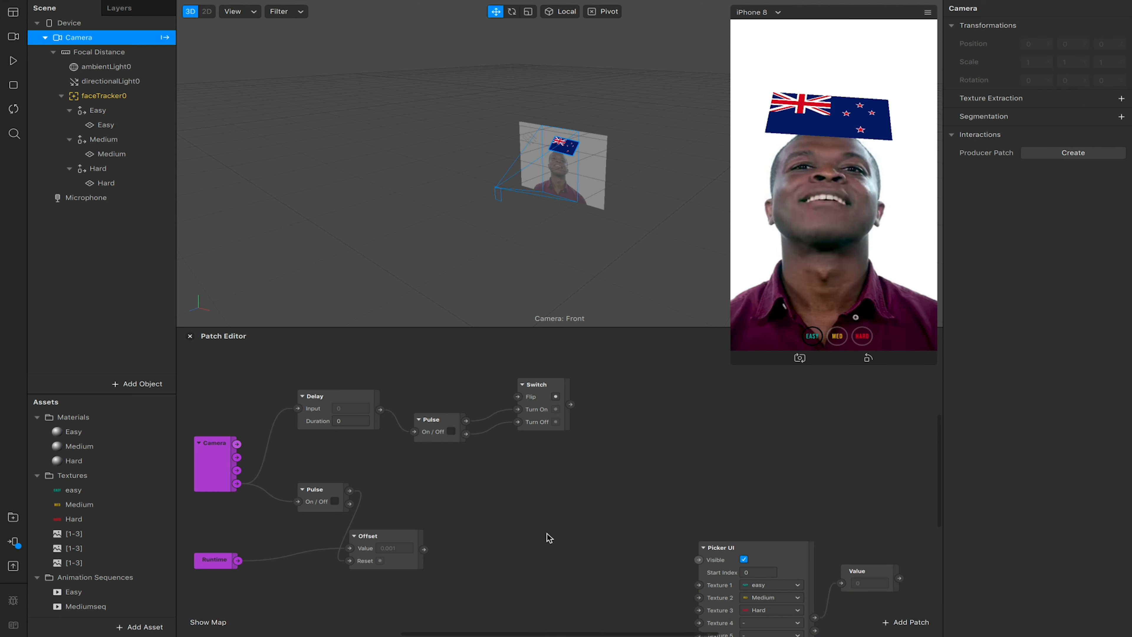
scroll(548, 536, down, 5)
scroll(548, 537, up, 3)
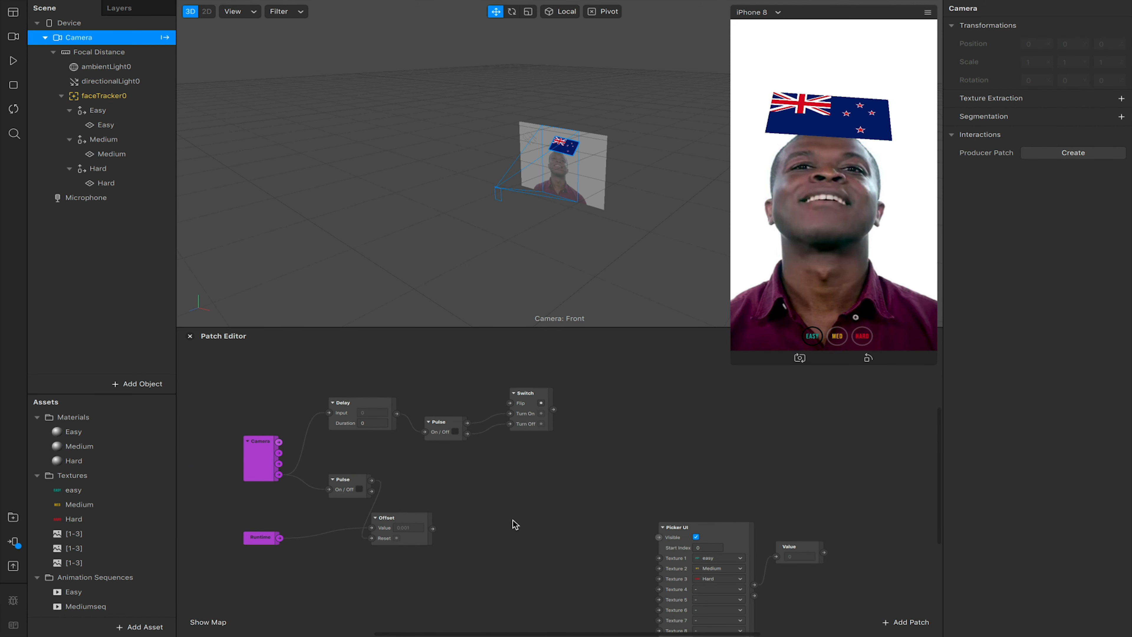
- Feed the Offset output into a new Less Than patch and set its comparison value to 3
drag(432, 528, 516, 493)
text(less than)
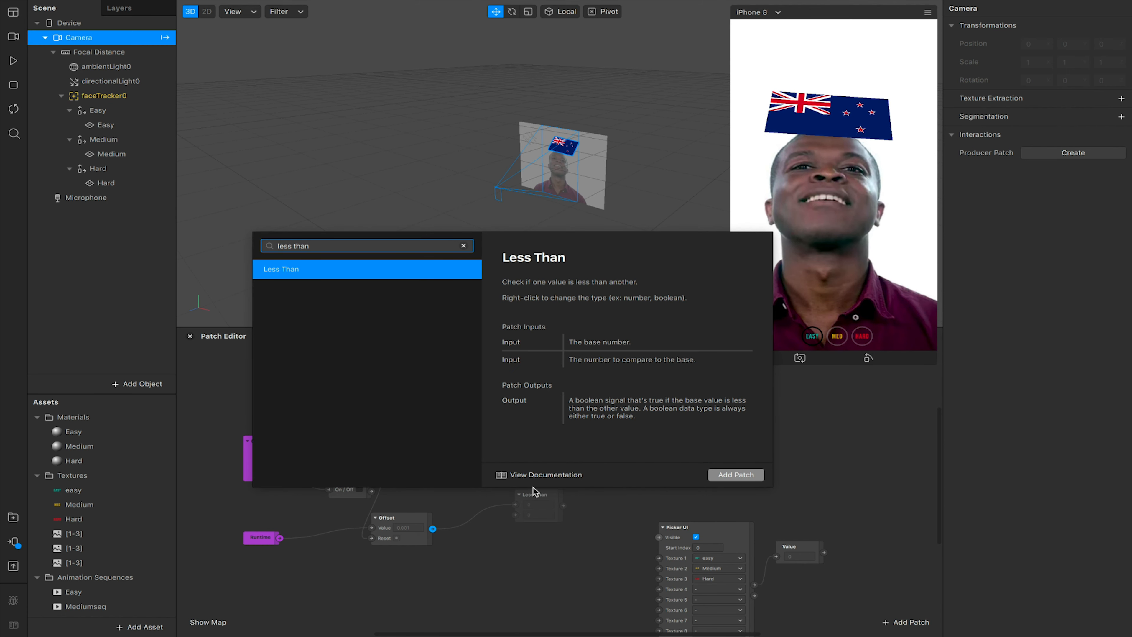
click(736, 475)
drag(532, 494, 514, 487)
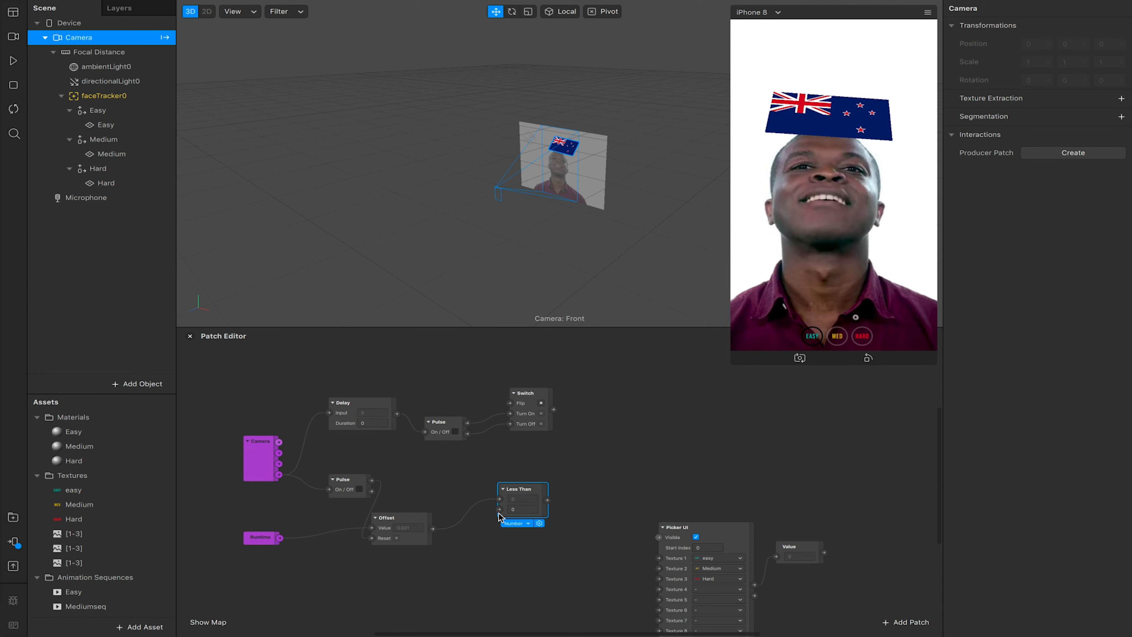
drag(522, 512, 489, 512)
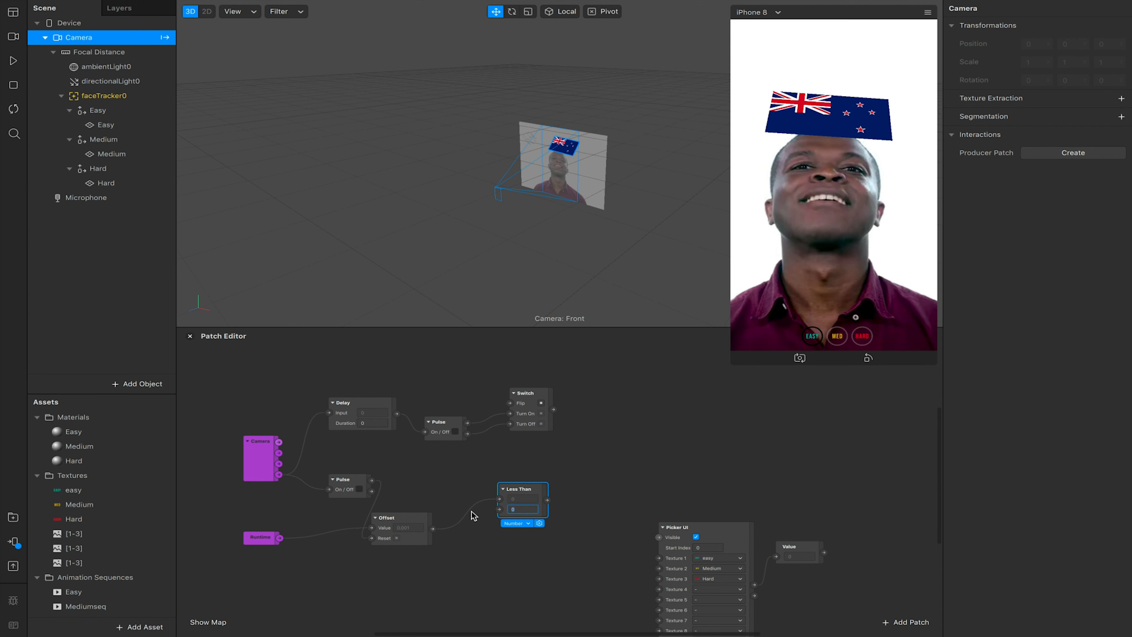
key(Return)
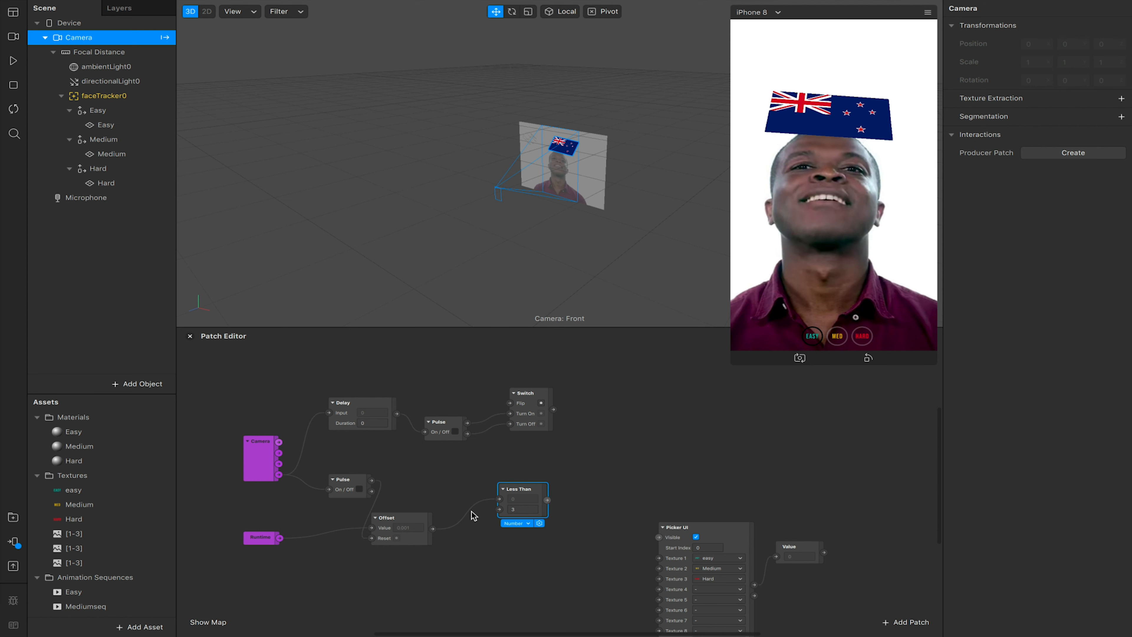
- Add an And patch that takes the Switch output as its first input and the Less Than output as its second
click(597, 480)
double_click(616, 462)
text(and)
key(Return)
drag(617, 462, 612, 439)
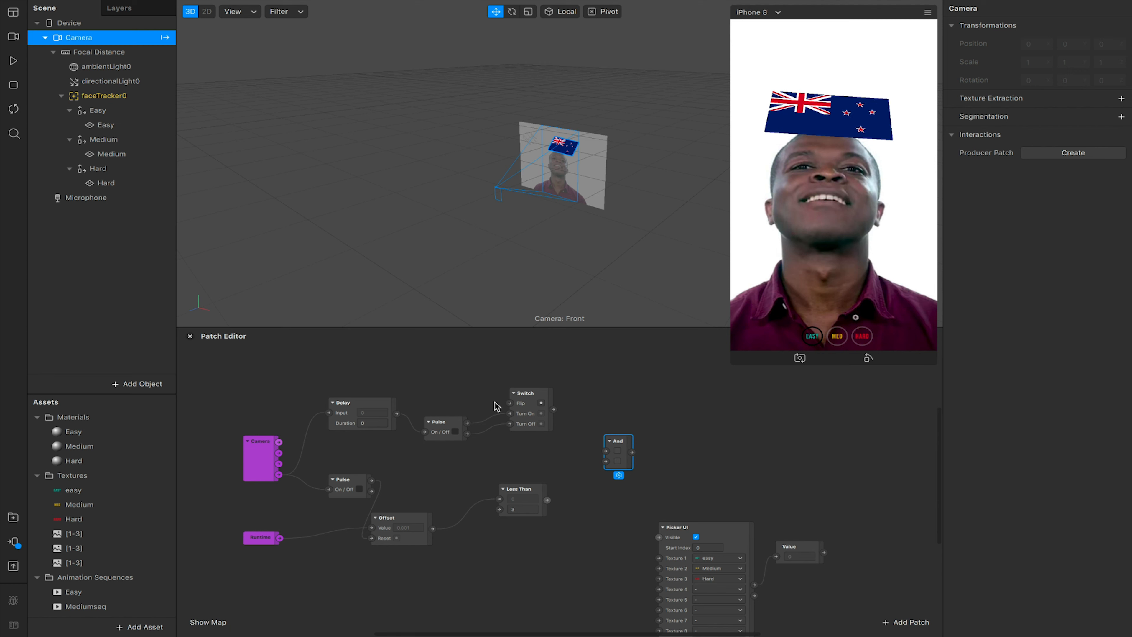
drag(553, 409, 605, 451)
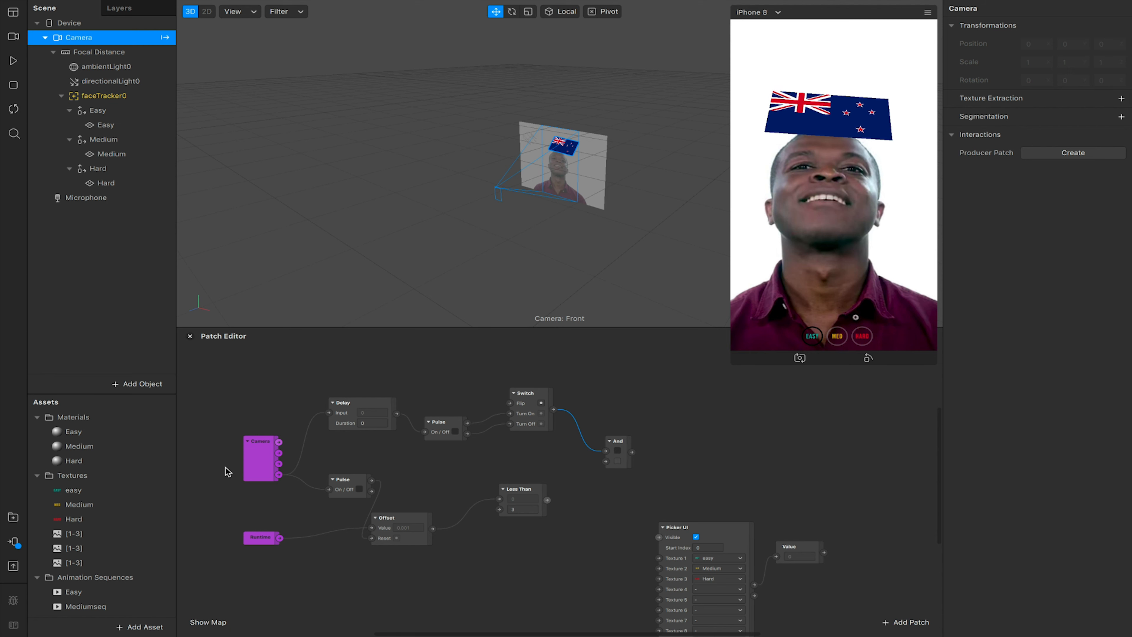
drag(548, 500, 605, 462)
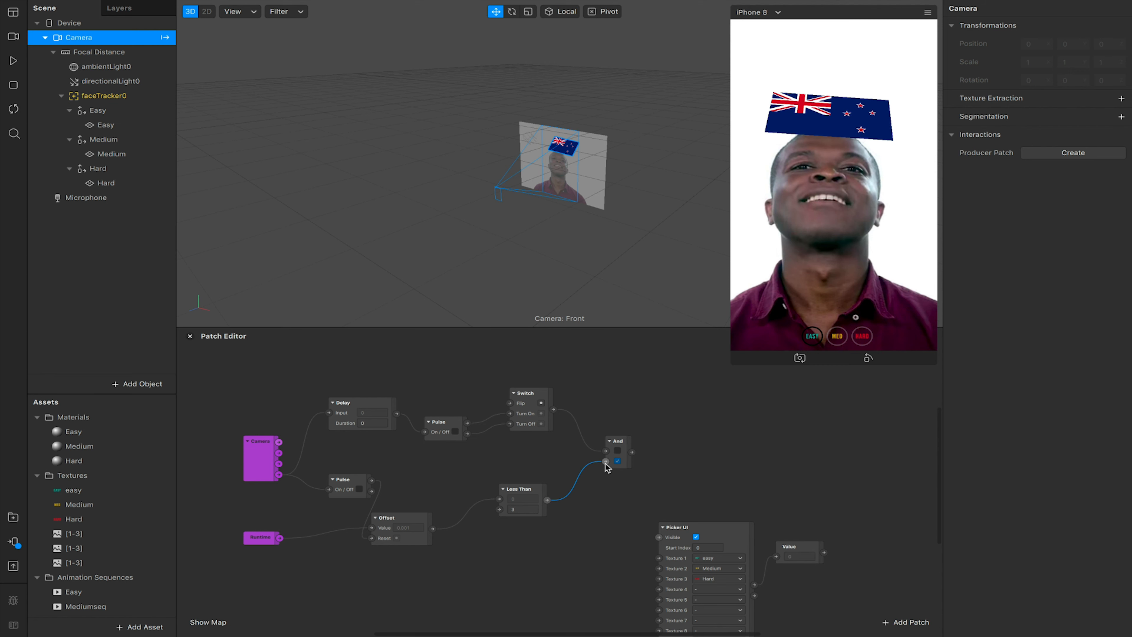
- Move the Picker UI and Value patches together so they sit just below the Less Than and And patches
scroll(605, 463, right, 9)
scroll(605, 463, down, 3)
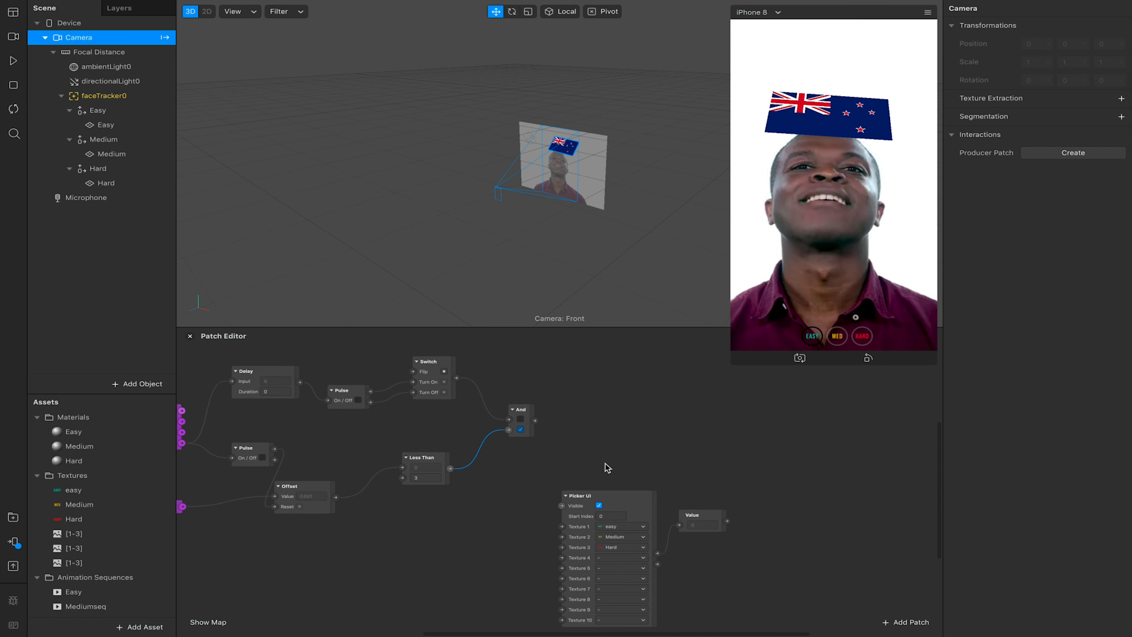
drag(472, 450, 588, 532)
drag(554, 490, 416, 519)
click(581, 445)
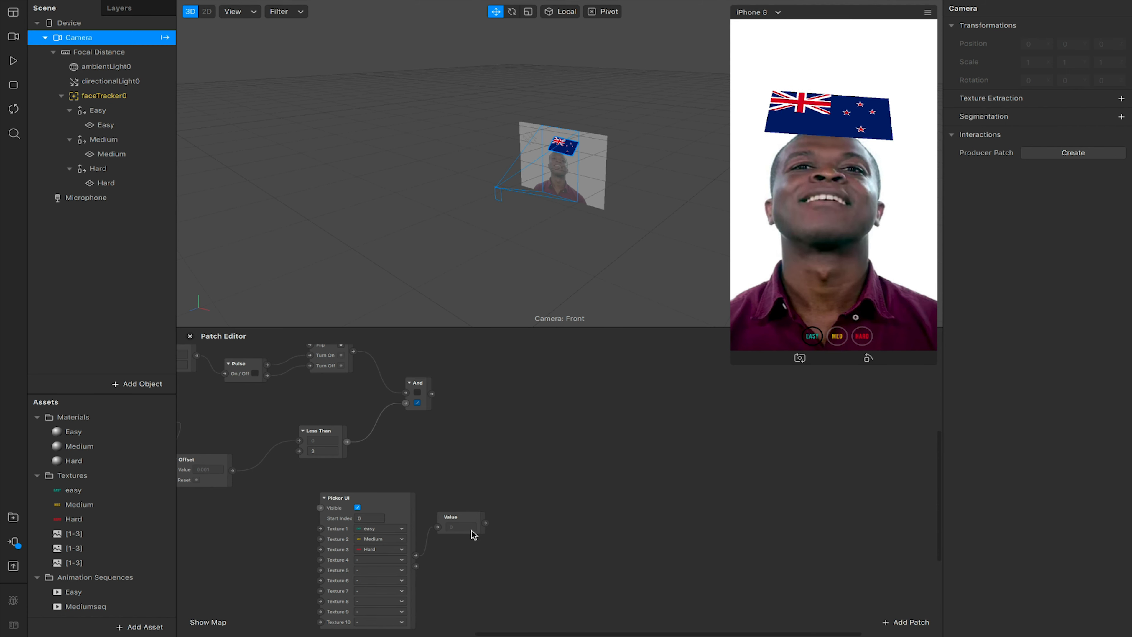
- Feed the picker's Value output into the first input of a new Equals Exactly patch
drag(416, 555, 495, 452)
click(506, 572)
drag(486, 525, 550, 430)
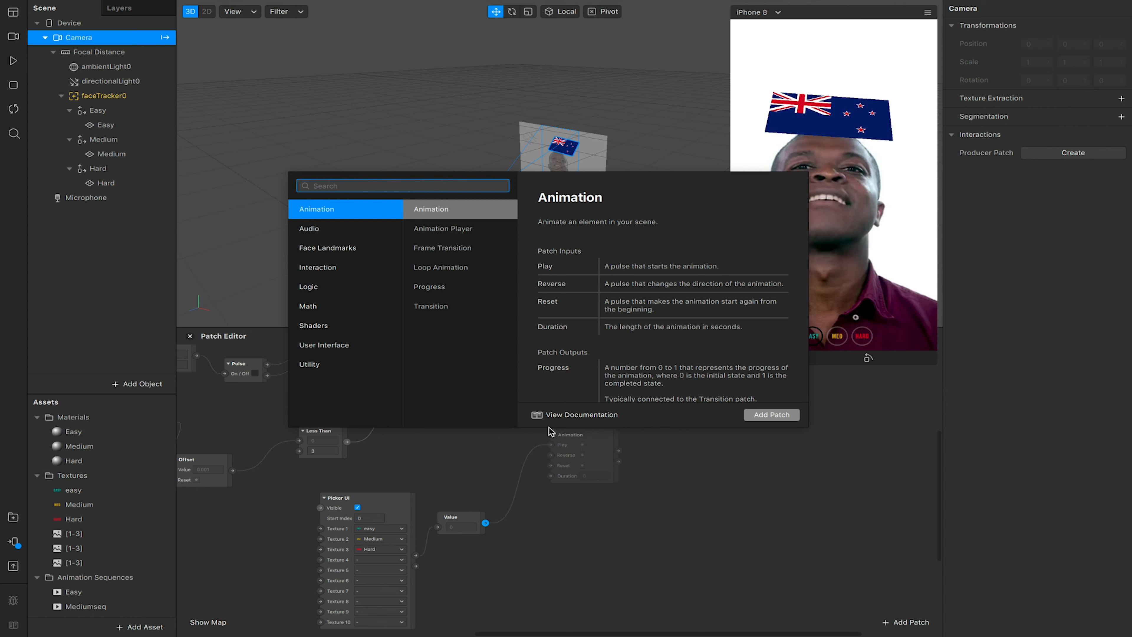
text(equals)
click(355, 230)
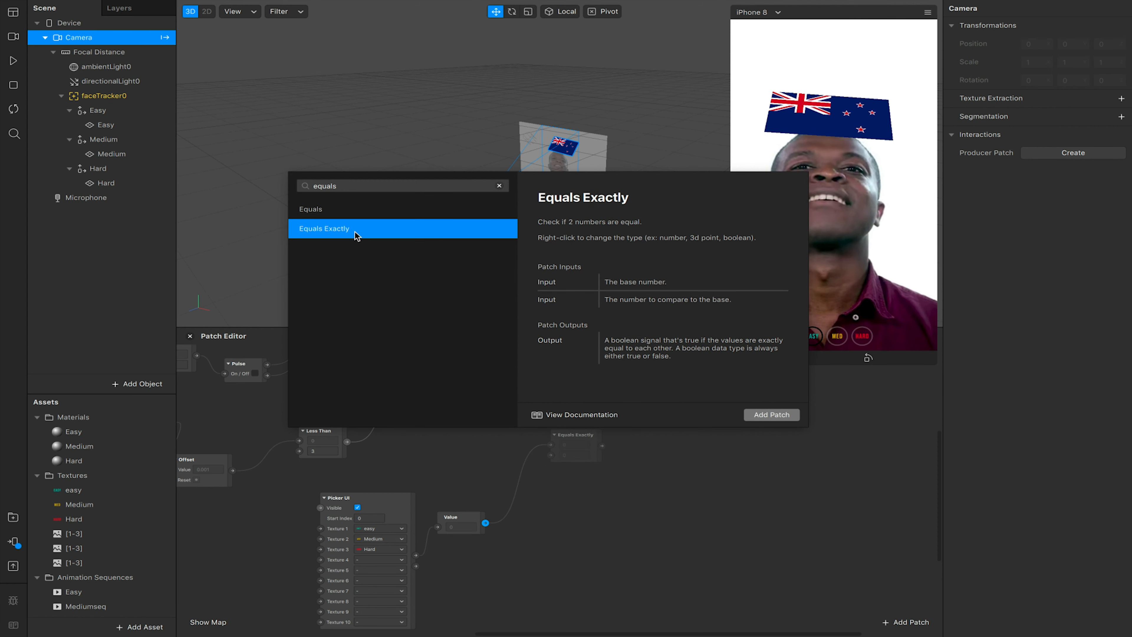
click(771, 415)
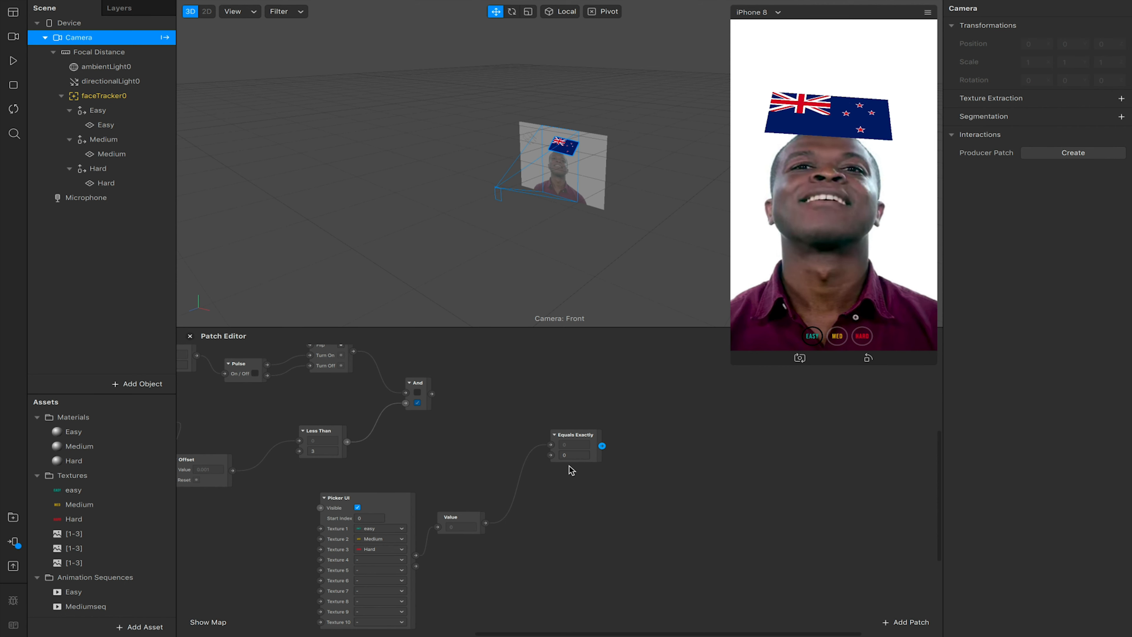
- Create a Visible patch for the Easy null object and drive it with the Equals Exactly output
scroll(571, 469, right, 5)
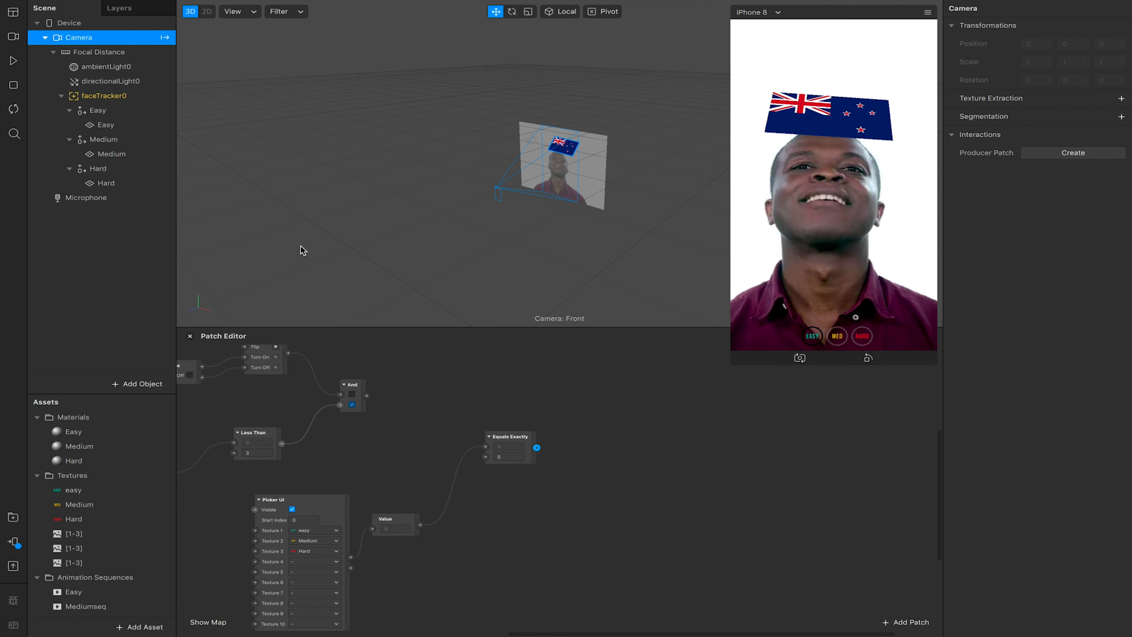
click(94, 111)
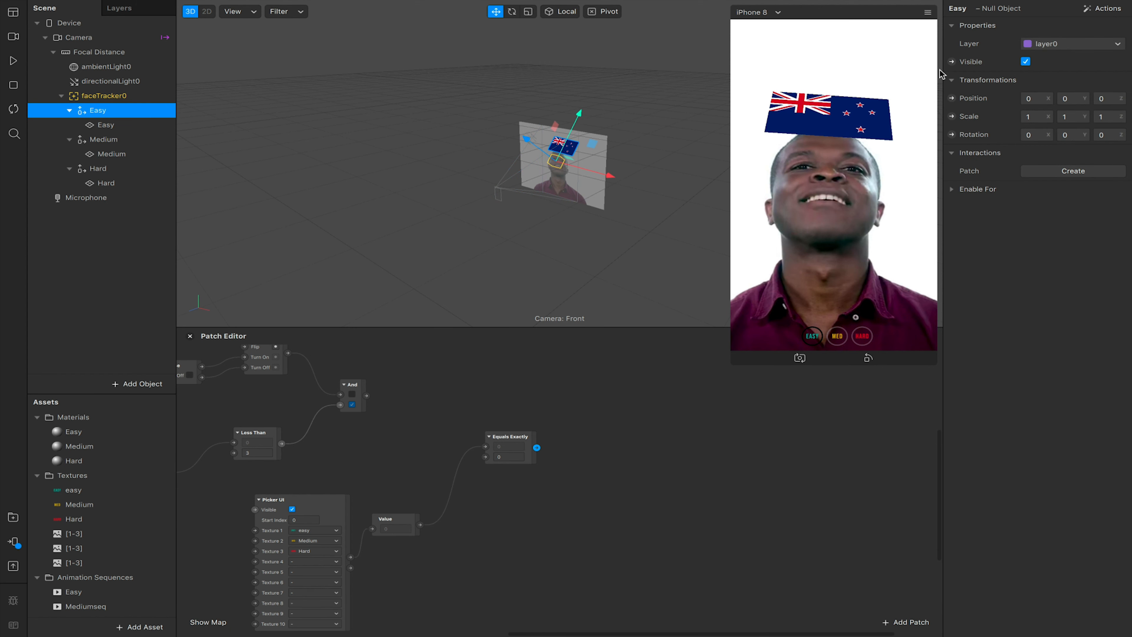
click(952, 62)
drag(537, 447, 617, 476)
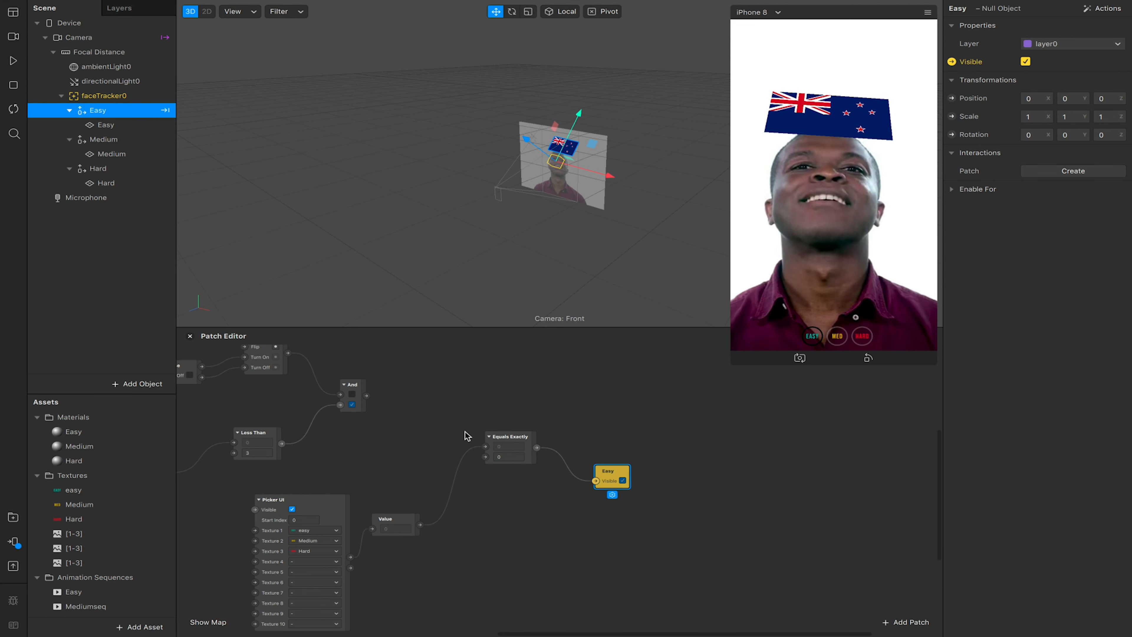
- Add an And patch with the Equals Exactly output as first input and the recording And patch's output as second
drag(537, 447, 575, 390)
text(and)
key(Return)
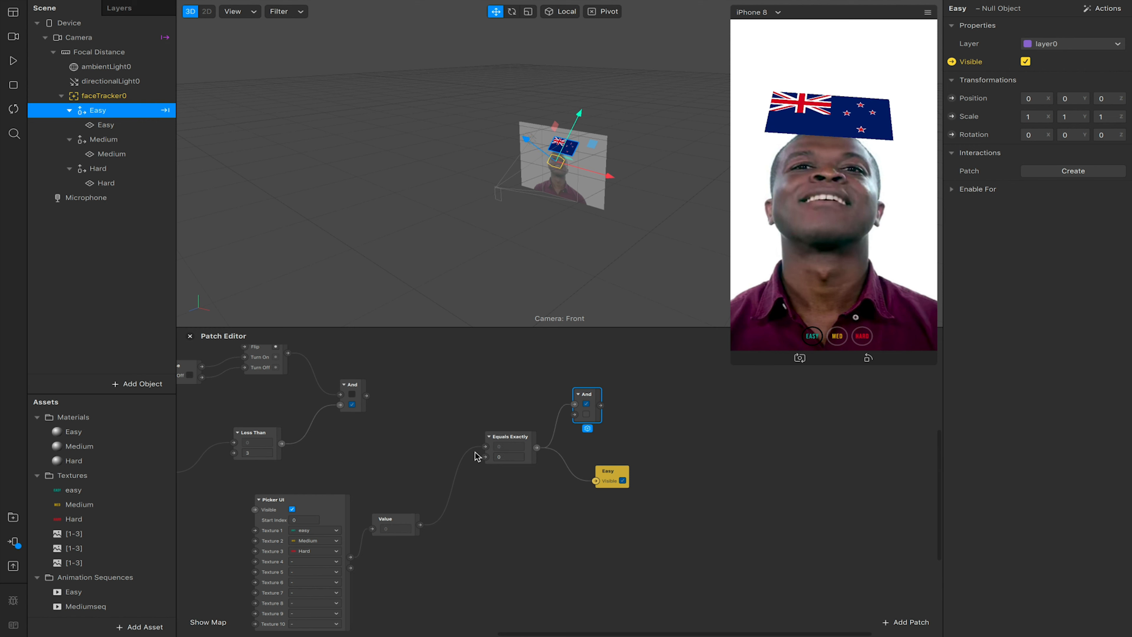
drag(367, 395, 575, 415)
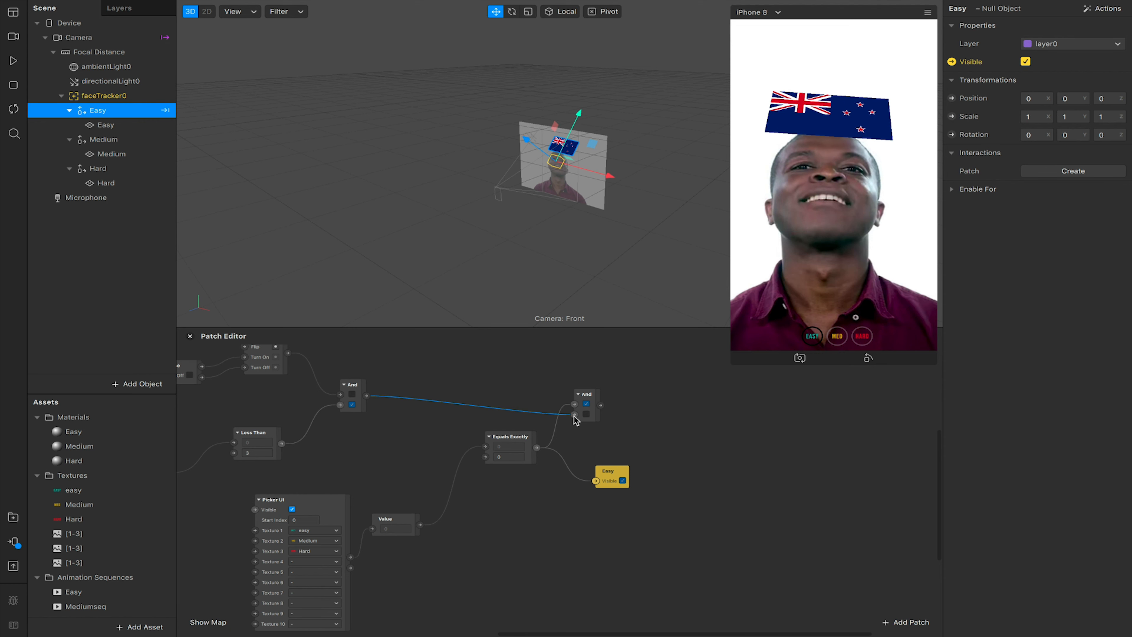
- Connect the new And output to the Enable input of a Loop Animation patch and set its duration to 0.05
drag(600, 409, 650, 393)
text(loop)
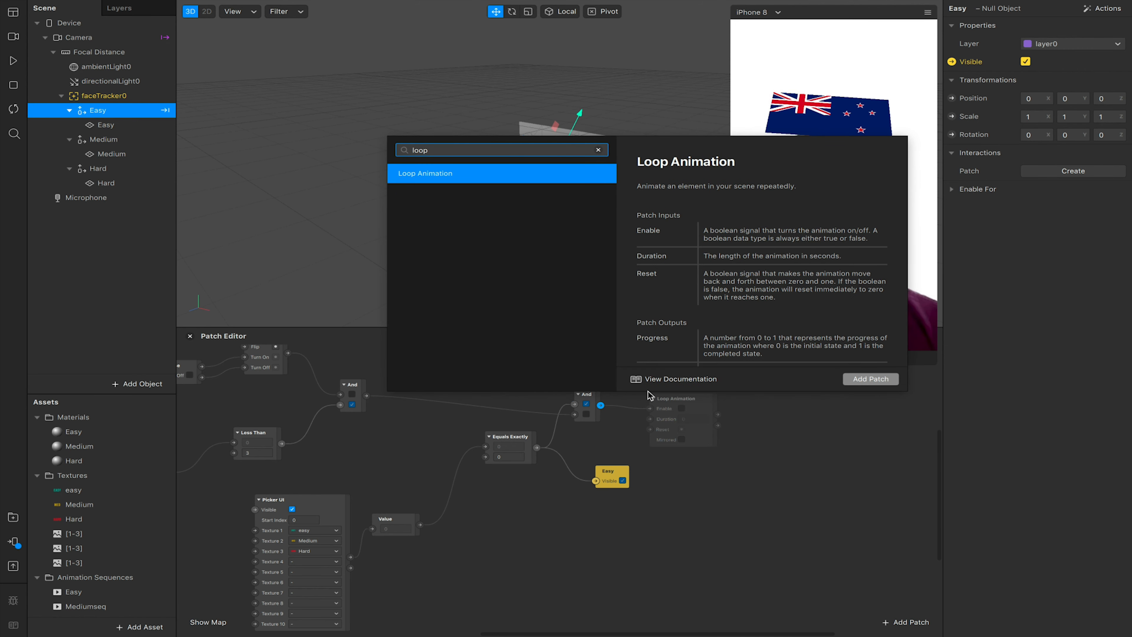
key(Return)
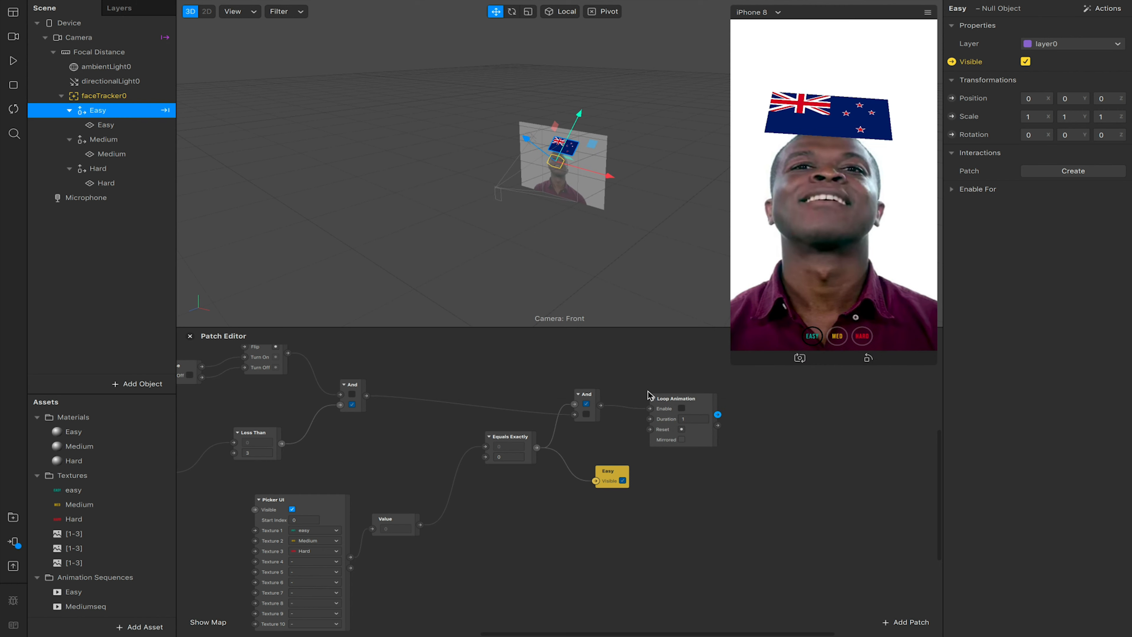
scroll(649, 392, right, 5)
click(599, 400)
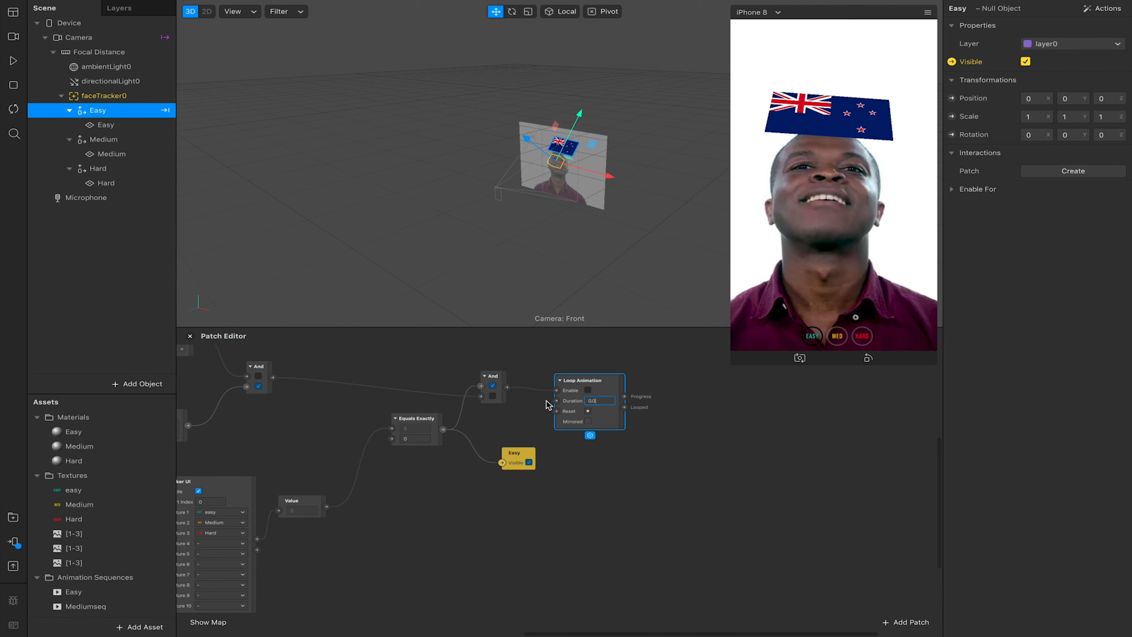
key(Return)
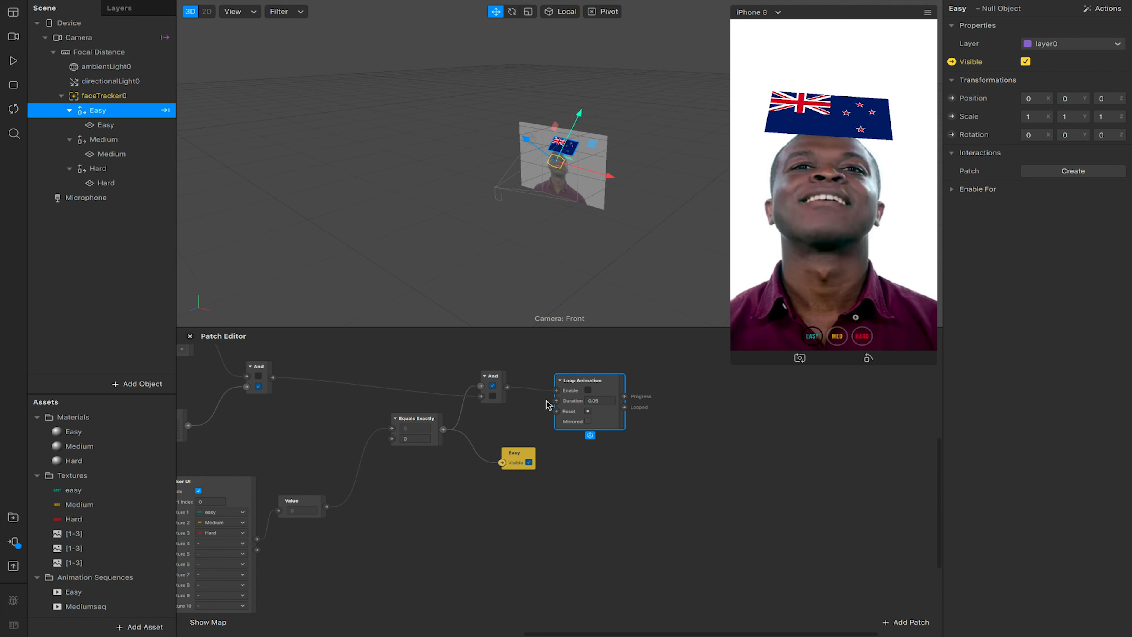
- Add a Random patch triggered by the Loop Animation's Looped output and set its End Value to 3
scroll(548, 404, right, 5)
drag(542, 422, 599, 401)
text(random)
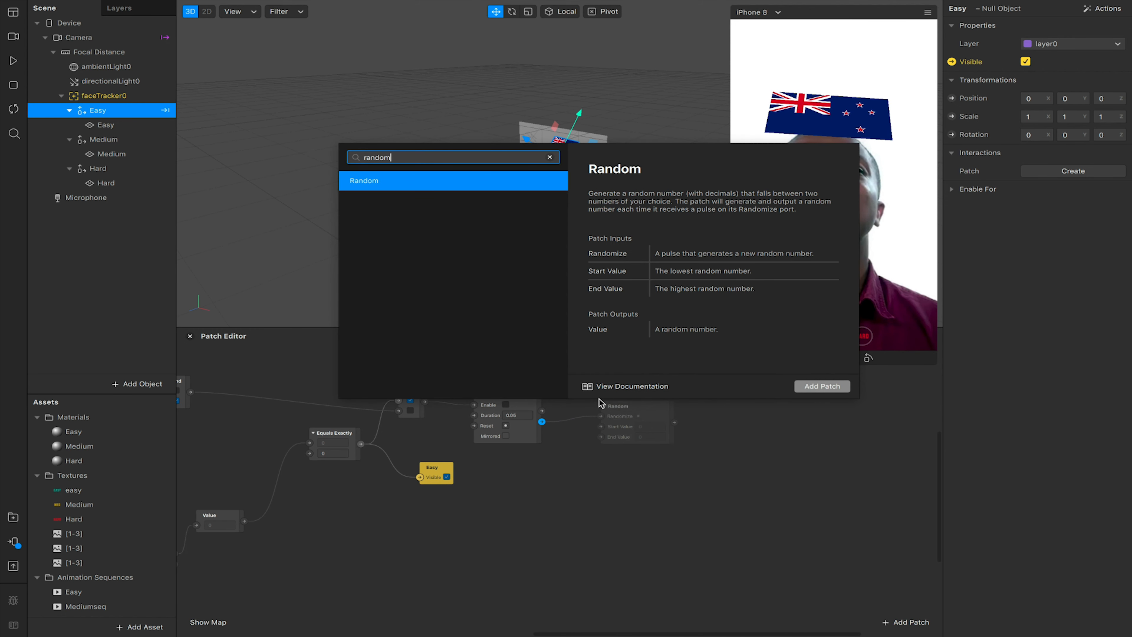
key(Return)
click(652, 437)
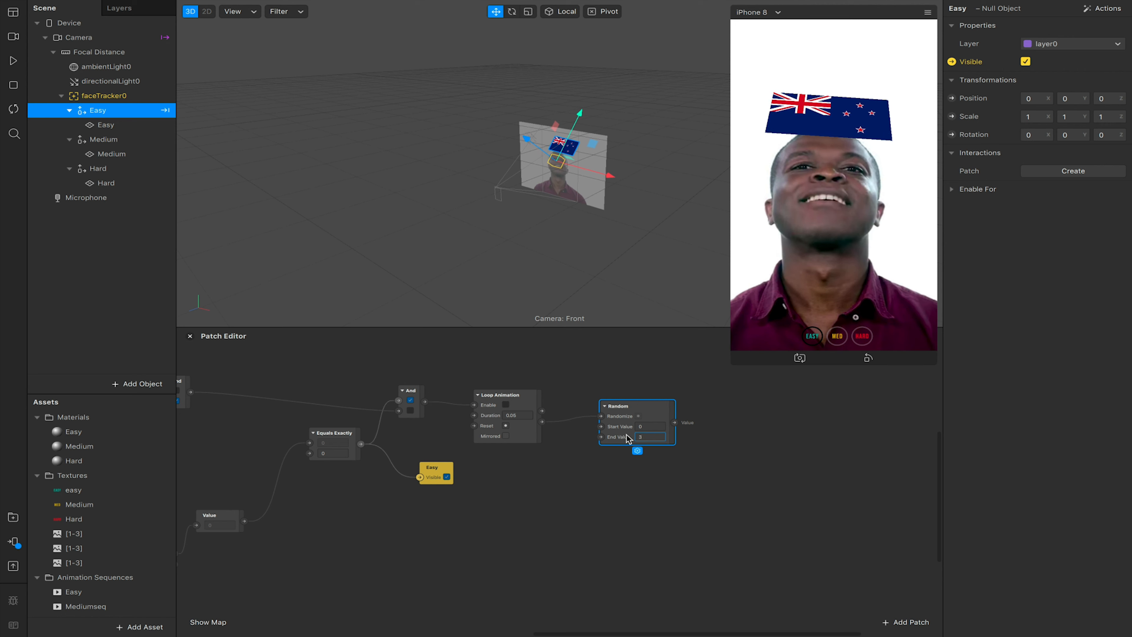
scroll(626, 433, right, 5)
click(621, 414)
- Feed the Random output into a new Round patch and align it with the chain
drag(591, 421, 635, 426)
text(round)
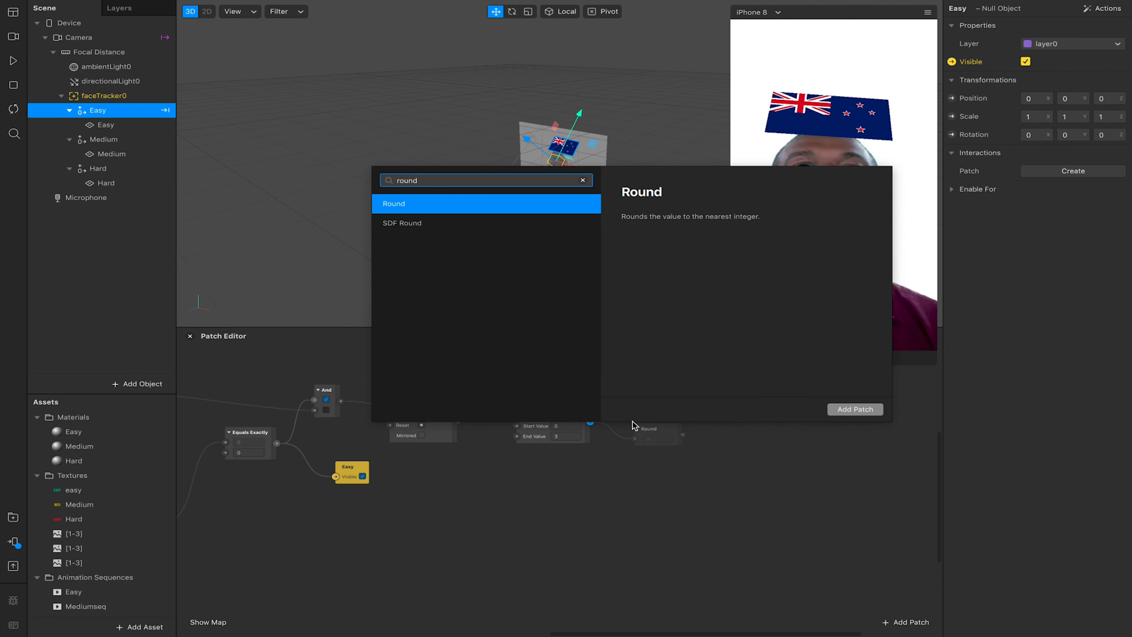
key(Return)
scroll(632, 426, right, 3)
mouse_move(580, 407)
mouse_down()
mouse_move(584, 423)
mouse_move(576, 386)
mouse_up()
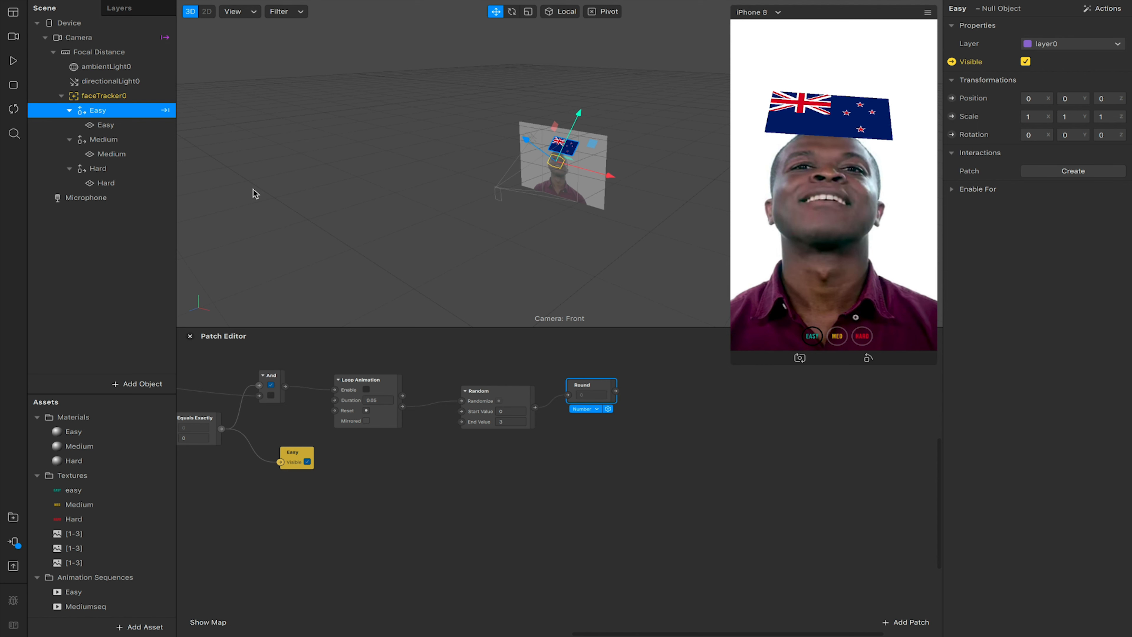
- Create a Current Frame patch for the Easy animation sequence and connect the Round output to it
scroll(89, 525, down, 1)
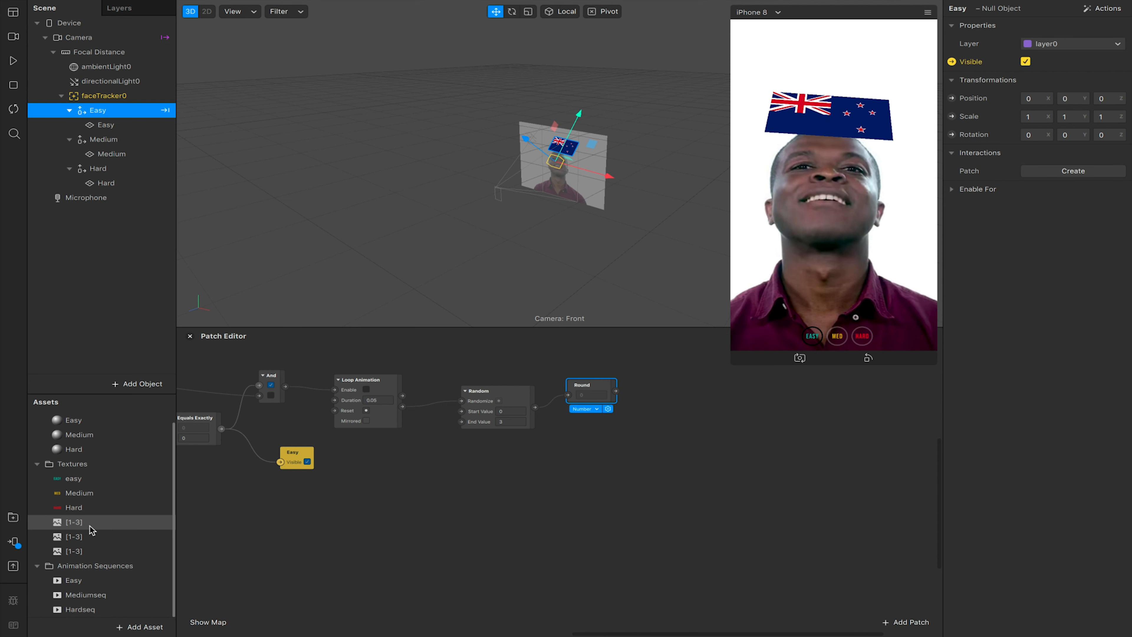
click(89, 580)
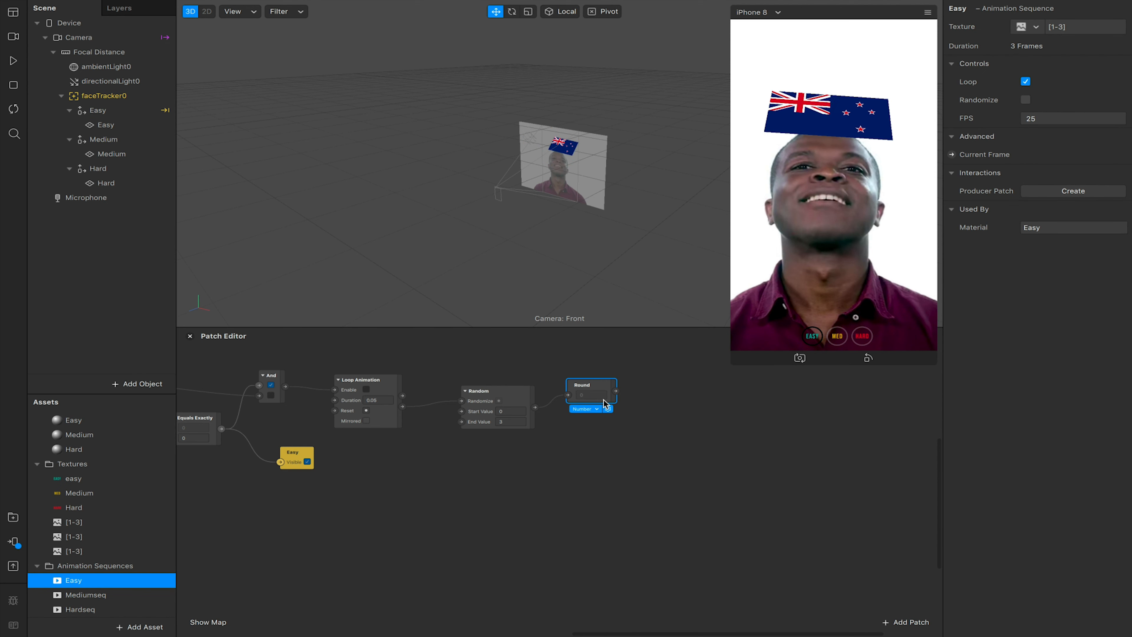
click(952, 154)
drag(590, 499, 652, 396)
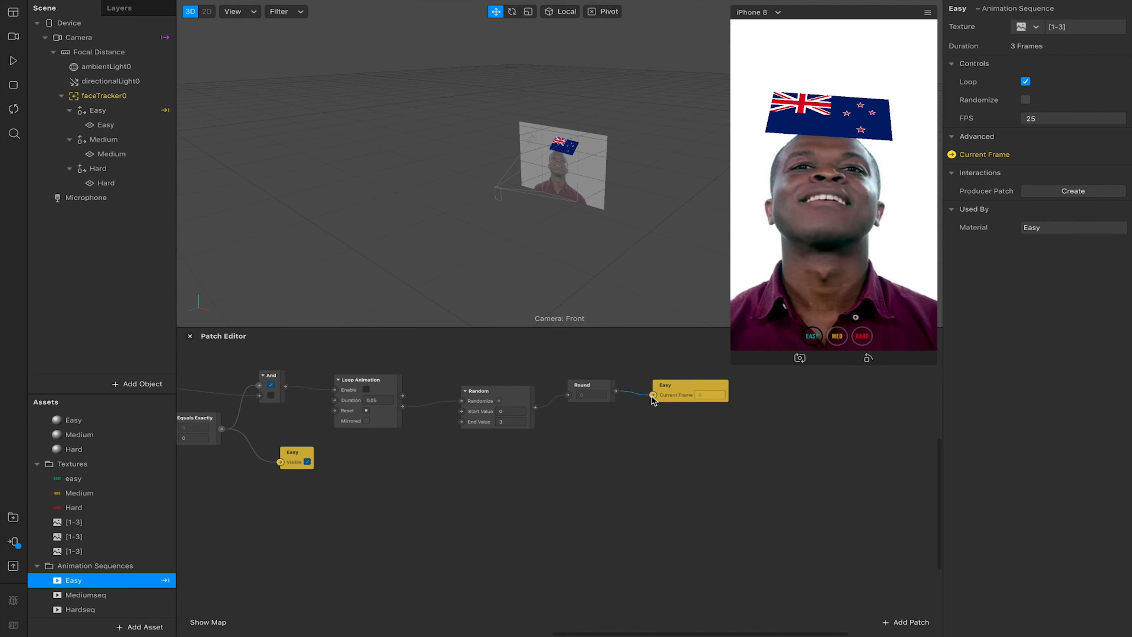
- Review the patch graph from the Camera recording trigger through to the Easy visibility and frame patches
scroll(455, 490, left, 4)
scroll(455, 490, down, 2)
scroll(456, 495, left, 5)
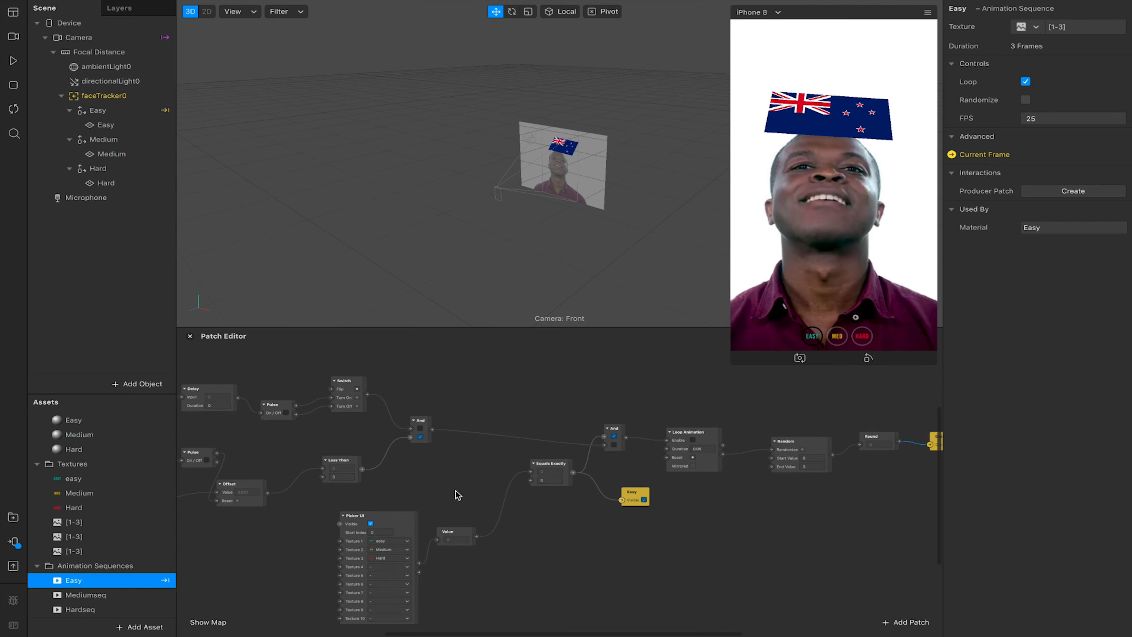
scroll(456, 495, left, 6)
click(245, 426)
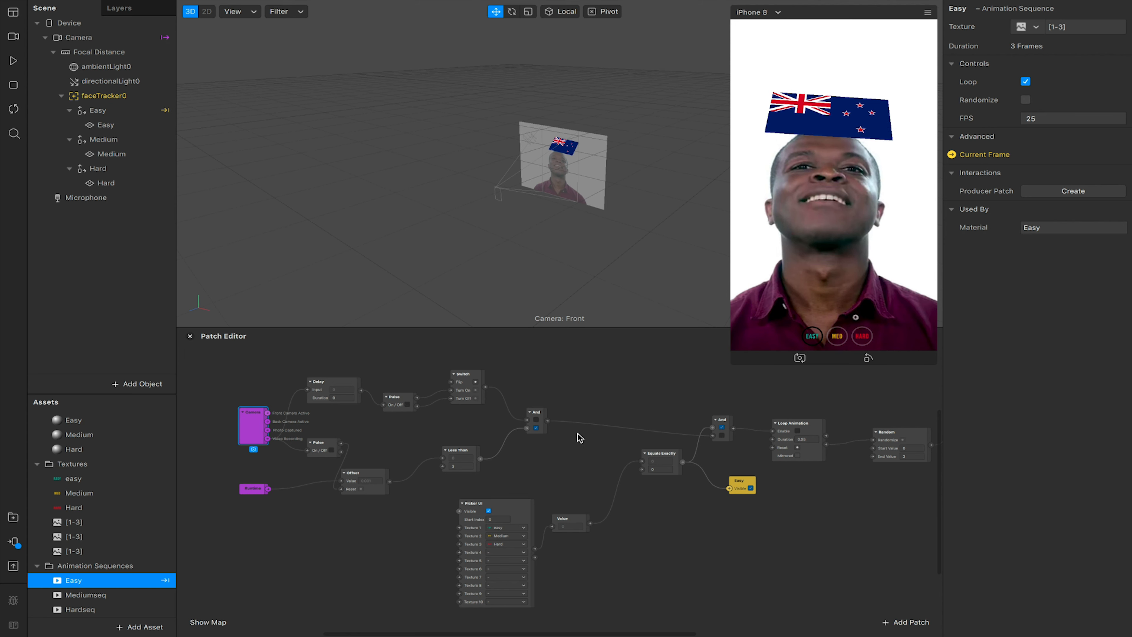
scroll(841, 463, right, 5)
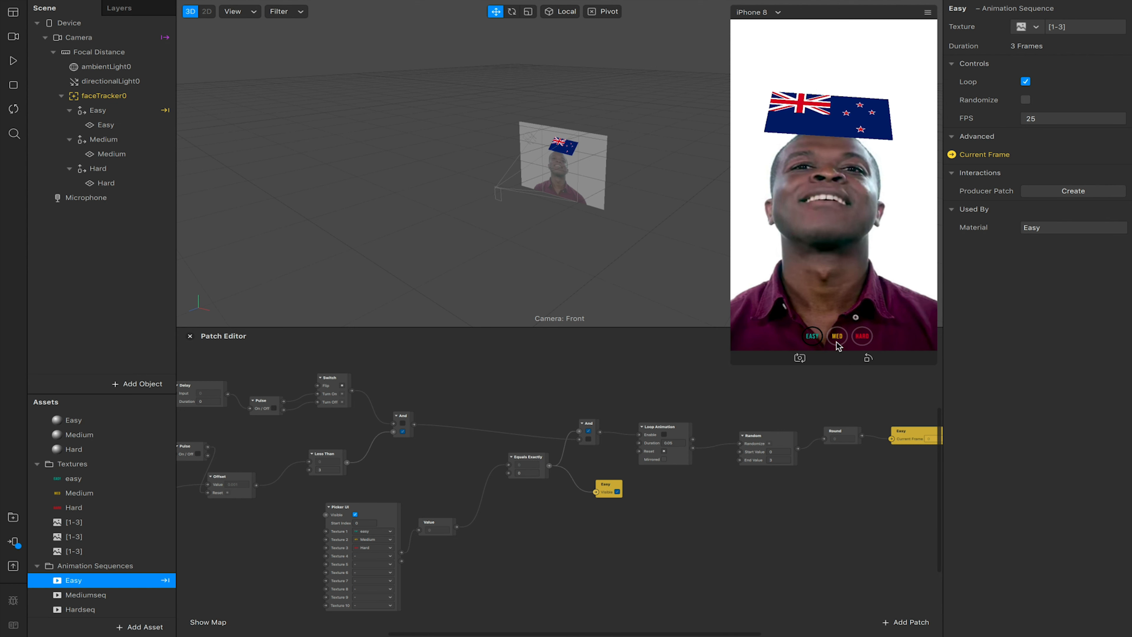
scroll(715, 514, right, 5)
scroll(714, 514, down, 2)
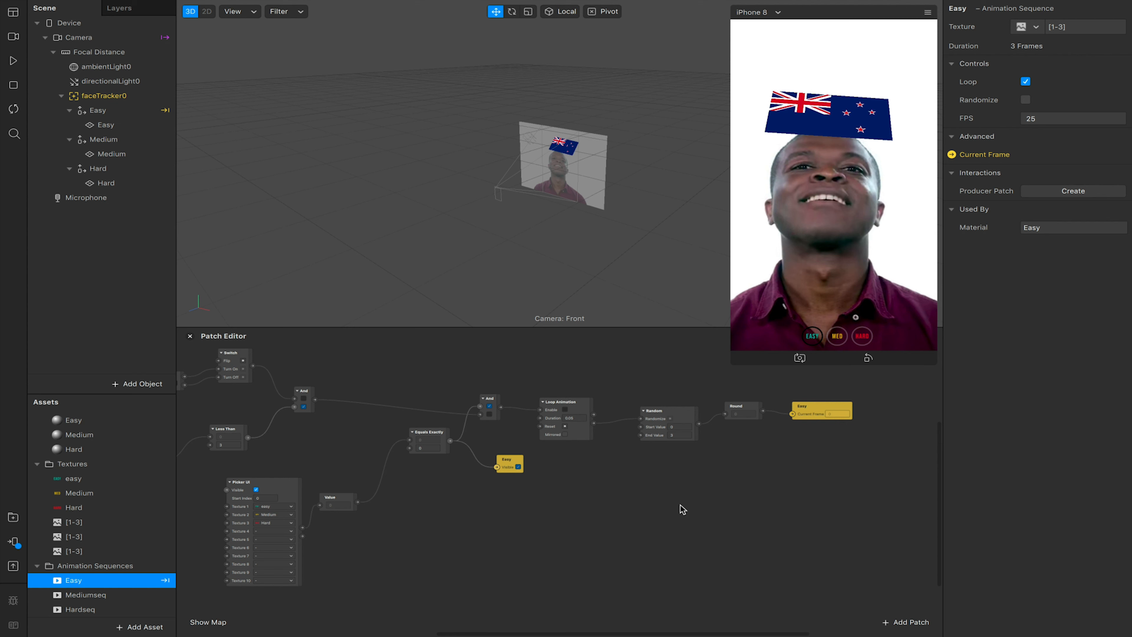
- Duplicate the Equals Exactly, And, Loop Animation, Random and Round patches below the Easy chain and set the copied Equals Exactly's comparison value to 1
drag(424, 371, 759, 444)
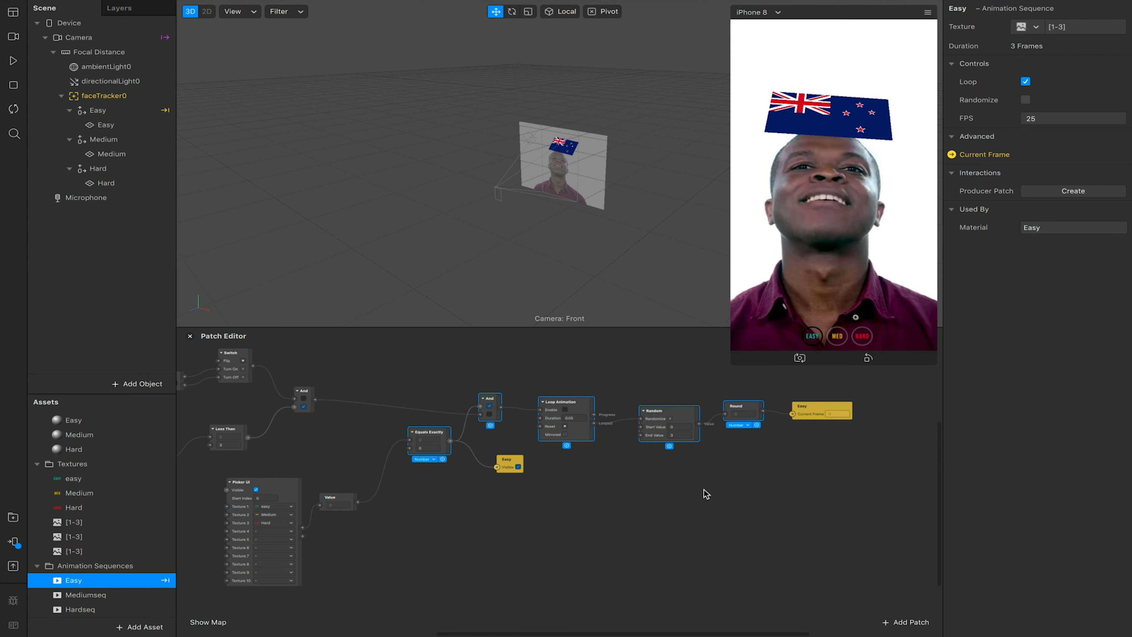
key(ctrl+v)
drag(604, 426, 598, 520)
click(445, 558)
text(1)
click(531, 568)
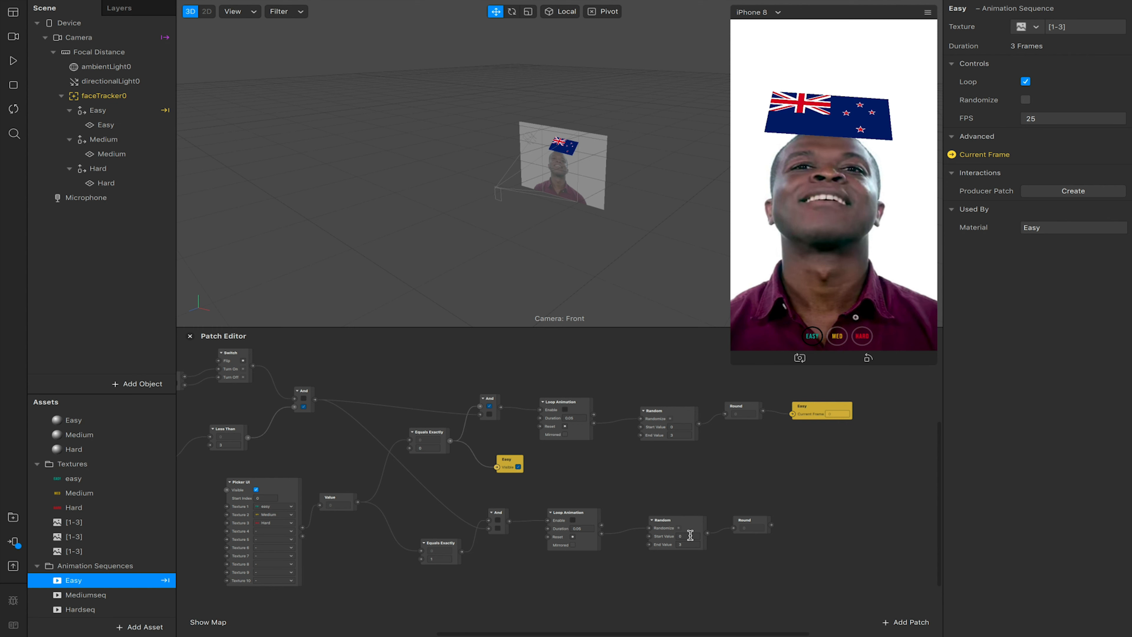
- Create a Current Frame patch for the Mediumseq animation sequence and drive it with the duplicated Round output
click(64, 594)
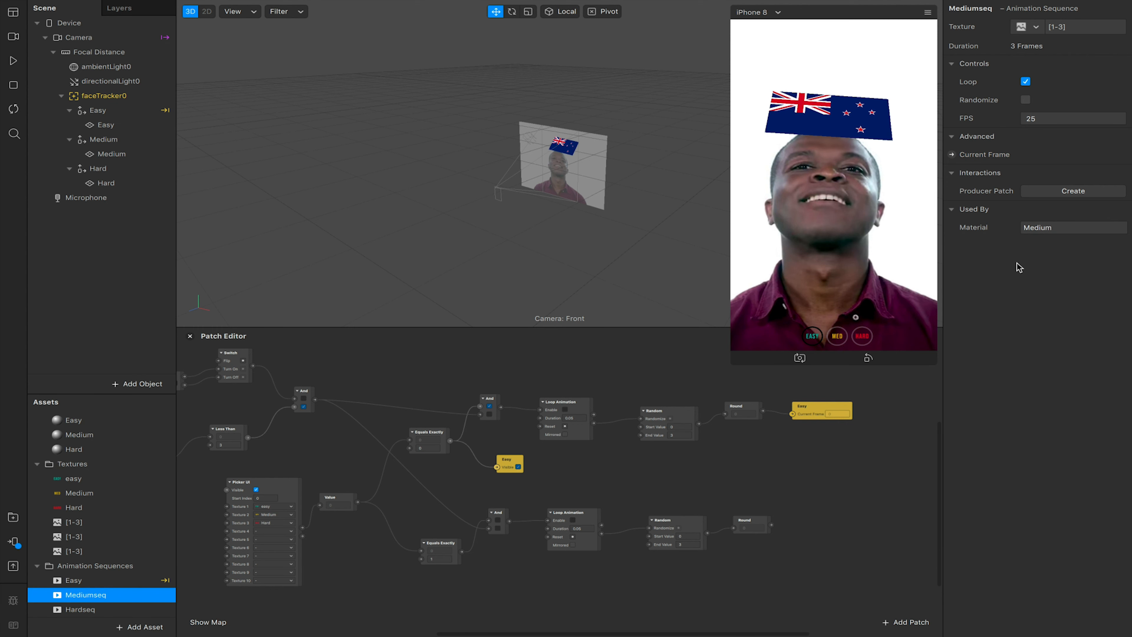
click(952, 155)
drag(591, 497, 801, 521)
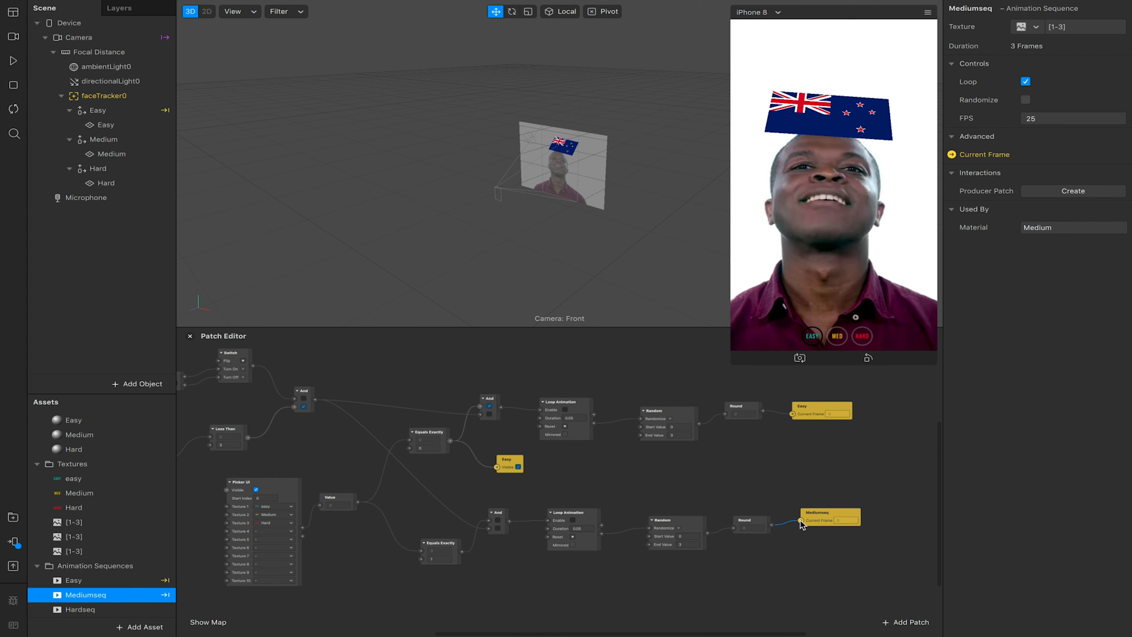
- Create a Visible patch for the Medium null object and connect the duplicated Equals Exactly output to it
click(95, 141)
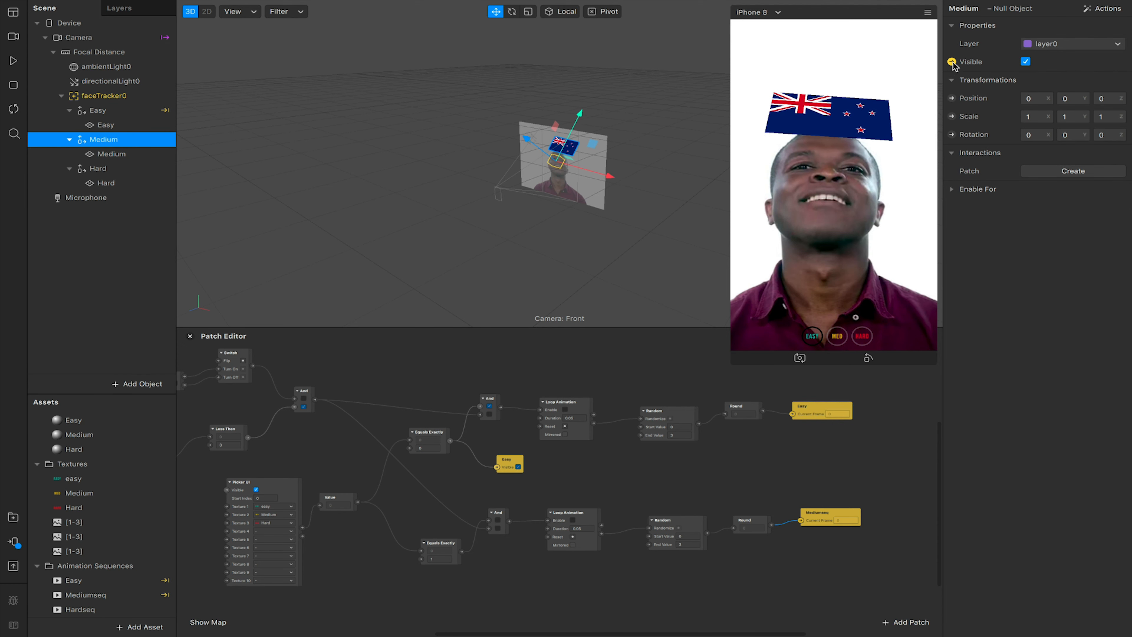
click(952, 61)
drag(575, 501, 555, 569)
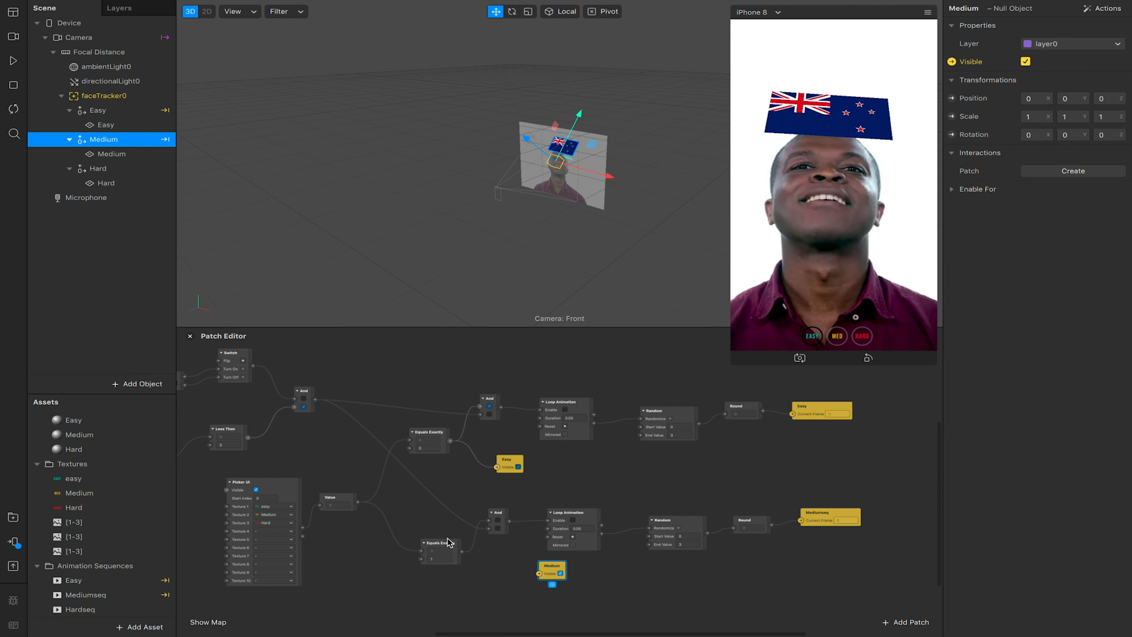
drag(461, 551, 539, 574)
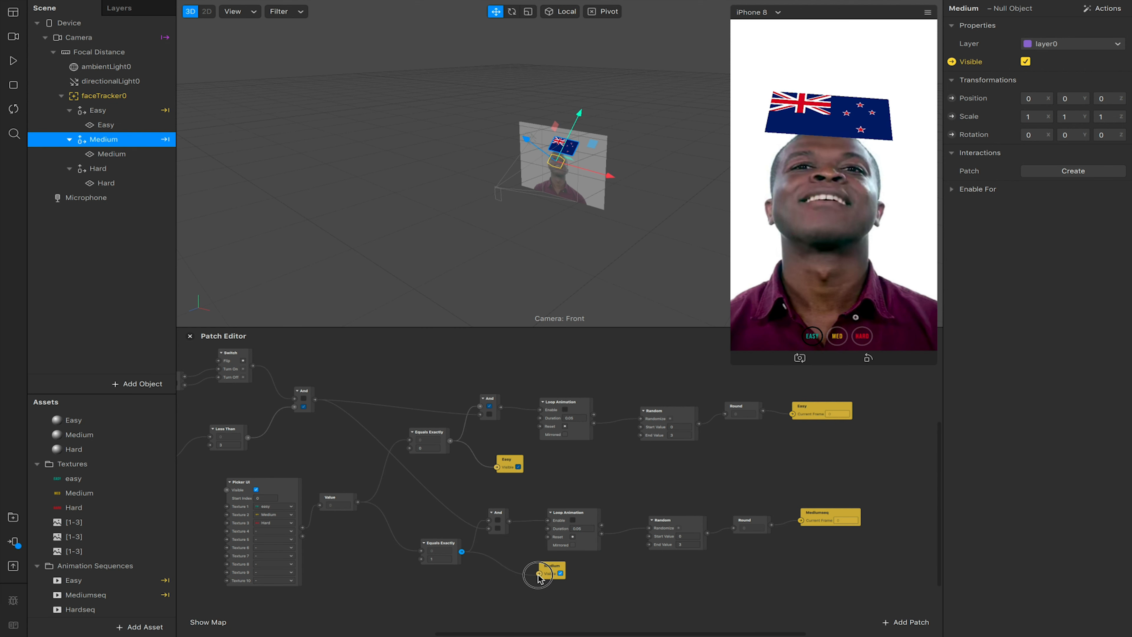
scroll(486, 584, down, 4)
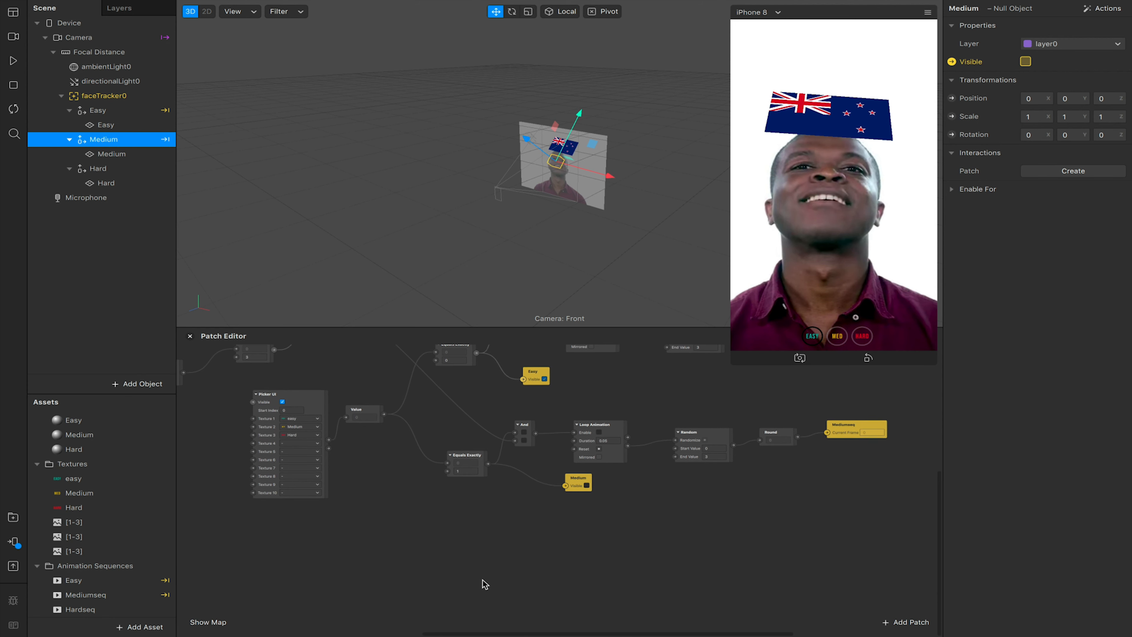
drag(437, 416, 780, 479)
key(ctrl+v)
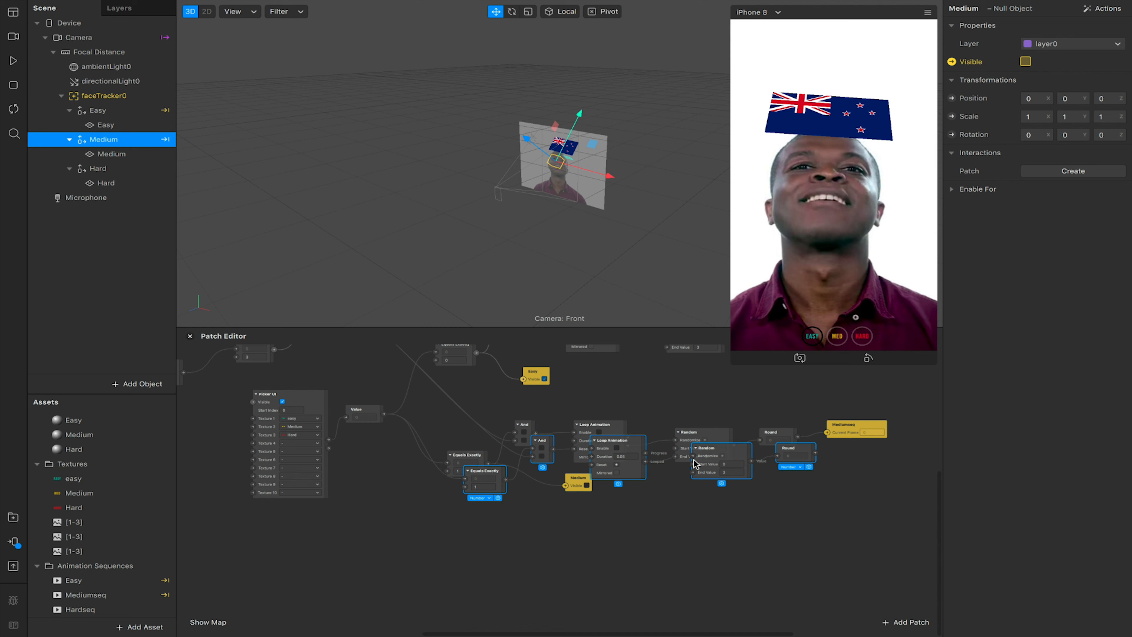
click(666, 523)
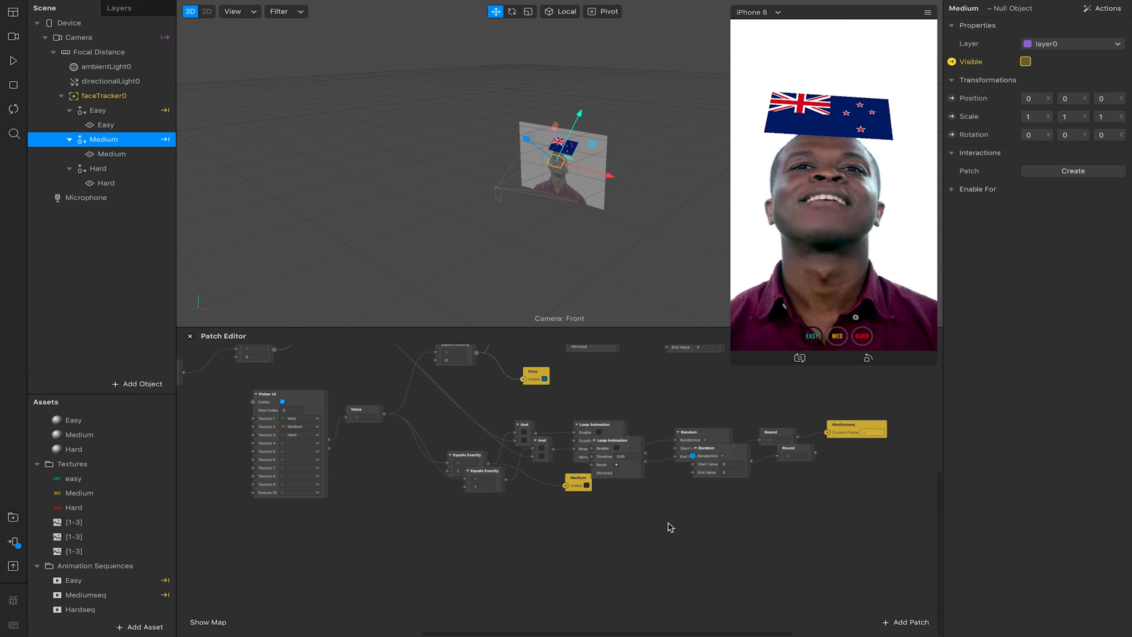
key(ctrl+z)
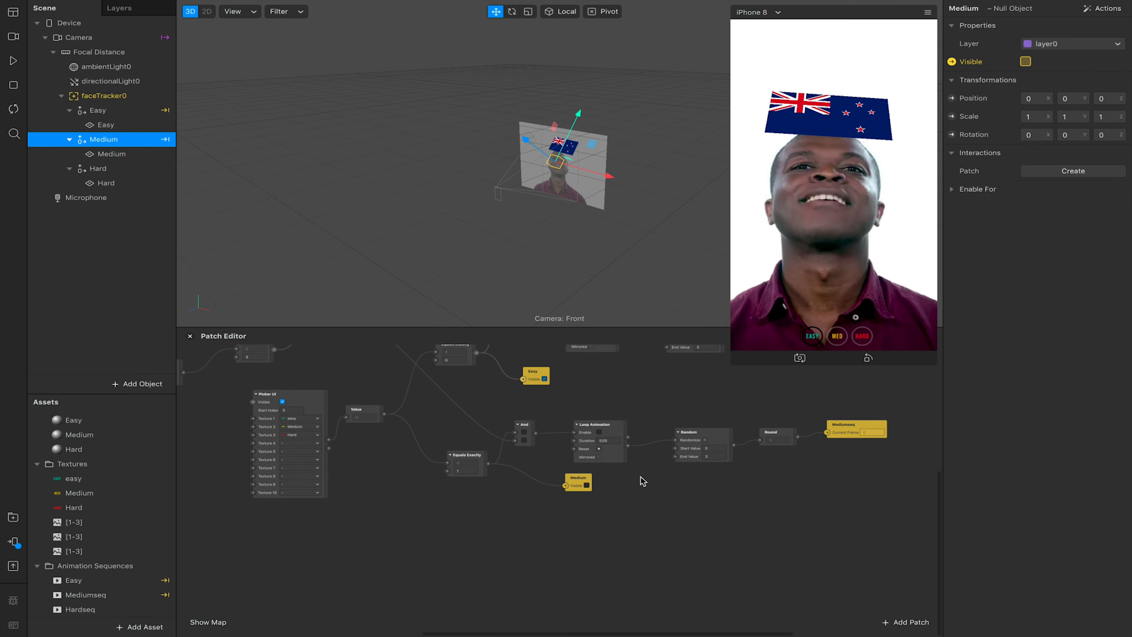
- Duplicate the Medium chain's Equals Exactly, And, Loop Animation, Random and Round patches below it and open the copied Equals Exactly's comparison value
drag(453, 410, 789, 469)
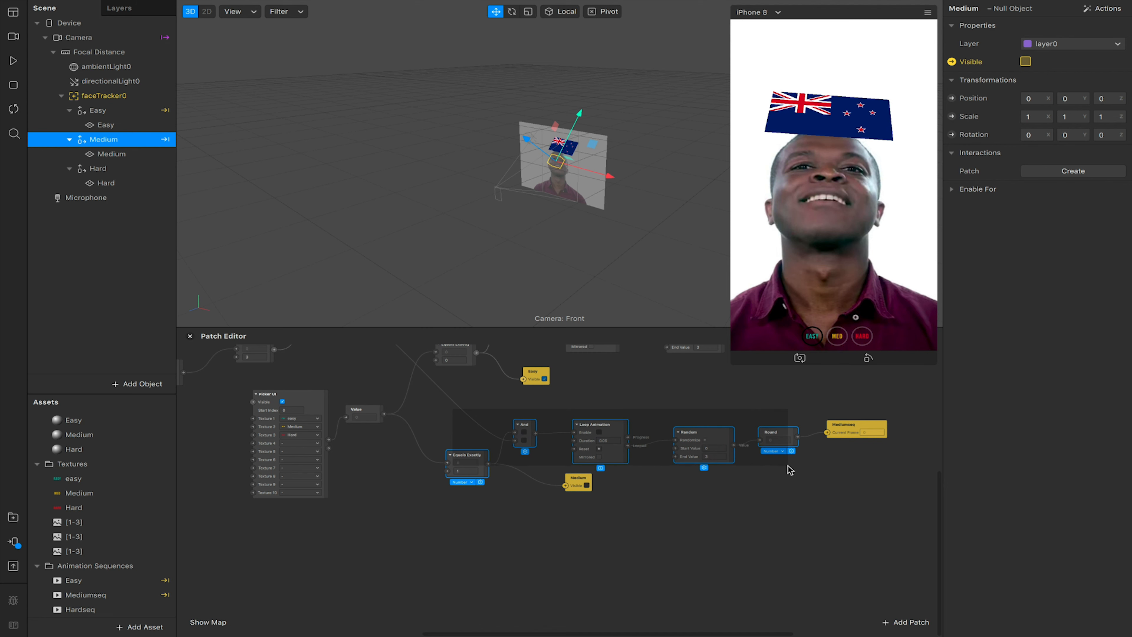
key(ctrl+v)
drag(718, 452, 725, 531)
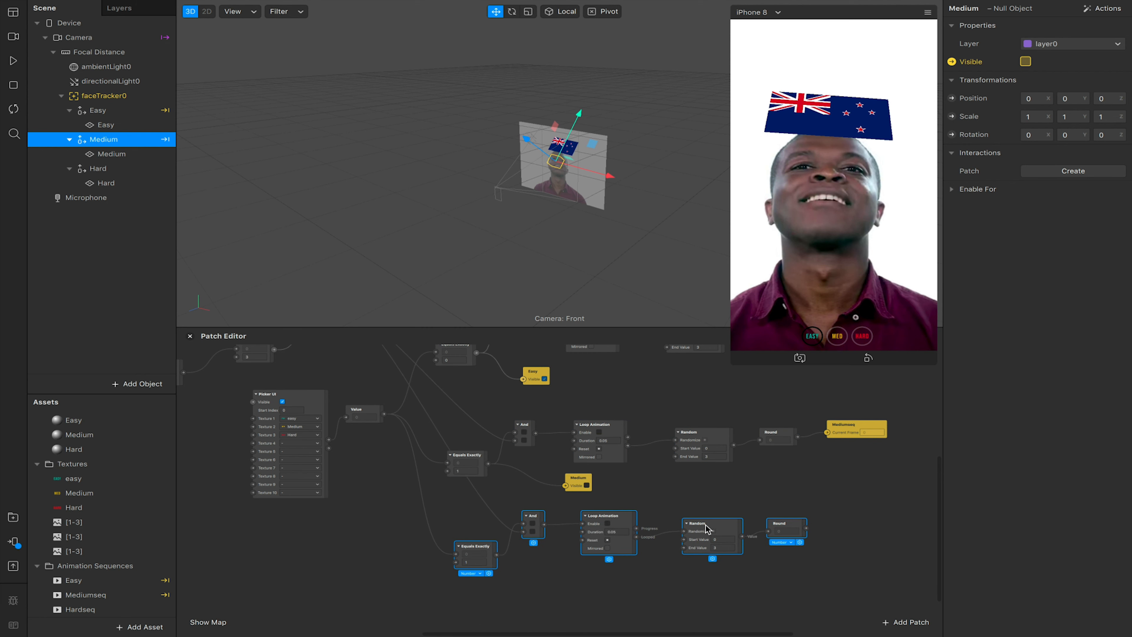
click(476, 561)
click(472, 563)
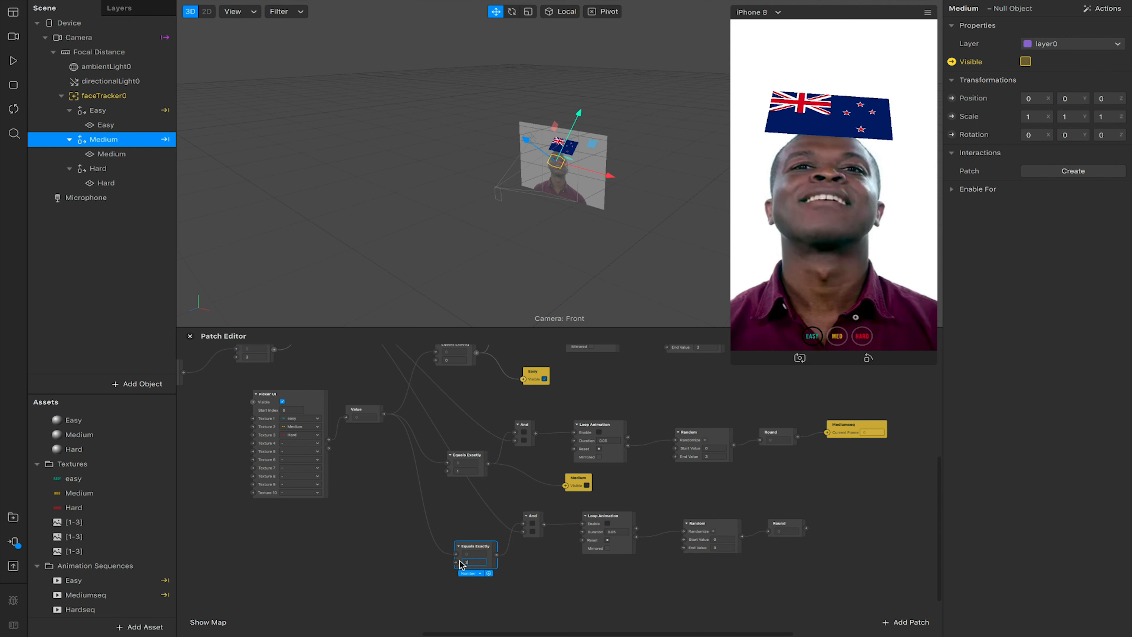
- Create a Visible patch for the Hard null object, place it beneath the new chain, and connect the copied Equals Exactly output to it
scroll(498, 523, up, 3)
scroll(498, 523, left, 2)
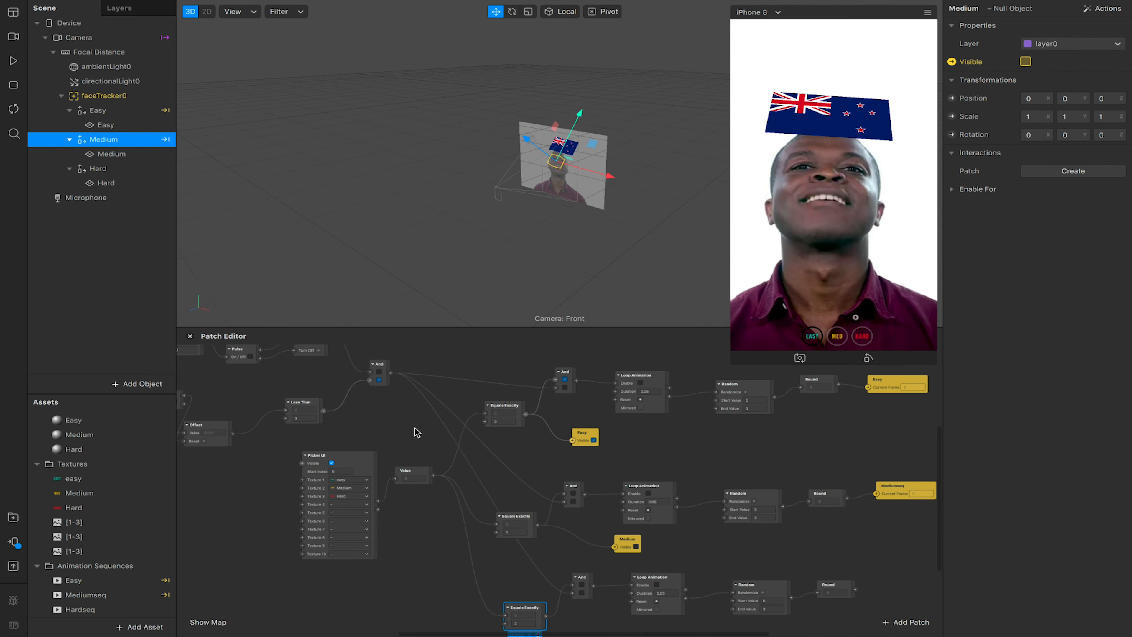
scroll(419, 461, down, 2)
scroll(419, 462, right, 1)
scroll(419, 461, down, 2)
scroll(419, 462, right, 2)
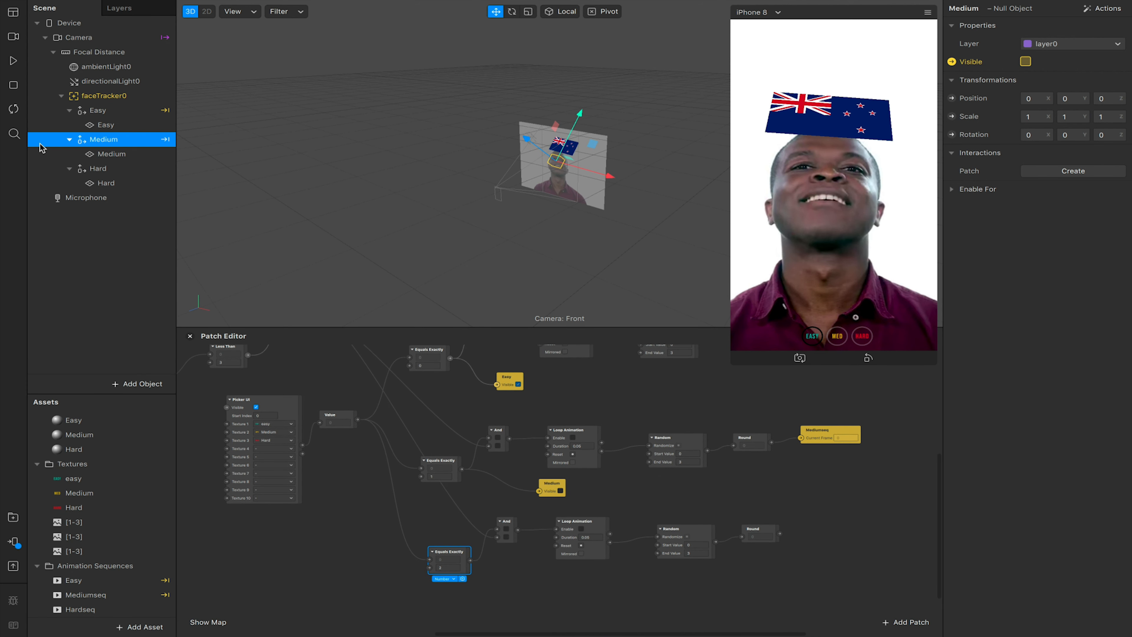
click(84, 168)
click(952, 62)
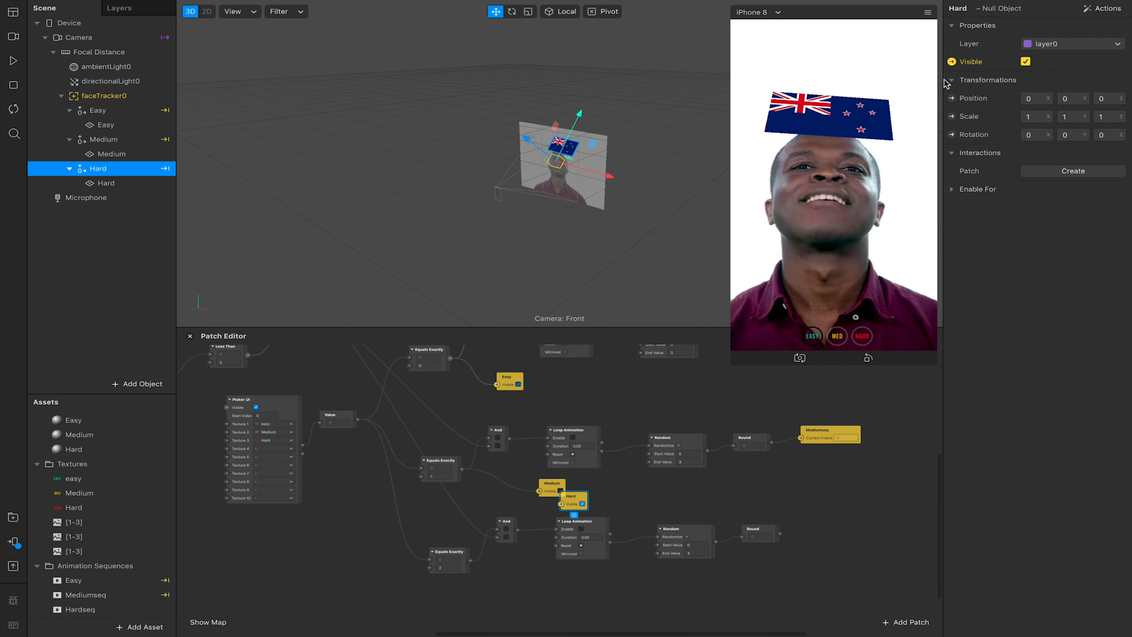
drag(577, 507, 537, 577)
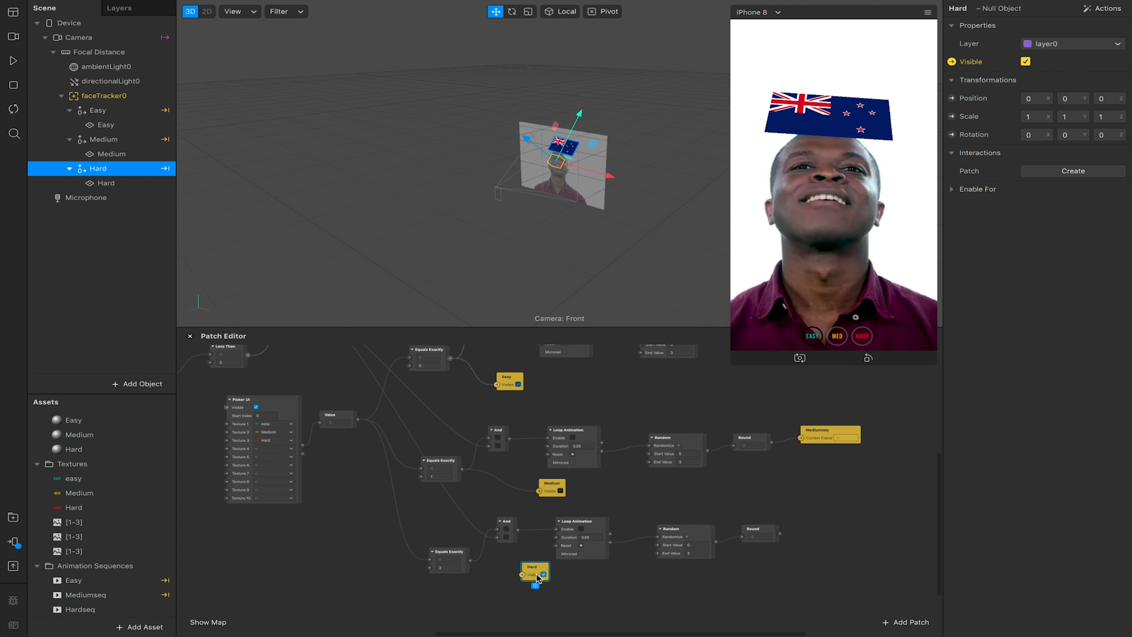
drag(471, 560, 523, 574)
click(441, 567)
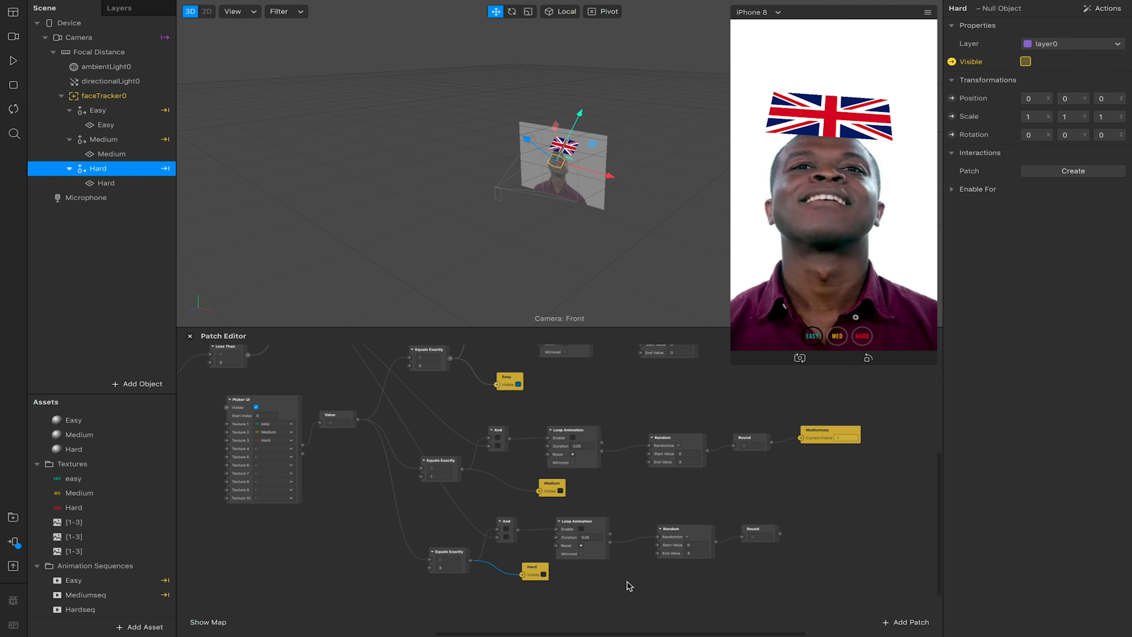
- Create a Current Frame patch for the Hardseq animation sequence and drive it with the newly copied Round output
click(88, 610)
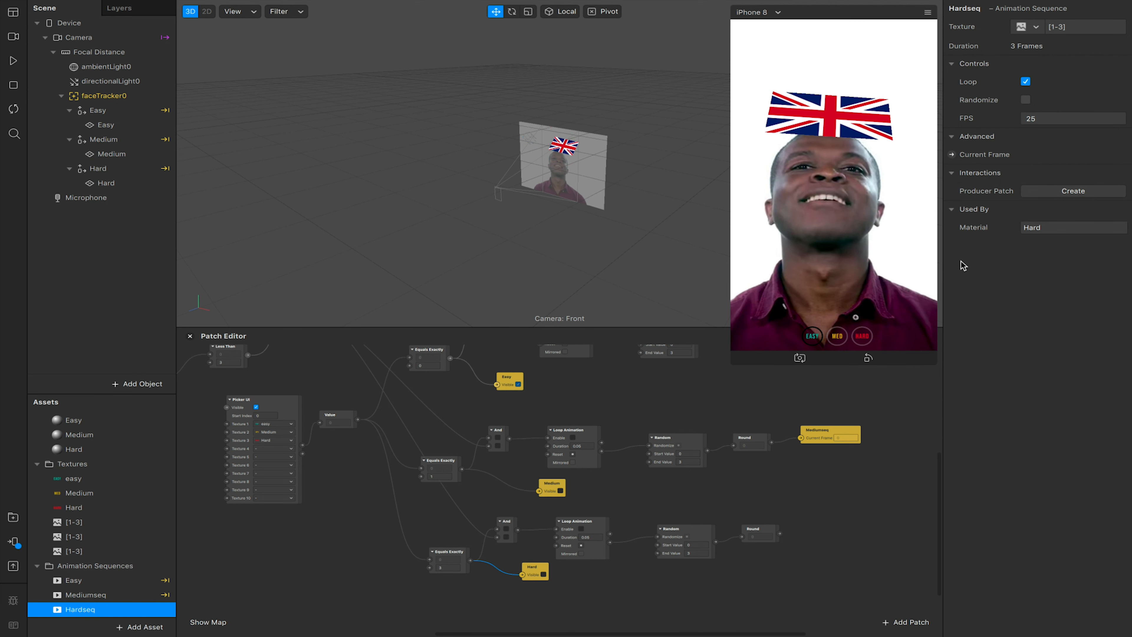
click(952, 154)
drag(575, 499, 849, 530)
drag(779, 533, 801, 536)
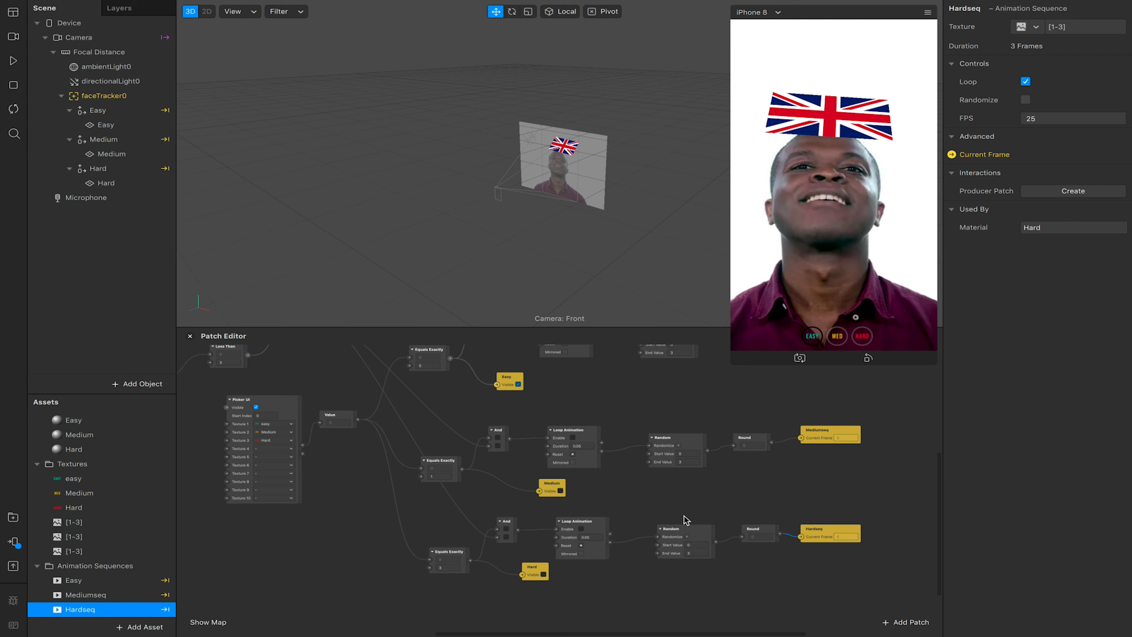
- Play the preview video and test the Medium and Hard picker options
scroll(683, 517, left, 5)
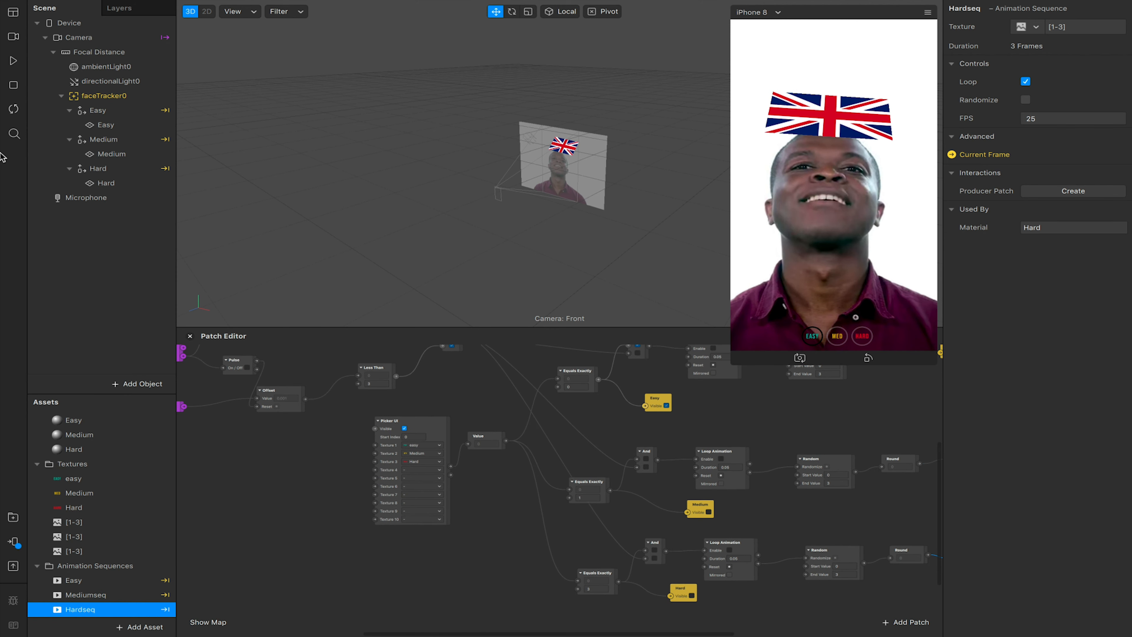
click(13, 61)
click(843, 339)
click(862, 339)
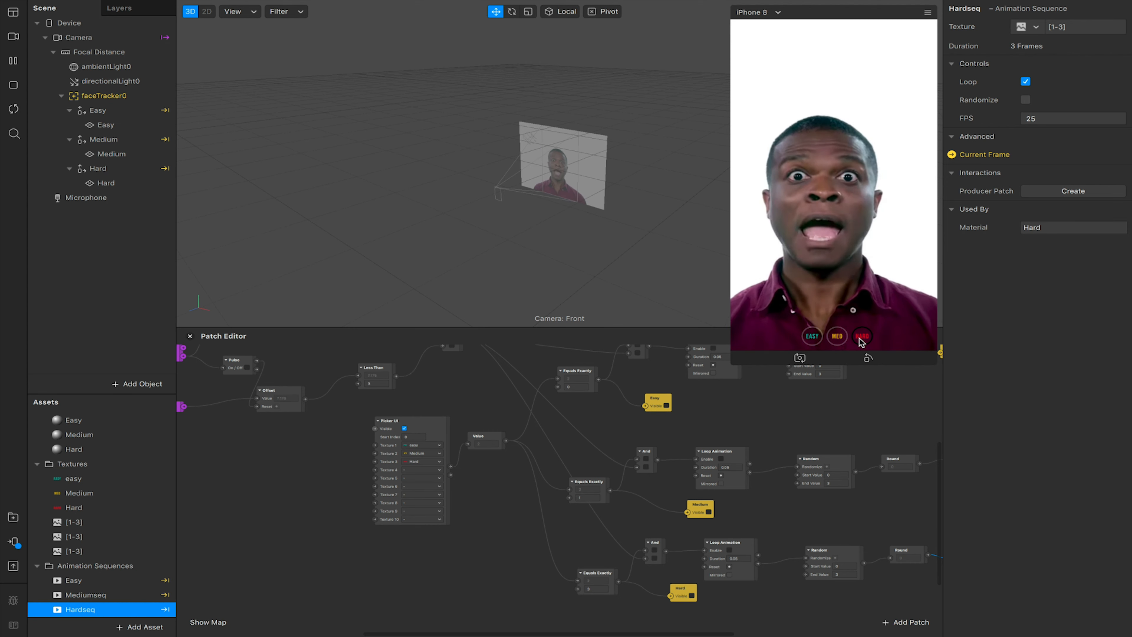
- Set the comparison value of the Hard chain's Equals Exactly patch to 2
drag(594, 591, 572, 595)
text(2)
key(Return)
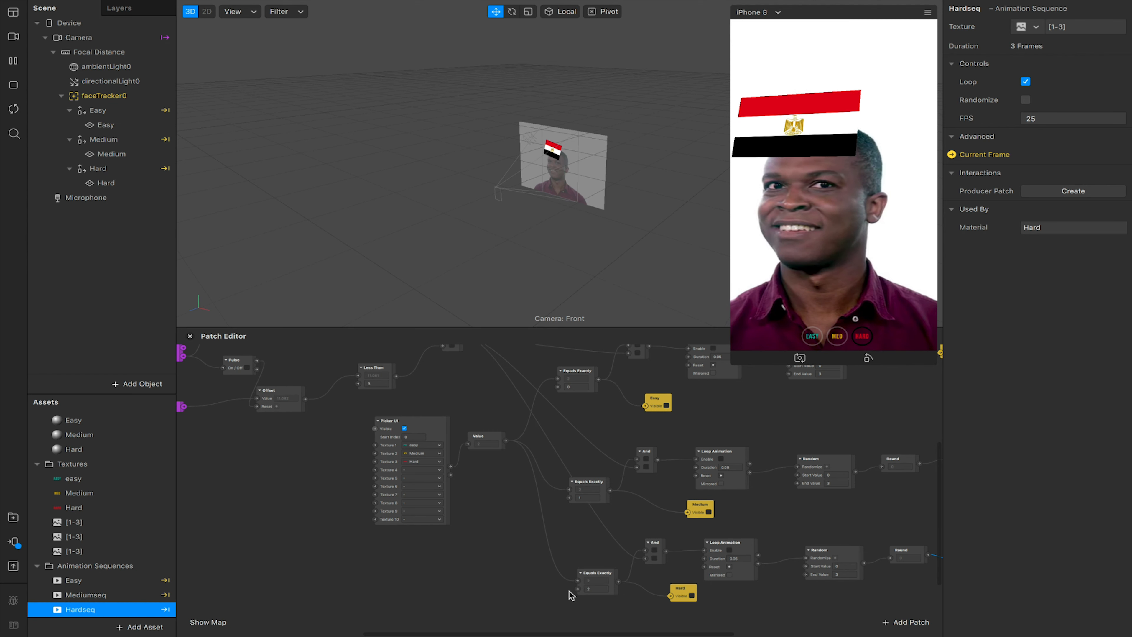
- Cycle through the Easy, Medium and Hard picker options in the preview to check which flag each one shows
click(837, 336)
click(810, 337)
click(837, 338)
click(861, 337)
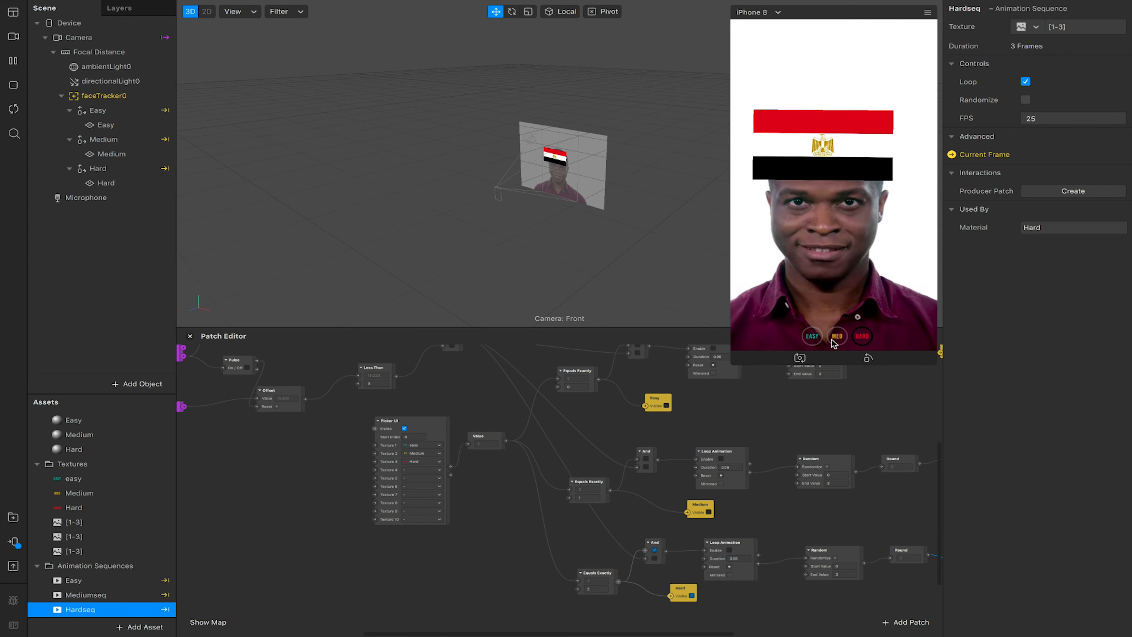
click(814, 339)
click(838, 339)
click(862, 340)
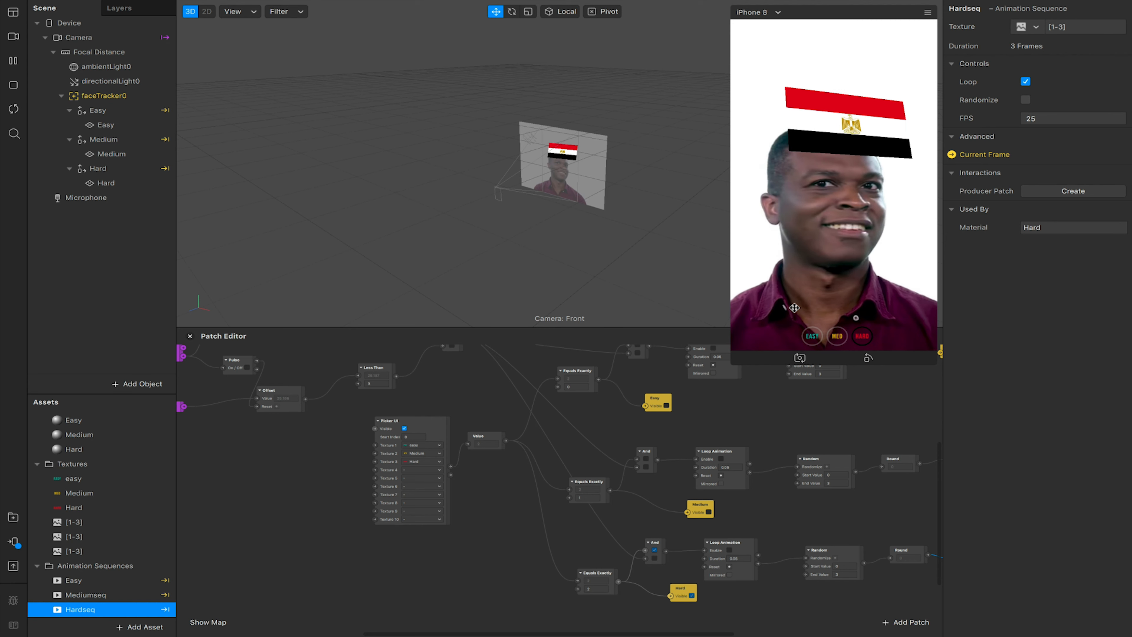
- Toggle the Picker UI's Visible option off and back on, and choose Easy in the preview
scroll(503, 506, right, 2)
scroll(503, 506, down, 2)
scroll(502, 505, left, 2)
scroll(503, 505, up, 2)
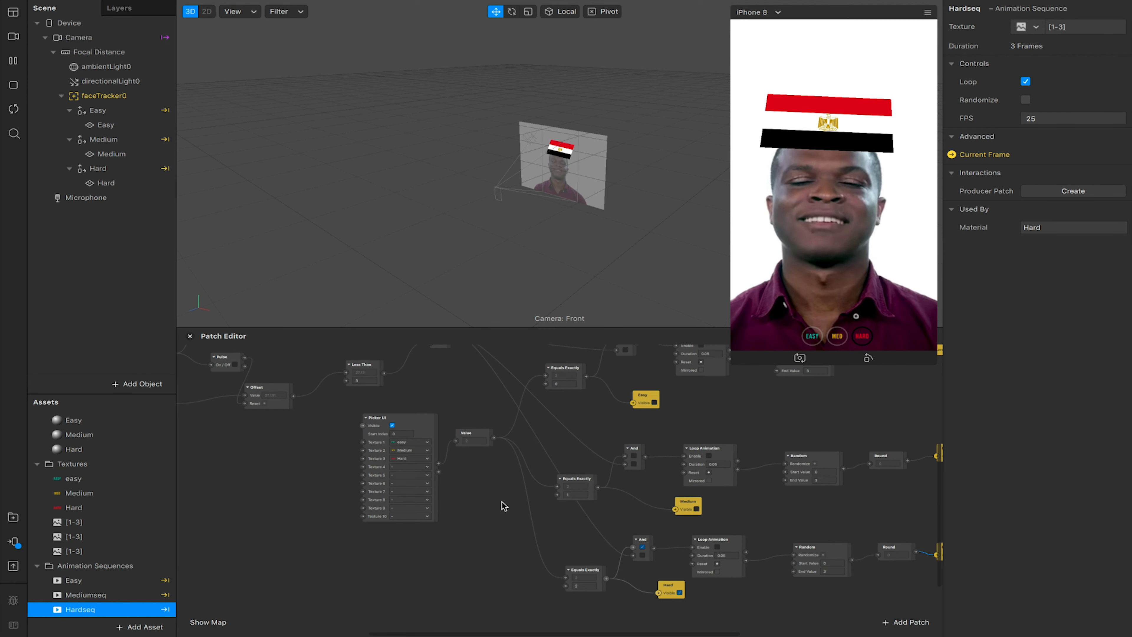
click(393, 425)
click(392, 425)
click(821, 336)
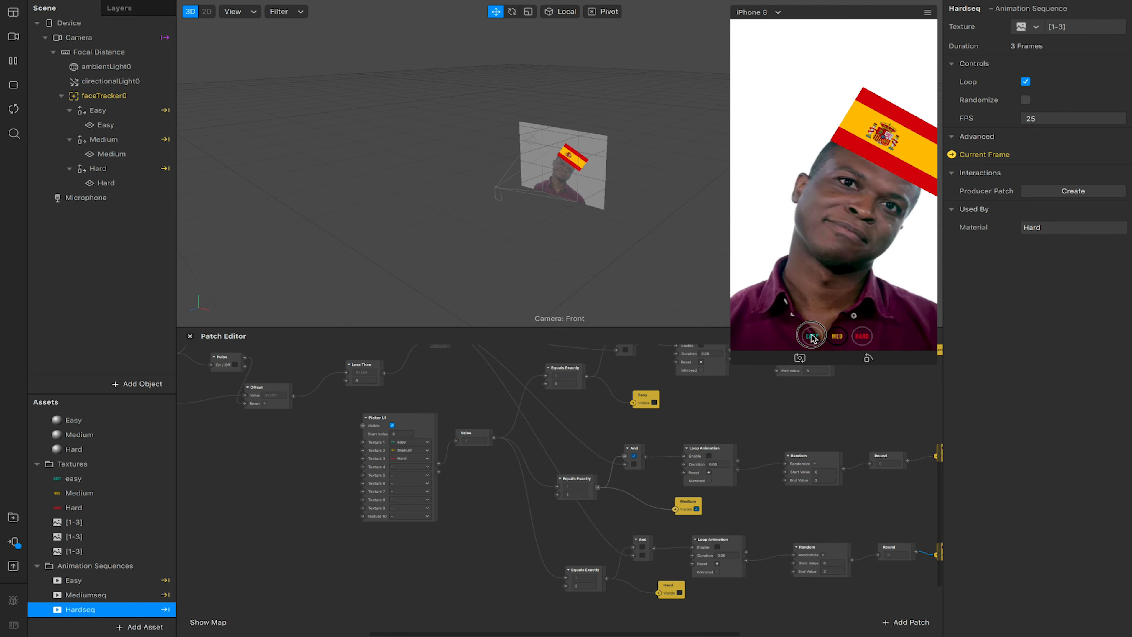
- Add a Not patch fed by the Camera's Video Recording output and connect its output to the Picker UI's Visible input
scroll(610, 491, right, 4)
scroll(610, 492, down, 2)
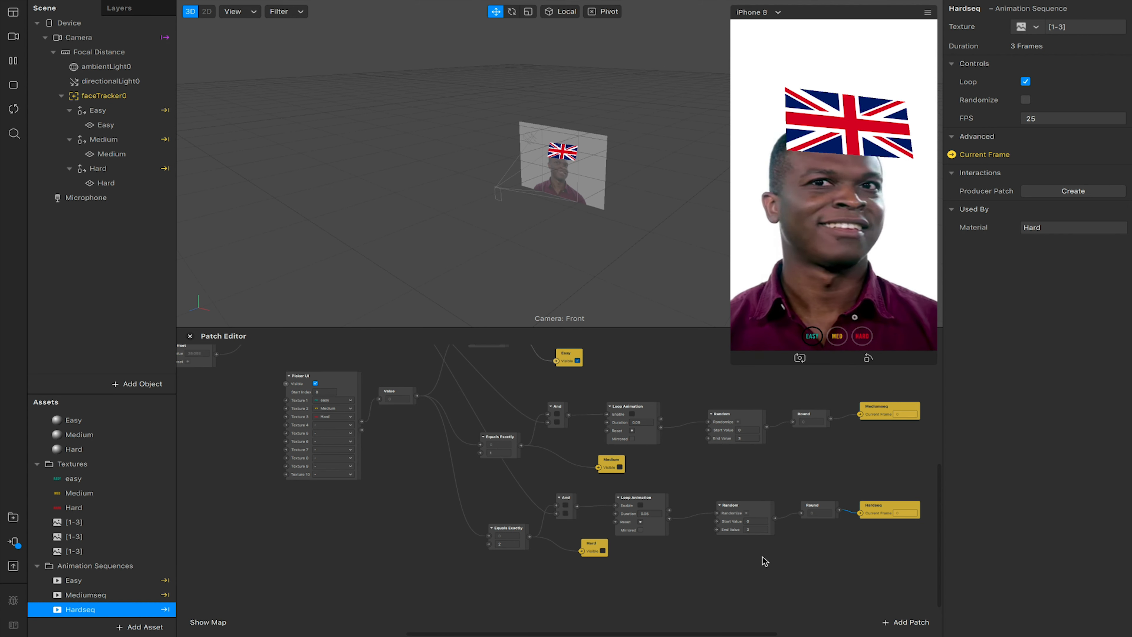
scroll(765, 561, left, 8)
scroll(764, 561, up, 3)
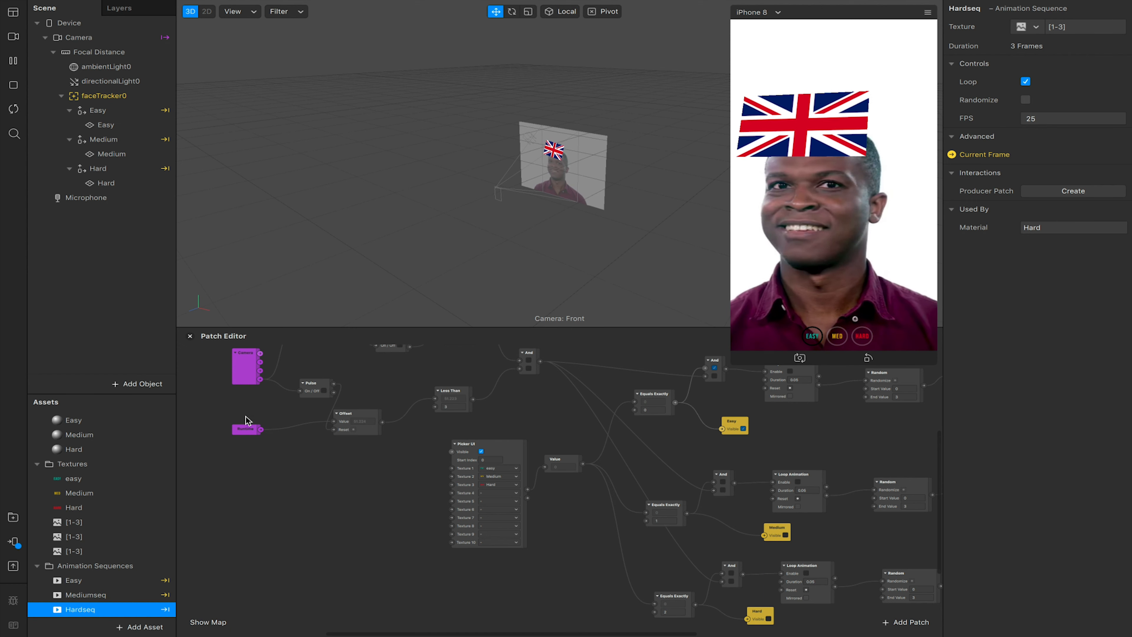
click(240, 383)
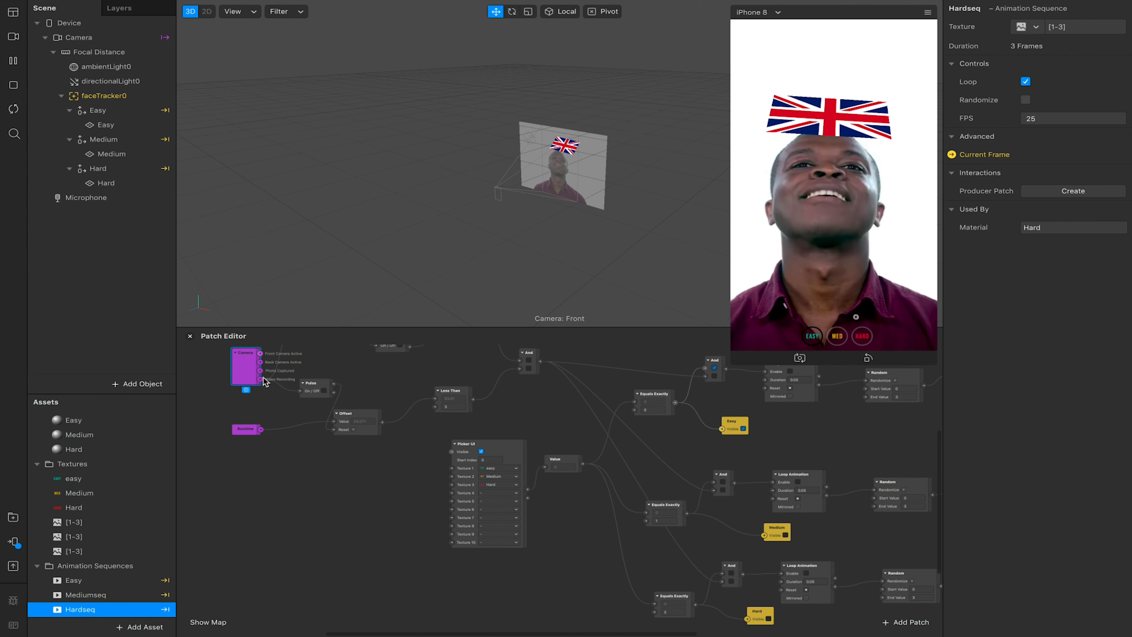
click(316, 462)
double_click(312, 494)
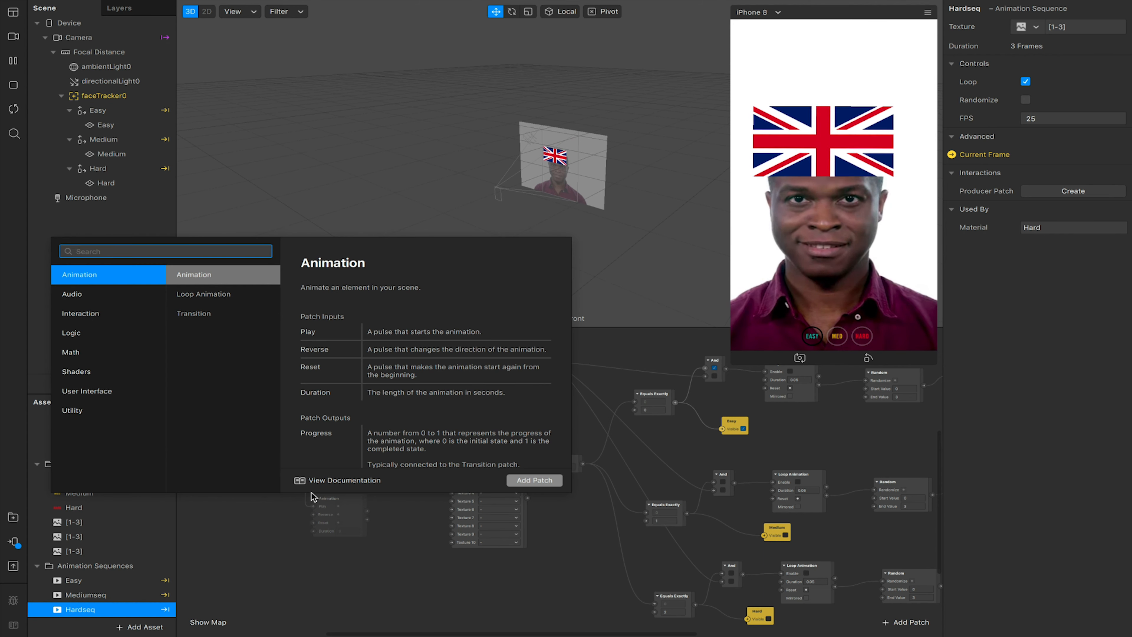
text(not)
key(Return)
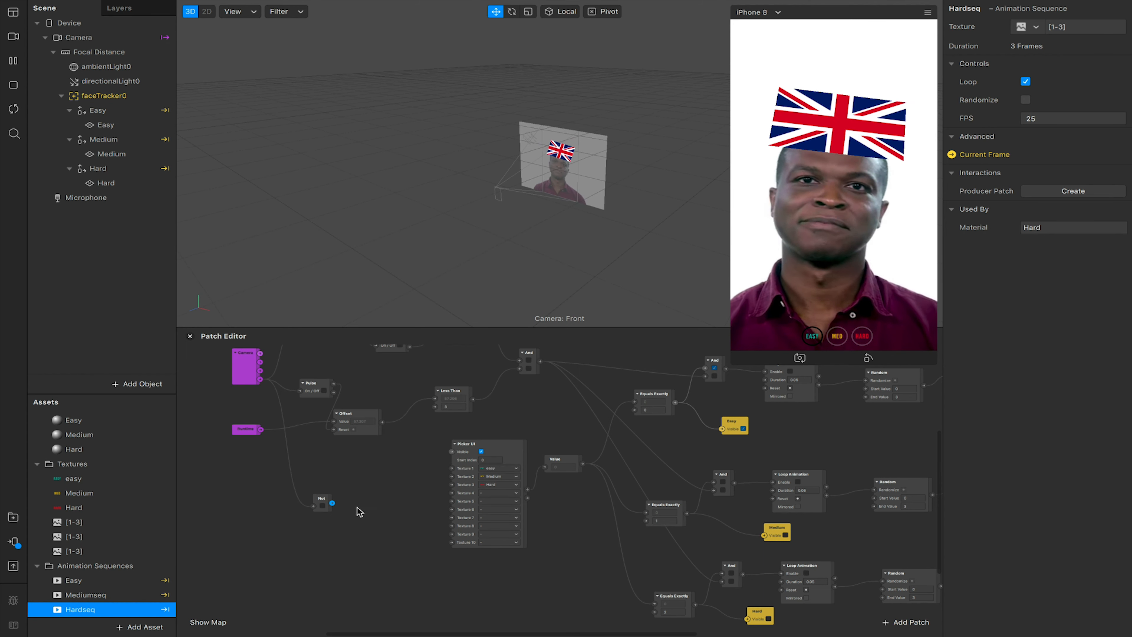
drag(332, 503, 451, 452)
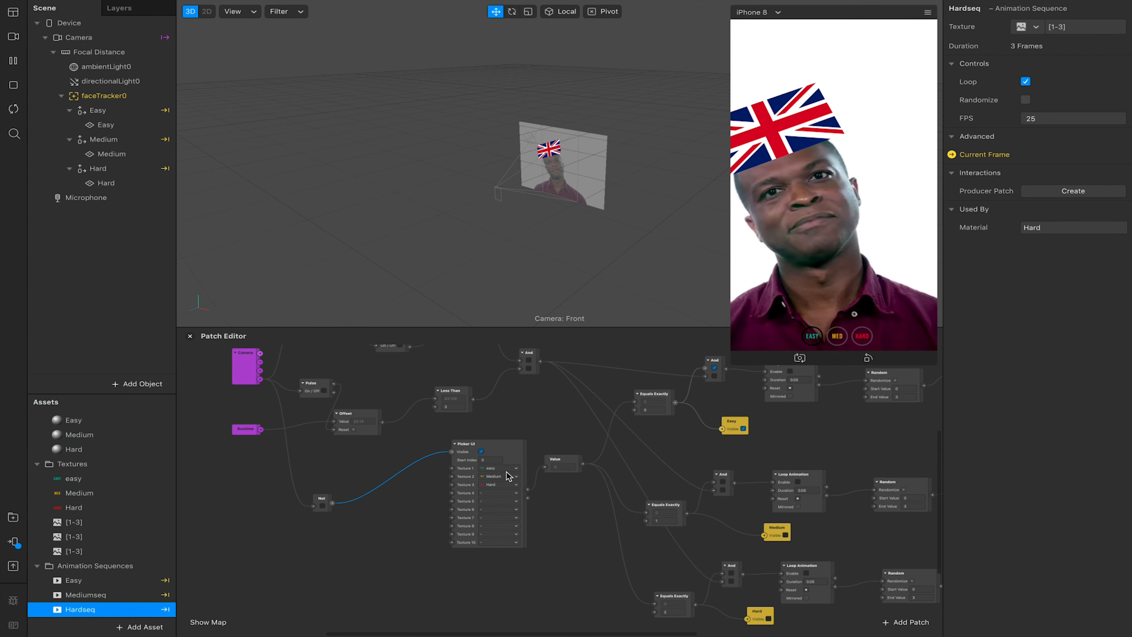
- Set the Picker UI's Start Index to 1
scroll(508, 477, up, 5)
scroll(507, 473, down, 1)
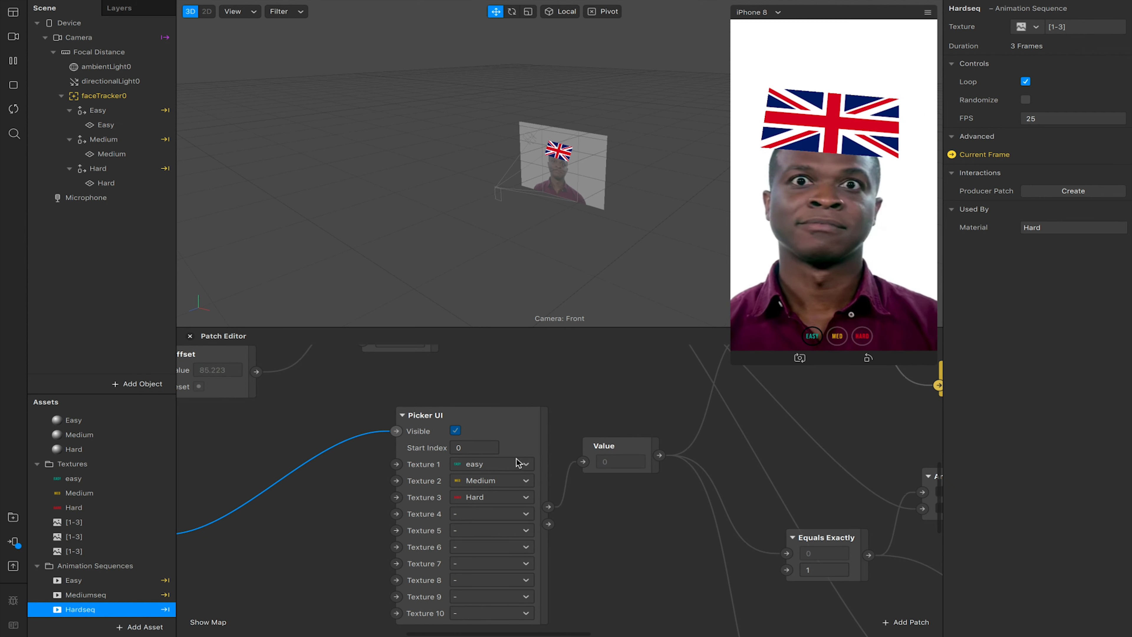
click(478, 448)
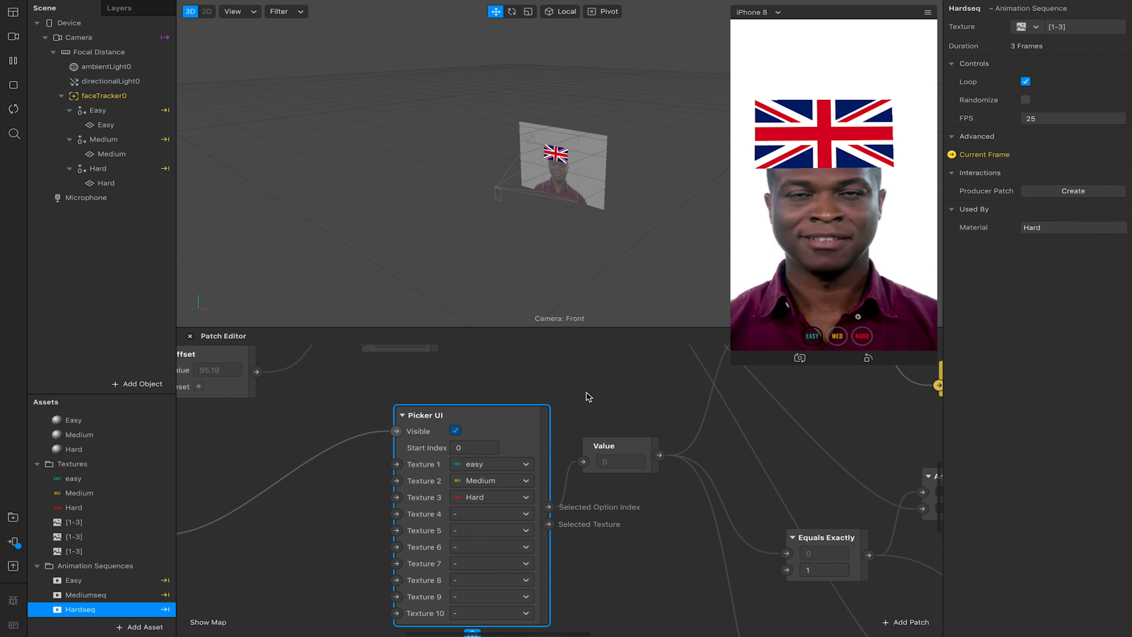
scroll(446, 447, right, 2)
click(426, 448)
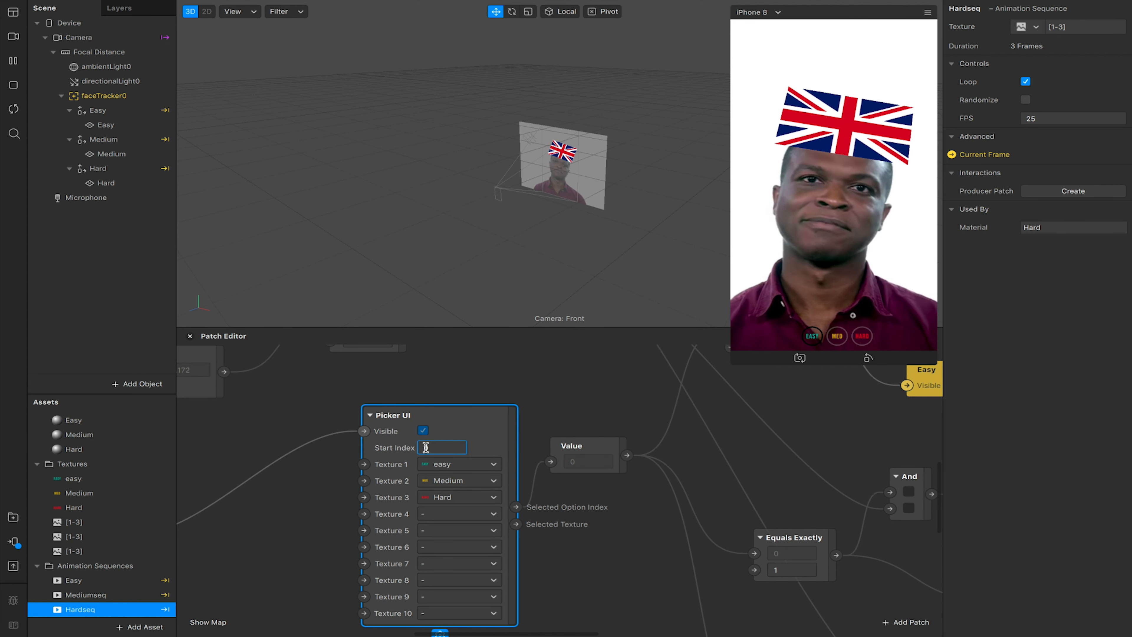
text(1)
key(Return)
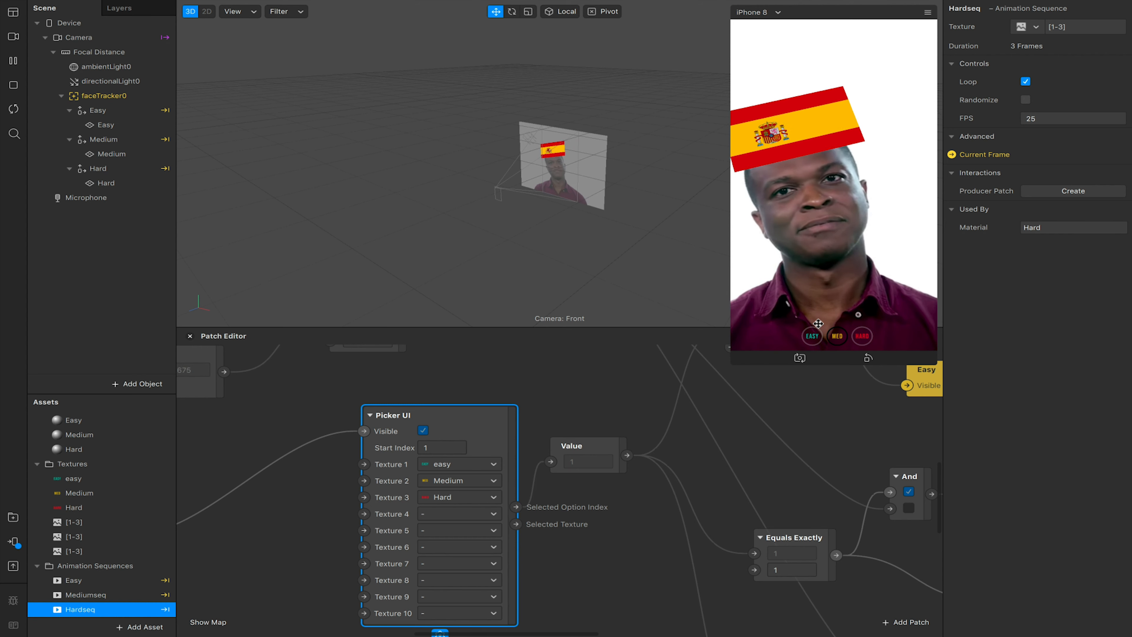
- Review the complete patch graph, from the Camera and Runtime patches through the Picker UI to the Easy, Medium and Hard chains
scroll(625, 393, down, 5)
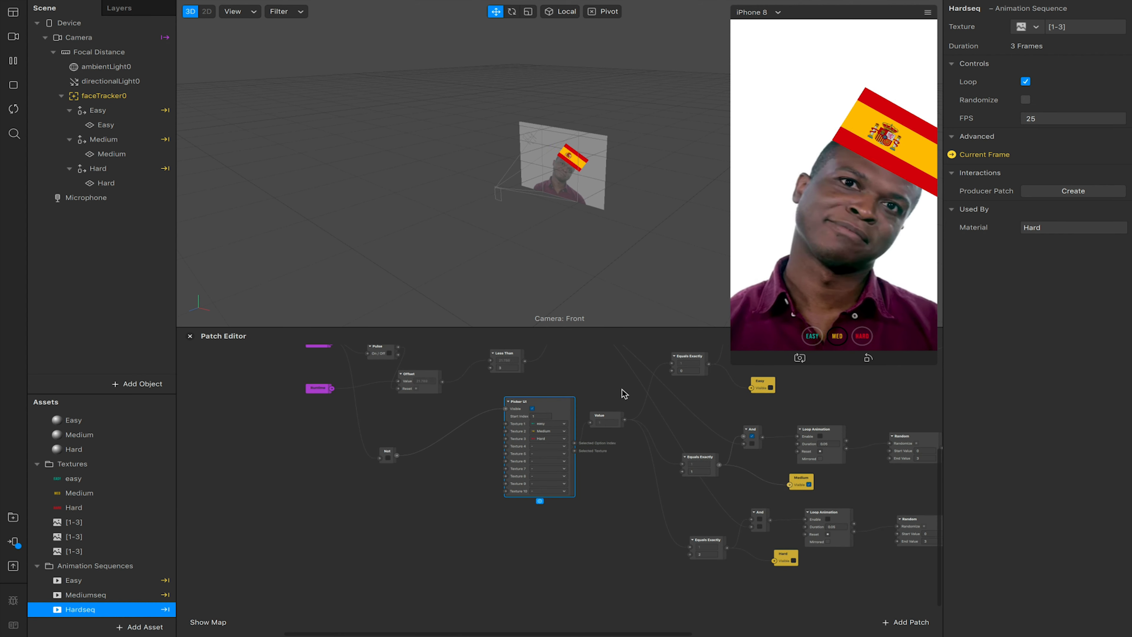
scroll(624, 393, down, 2)
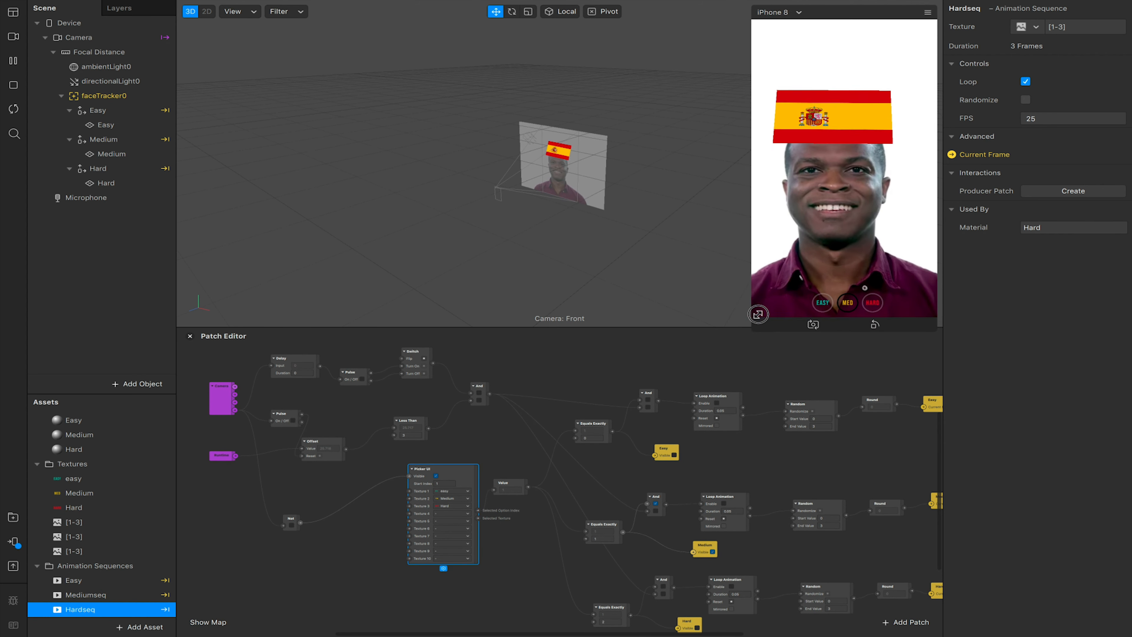
scroll(606, 358, up, 2)
scroll(606, 358, down, 3)
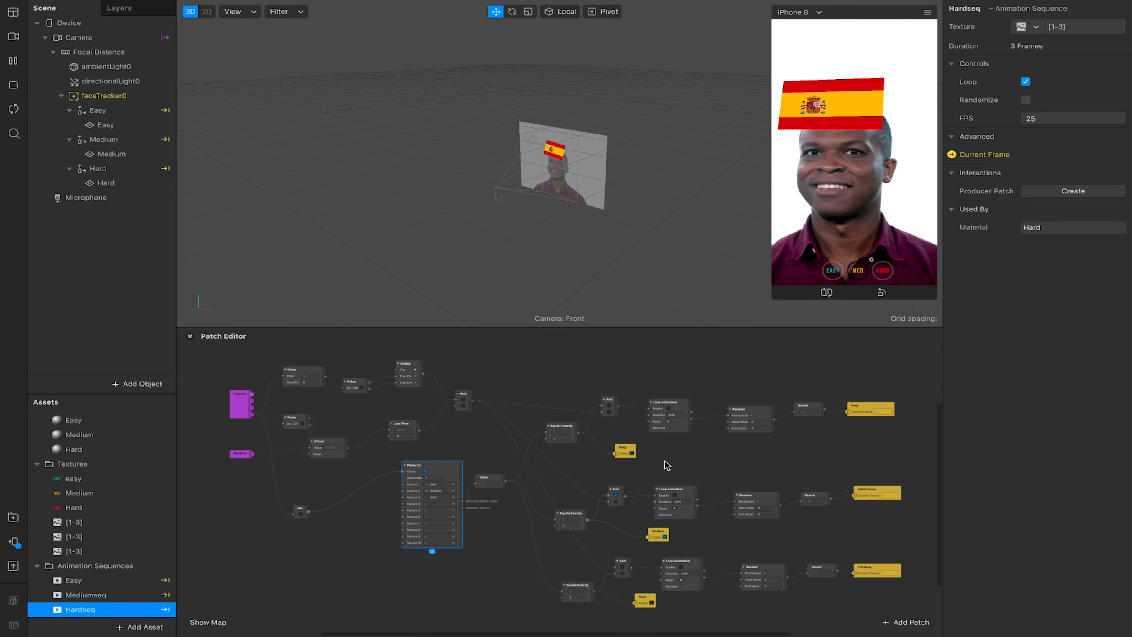
scroll(664, 413, up, 5)
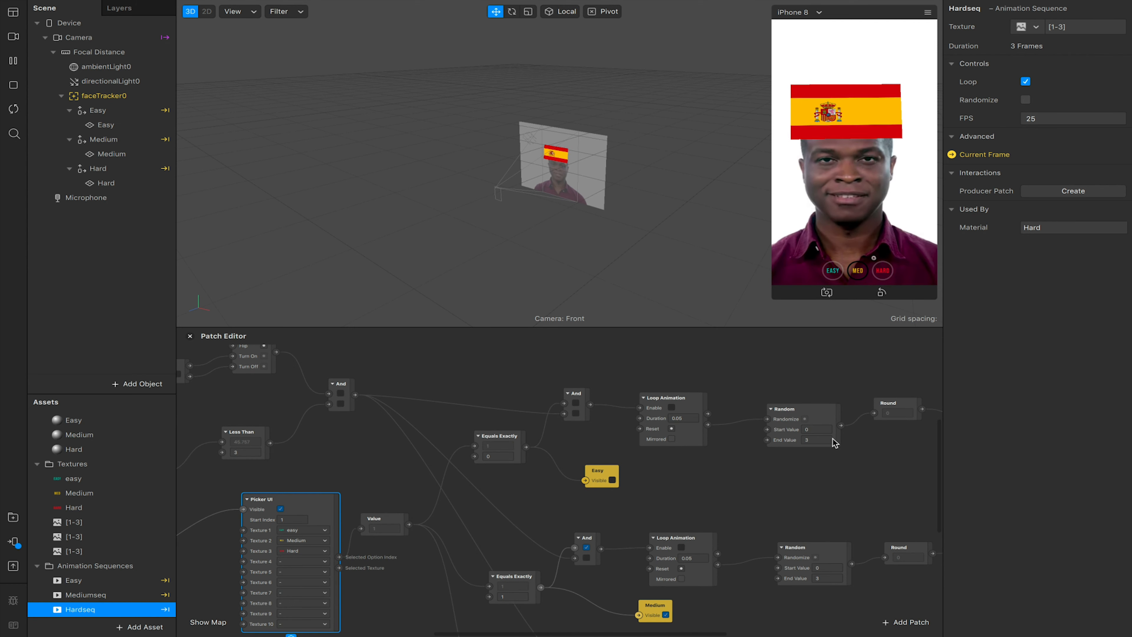
scroll(557, 392, left, 5)
scroll(556, 392, left, 2)
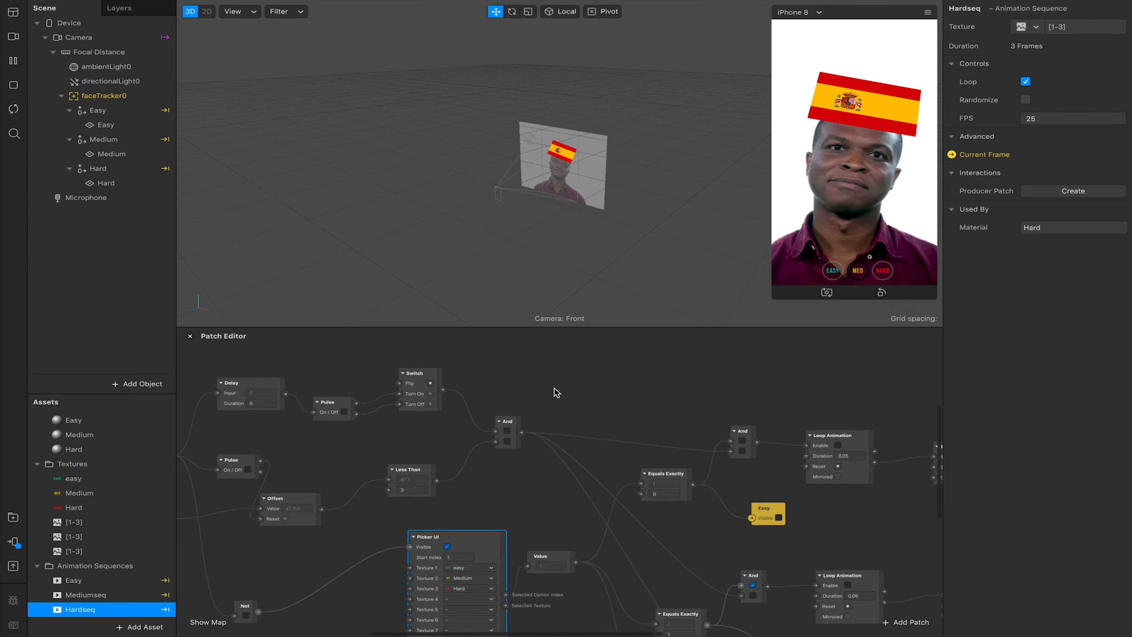
scroll(557, 393, down, 2)
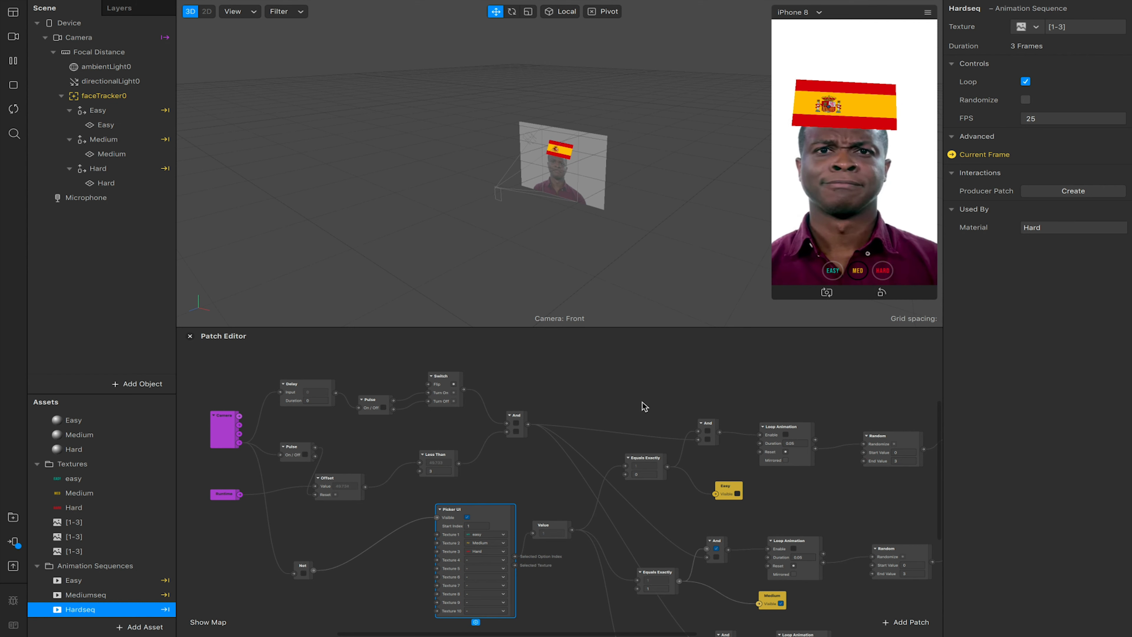